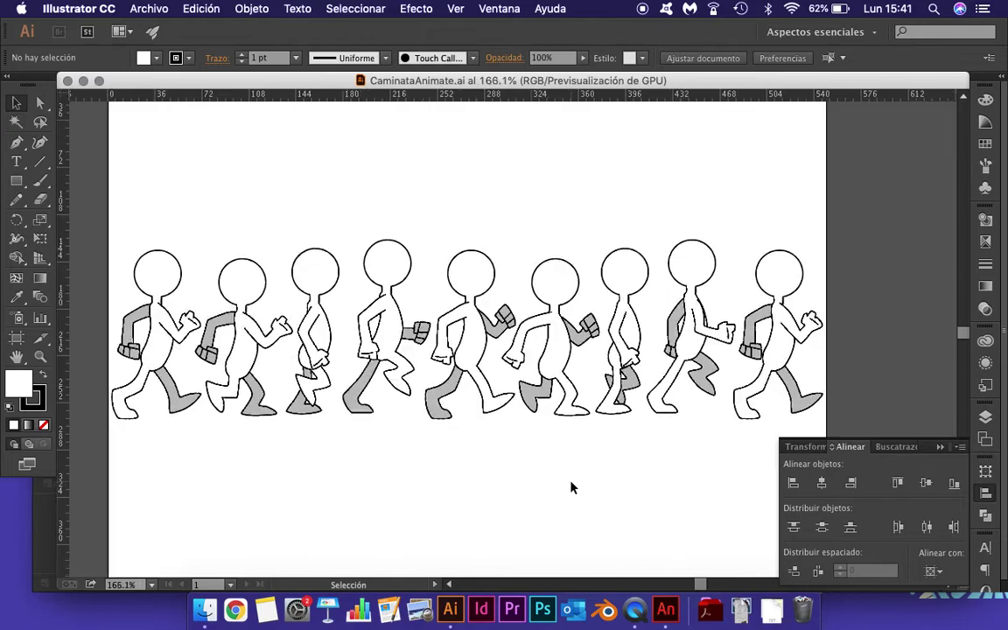
Examine the nine walk-cycle poses in CaminataAnimate.ai, comparing the first figure with the last one
{"action": "scroll", "coordinate": [571, 488], "scroll_direction": "left", "scroll_amount": 2}
{"action": "scroll", "coordinate": [570, 488], "scroll_direction": "up", "scroll_amount": 1}
{"action": "scroll", "coordinate": [571, 487], "scroll_direction": "right", "scroll_amount": 1}
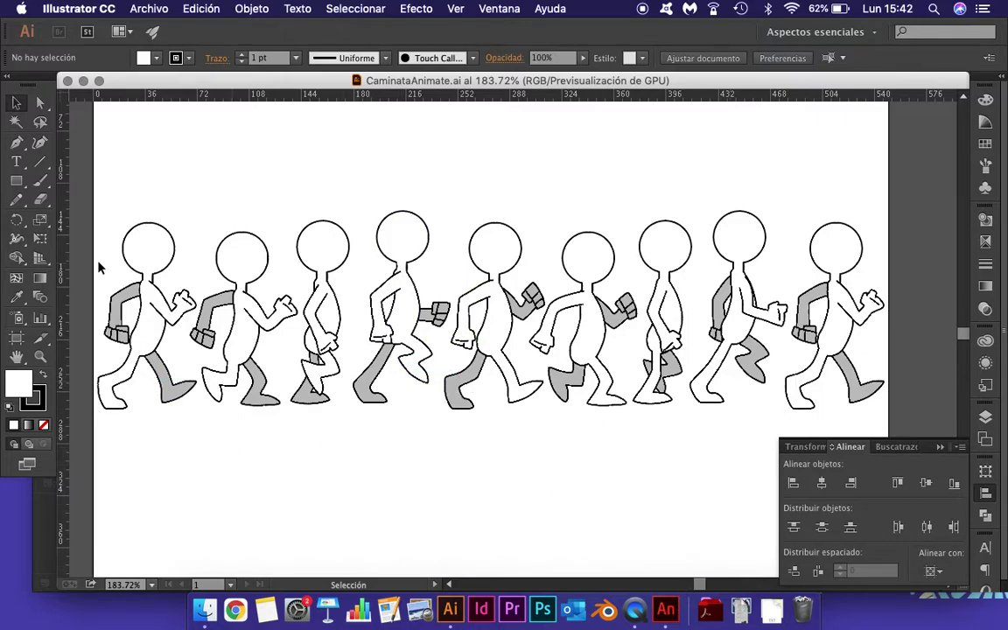
{"action": "scroll", "coordinate": [471, 368], "scroll_direction": "down", "scroll_amount": 3}
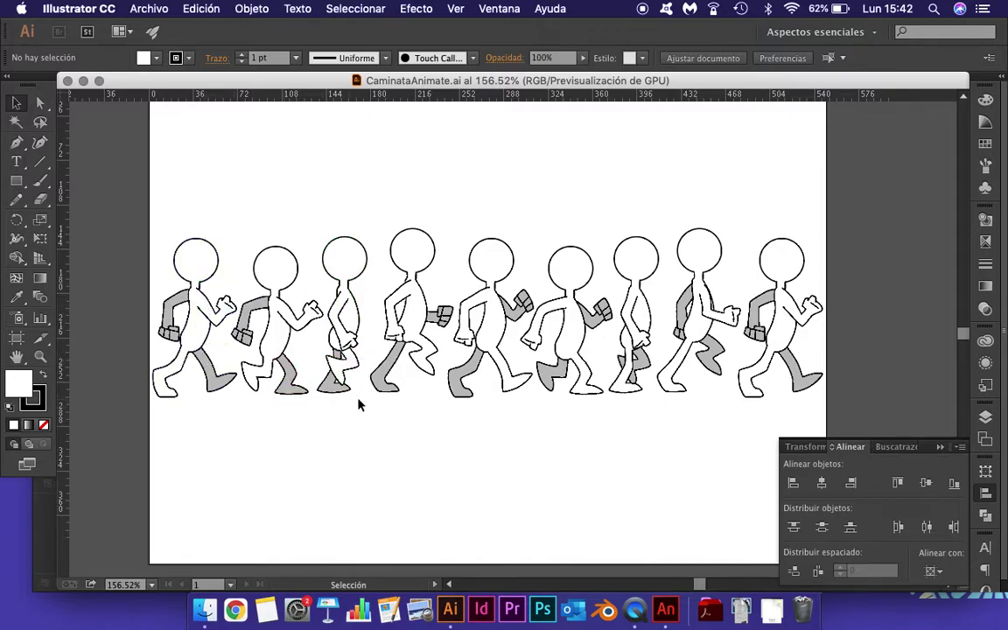
{"action": "scroll", "coordinate": [358, 406], "scroll_direction": "up", "scroll_amount": 3}
{"action": "scroll", "coordinate": [358, 405], "scroll_direction": "left", "scroll_amount": 5}
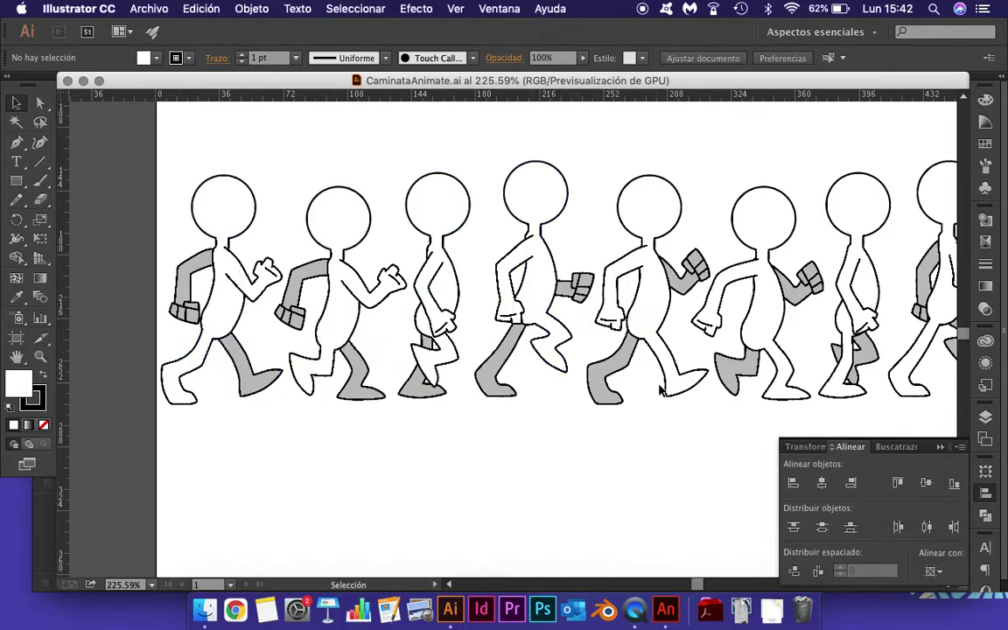
{"action": "scroll", "coordinate": [663, 392], "scroll_direction": "right", "scroll_amount": 6}
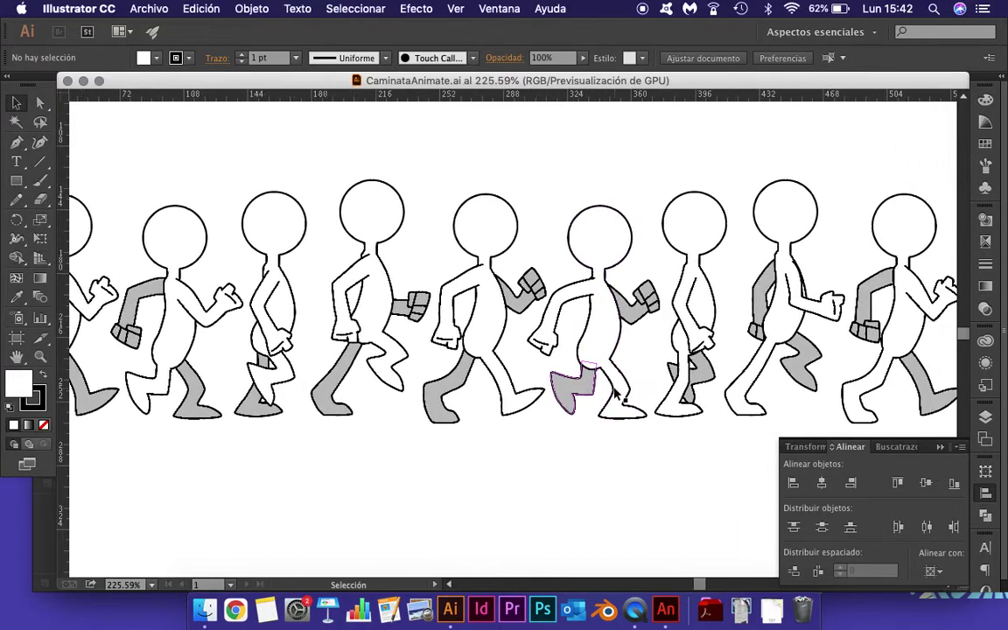
{"action": "scroll", "coordinate": [618, 394], "scroll_direction": "left", "scroll_amount": 4}
{"action": "scroll", "coordinate": [618, 394], "scroll_direction": "down", "scroll_amount": 3}
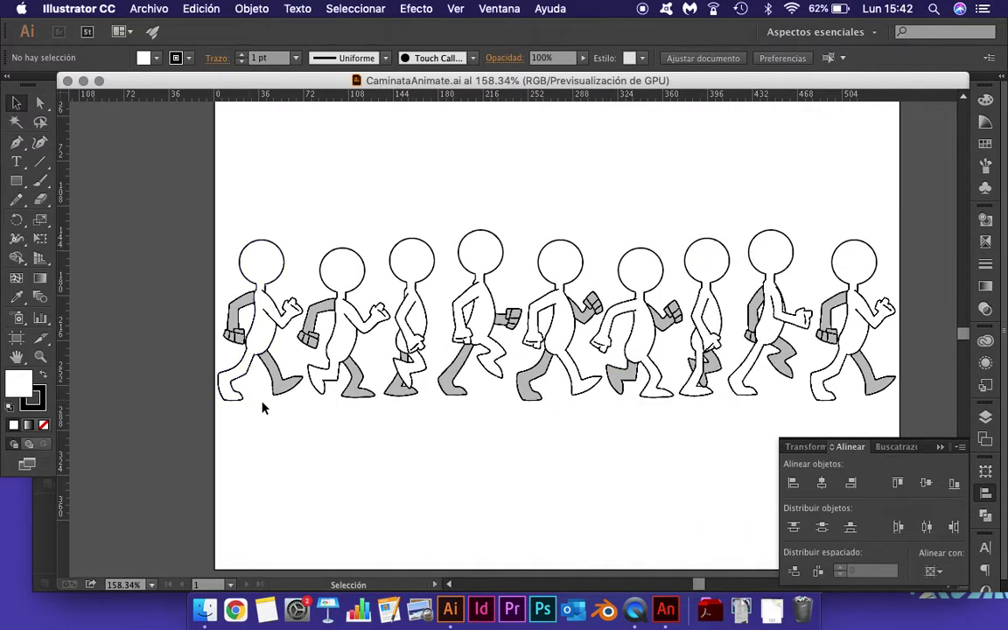
{"action": "left_click", "coordinate": [259, 326]}
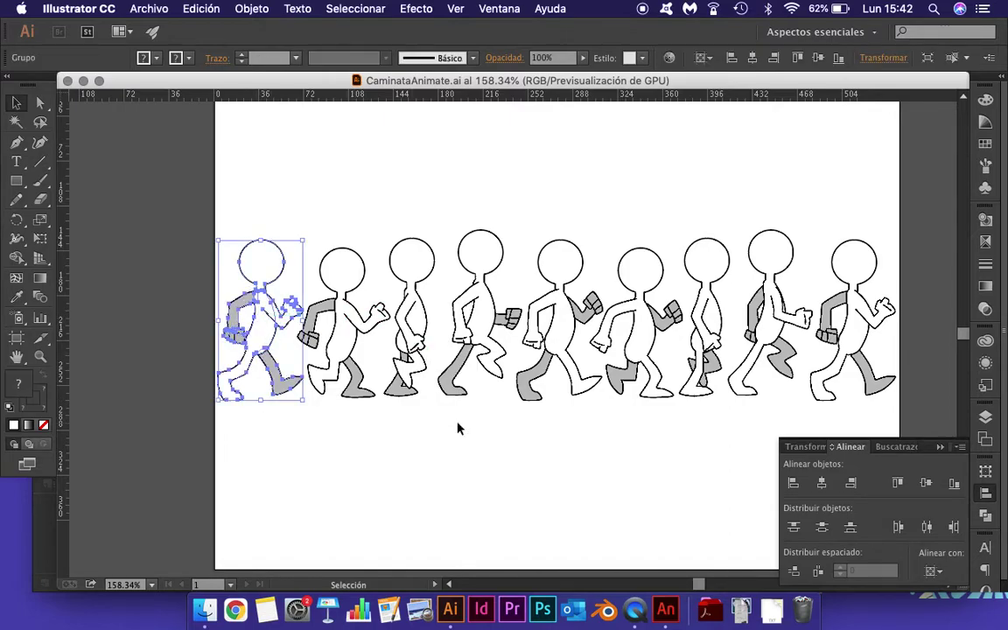
{"action": "left_click", "coordinate": [767, 310]}
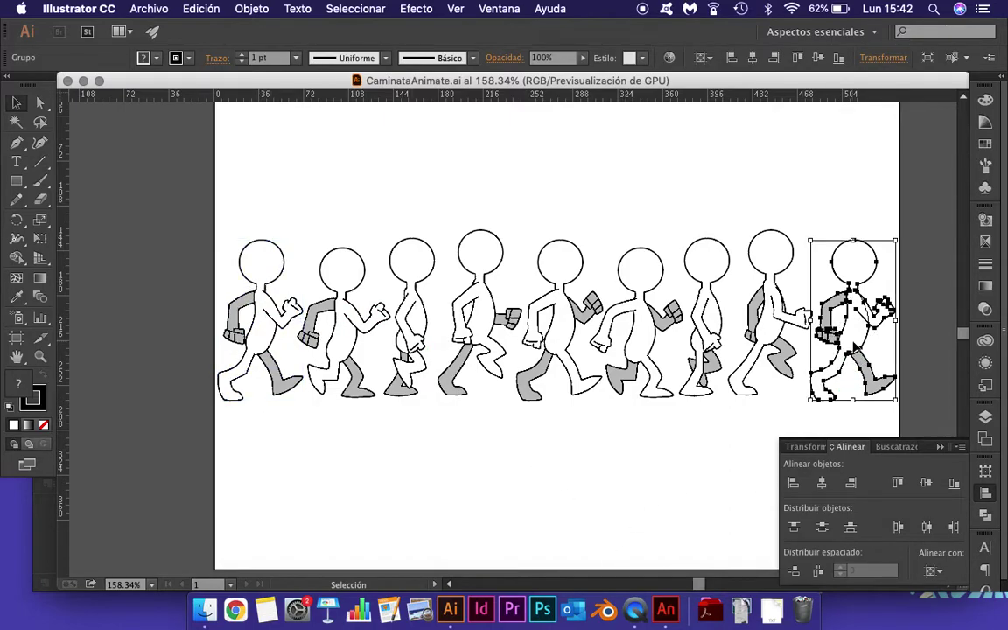
{"action": "left_click", "coordinate": [743, 473]}
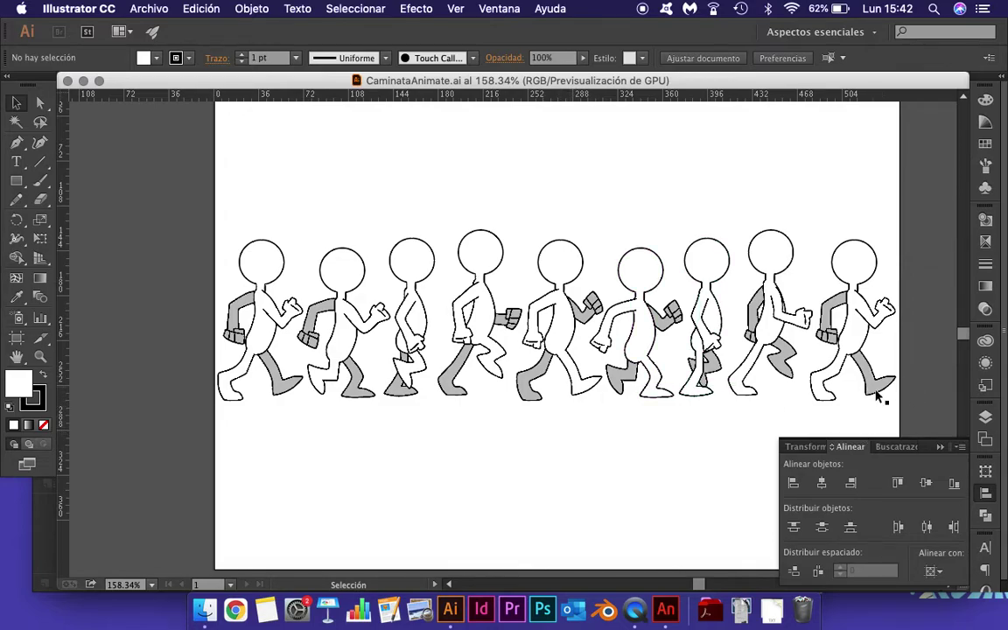
{"action": "scroll", "coordinate": [669, 385], "scroll_direction": "right", "scroll_amount": 3}
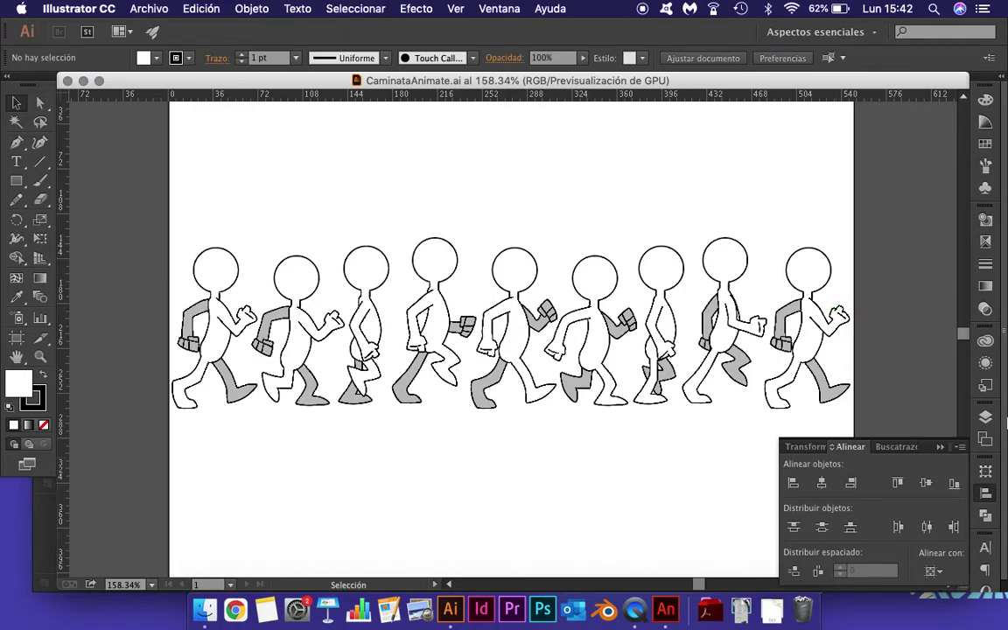
Show the layer list and check which layer holds each walking figure, from Capa 1 through Capa 9
{"action": "left_click", "coordinate": [986, 417]}
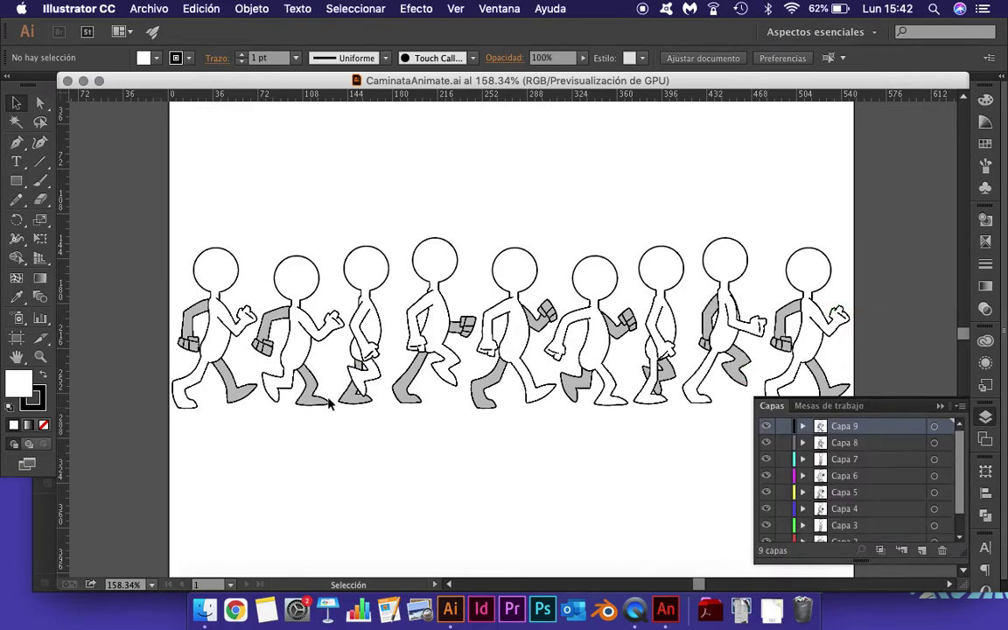
{"action": "scroll", "coordinate": [784, 484], "scroll_direction": "down", "scroll_amount": 2}
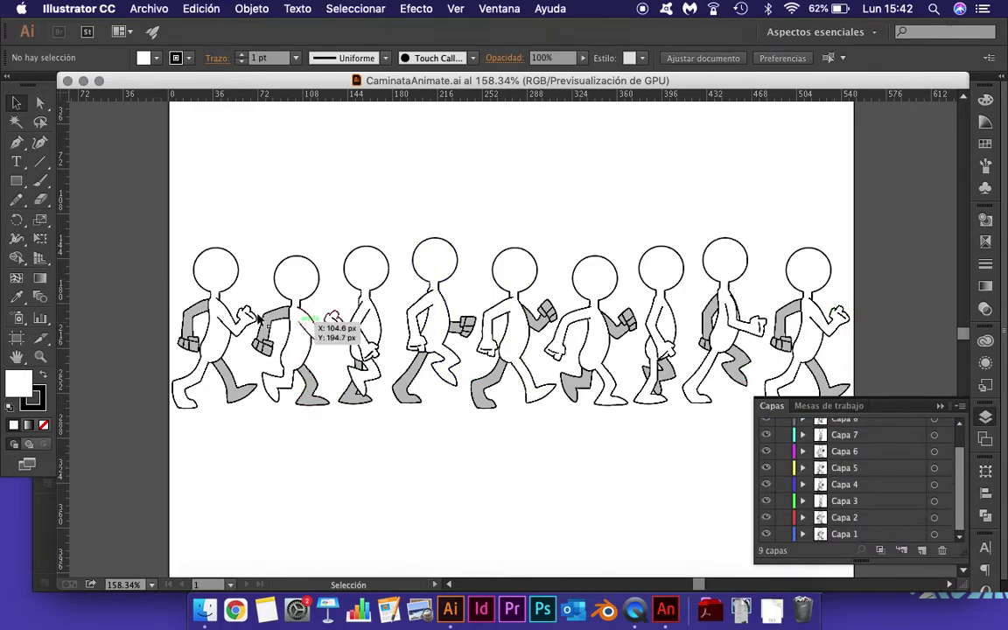
{"action": "left_click", "coordinate": [208, 307]}
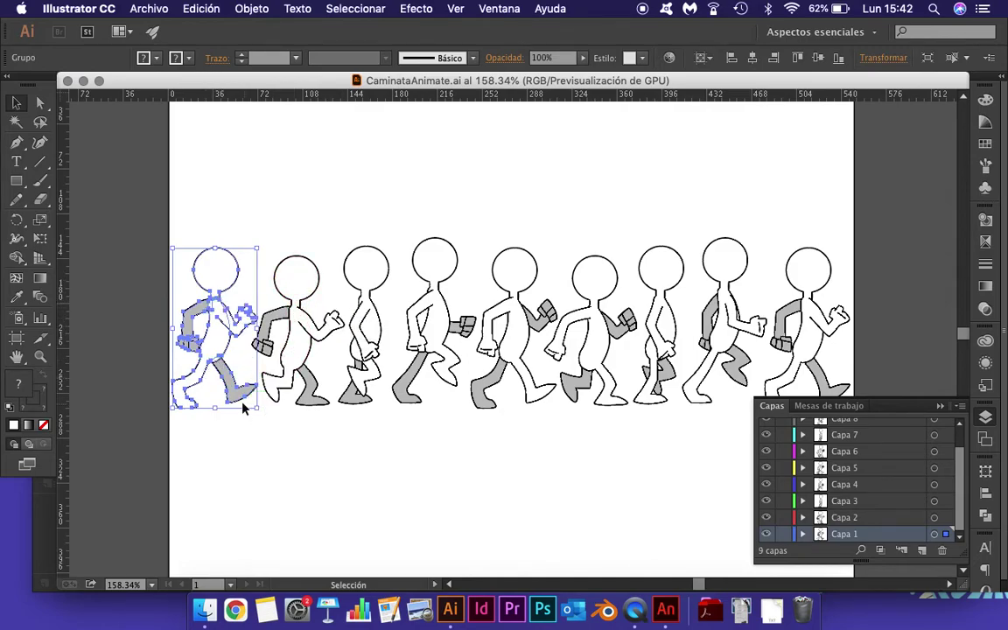
{"action": "left_click", "coordinate": [294, 326]}
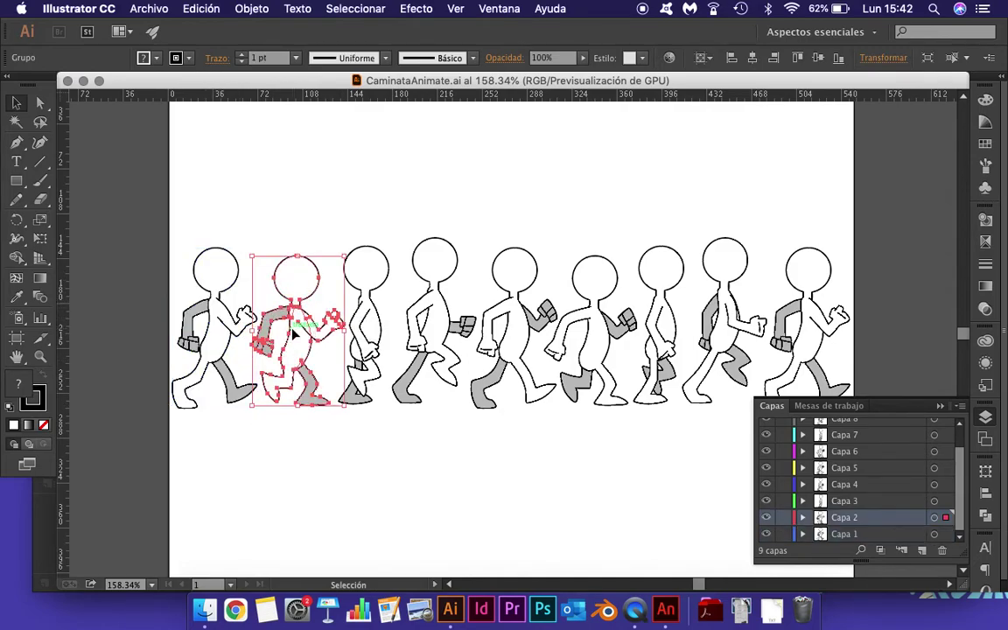
{"action": "left_click", "coordinate": [368, 332]}
{"action": "left_click", "coordinate": [438, 334]}
{"action": "left_click", "coordinate": [517, 336]}
{"action": "left_click", "coordinate": [595, 337]}
{"action": "left_click", "coordinate": [672, 343]}
{"action": "left_click", "coordinate": [725, 333]}
{"action": "left_click", "coordinate": [775, 381]}
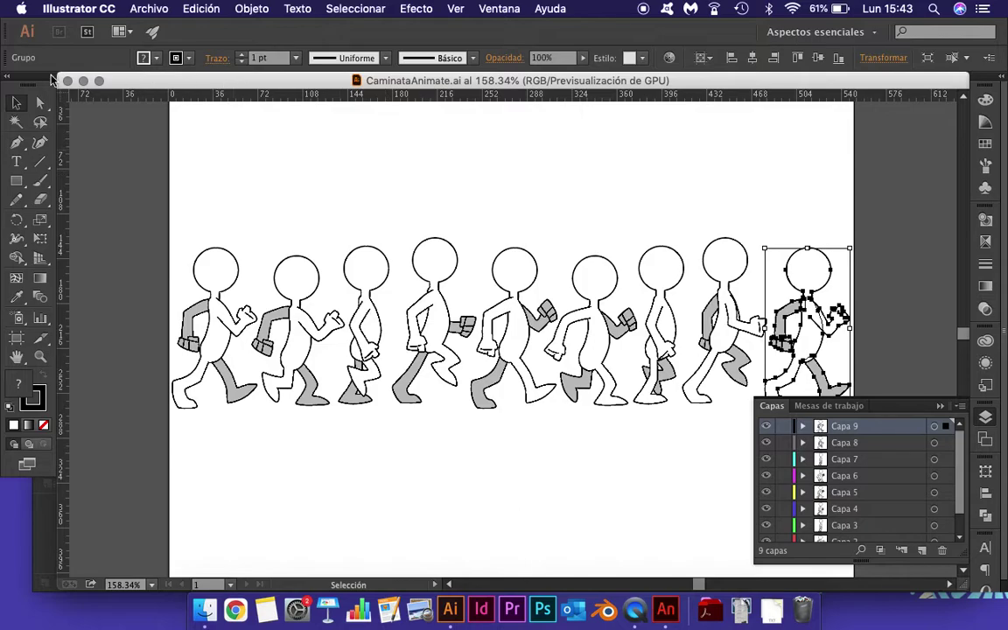
Switch to Animate CC and create a new HTML5 Canvas document
{"action": "left_click", "coordinate": [83, 80]}
{"action": "left_click", "coordinate": [106, 286]}
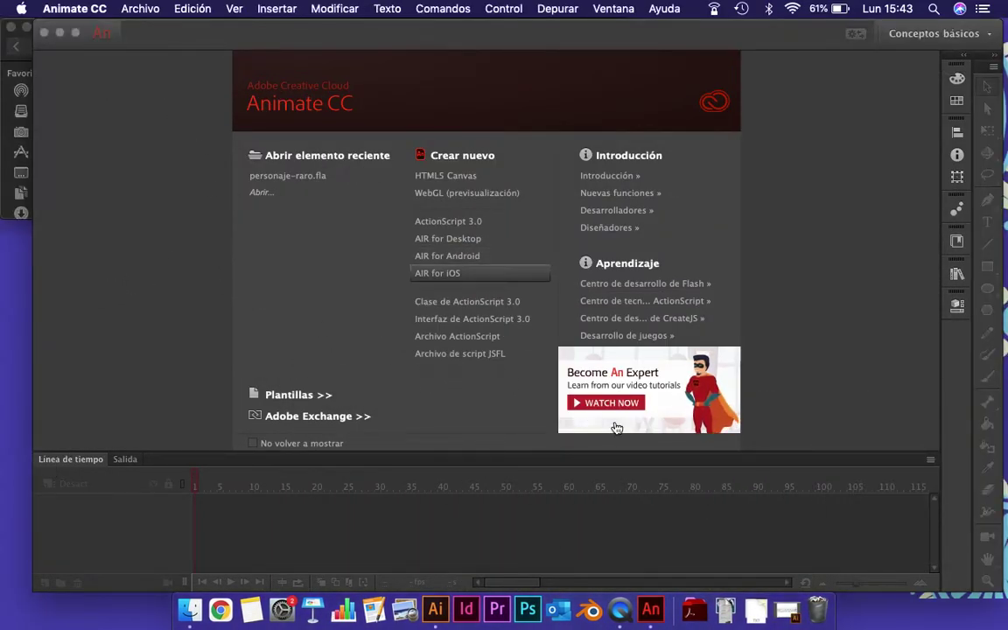
{"action": "left_click", "coordinate": [428, 179]}
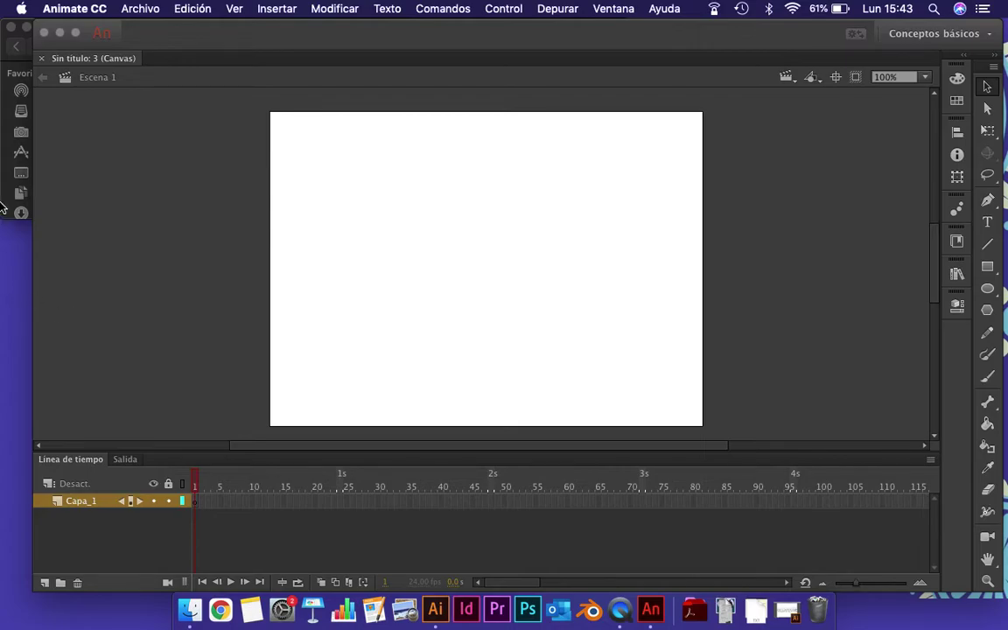
Import CaminataAnimate.ai from the Computación gráfica IV folder onto the stage, converting its layers to keyframes (Fotogramas clave)
{"action": "left_click", "coordinate": [3, 50]}
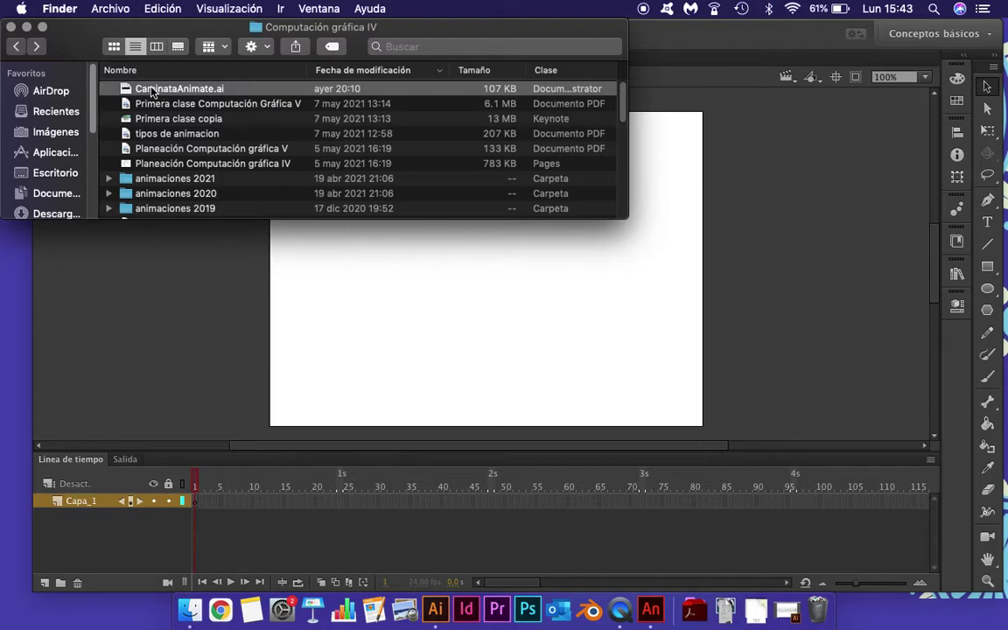
{"action": "left_click_drag", "start_coordinate": [151, 91], "coordinate": [420, 322]}
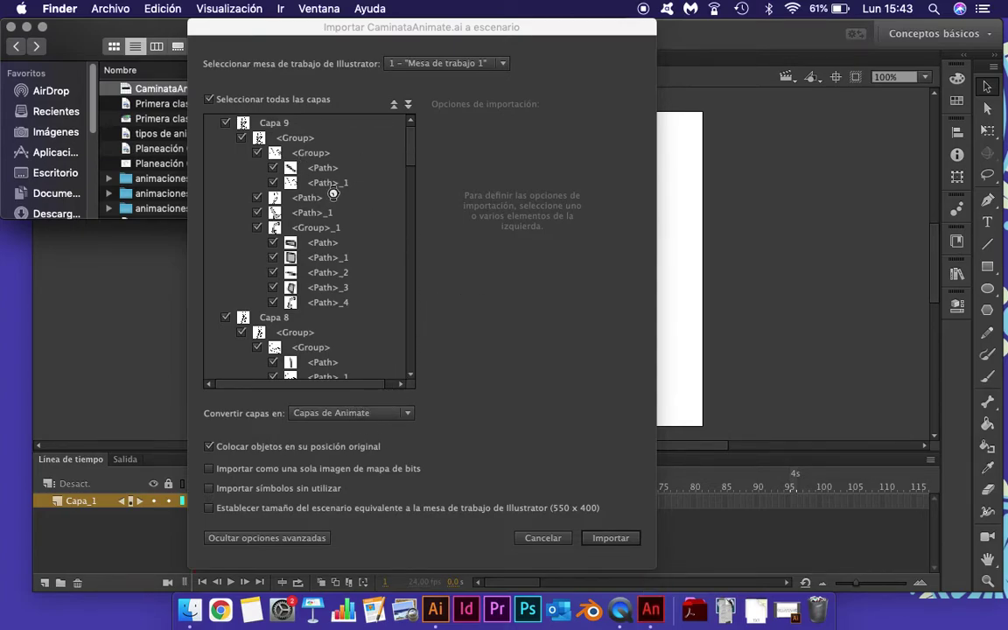
{"action": "left_click", "coordinate": [358, 414]}
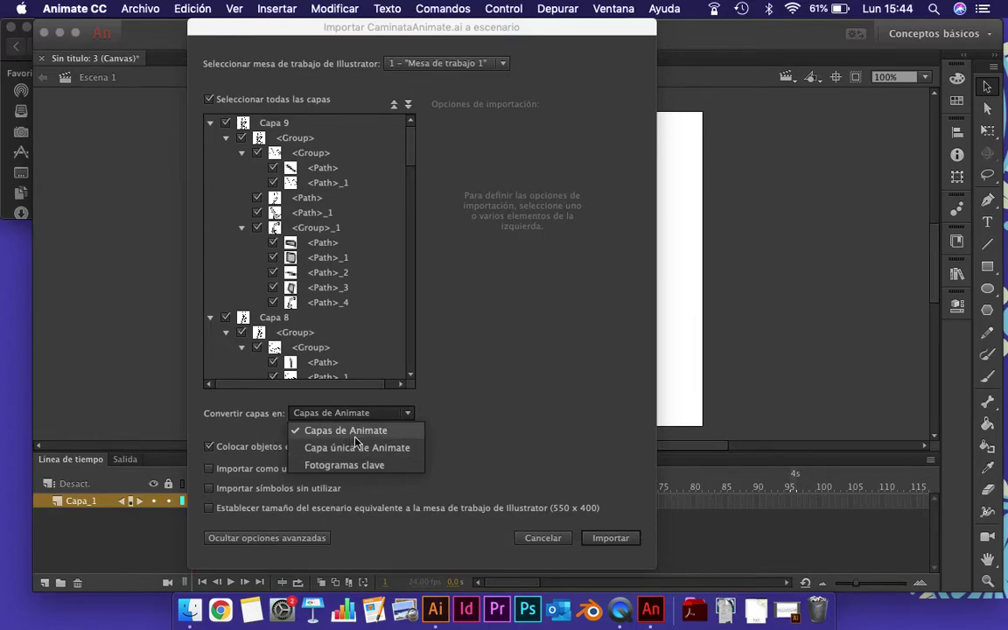
{"action": "left_click", "coordinate": [435, 610]}
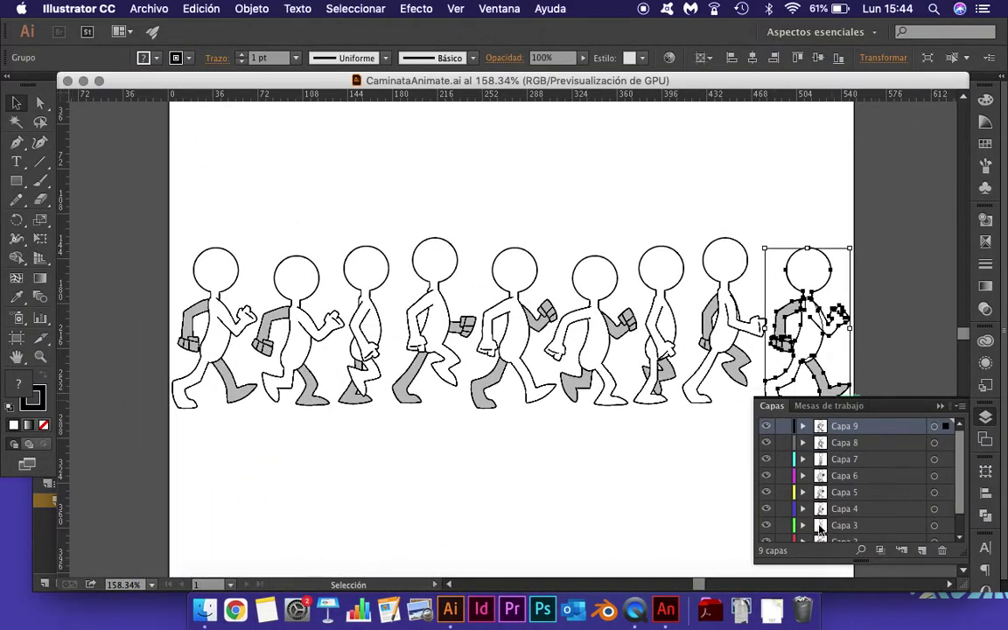
{"action": "left_click", "coordinate": [667, 612]}
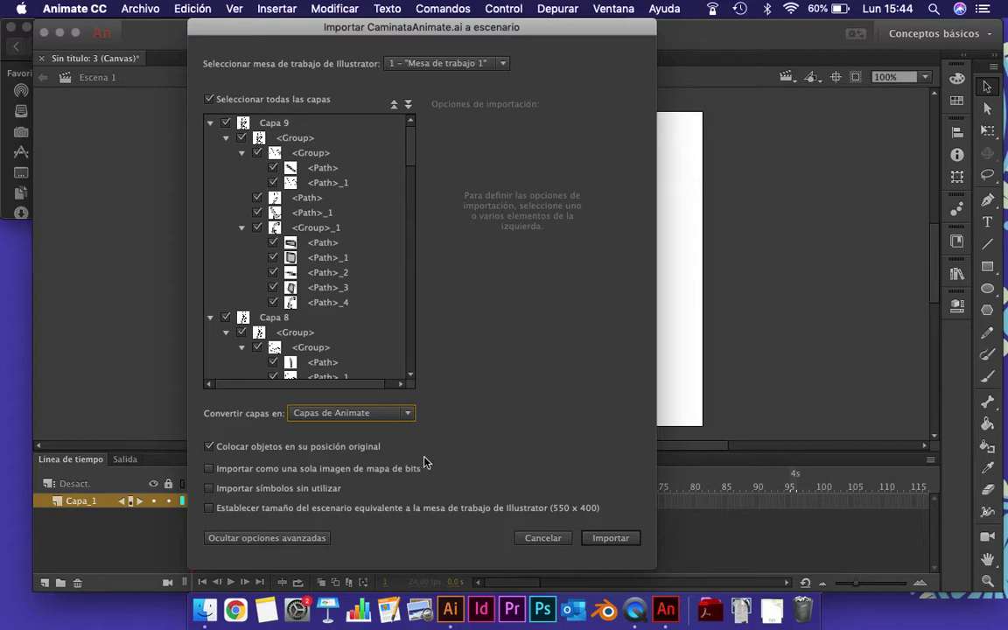
{"action": "left_click", "coordinate": [334, 420]}
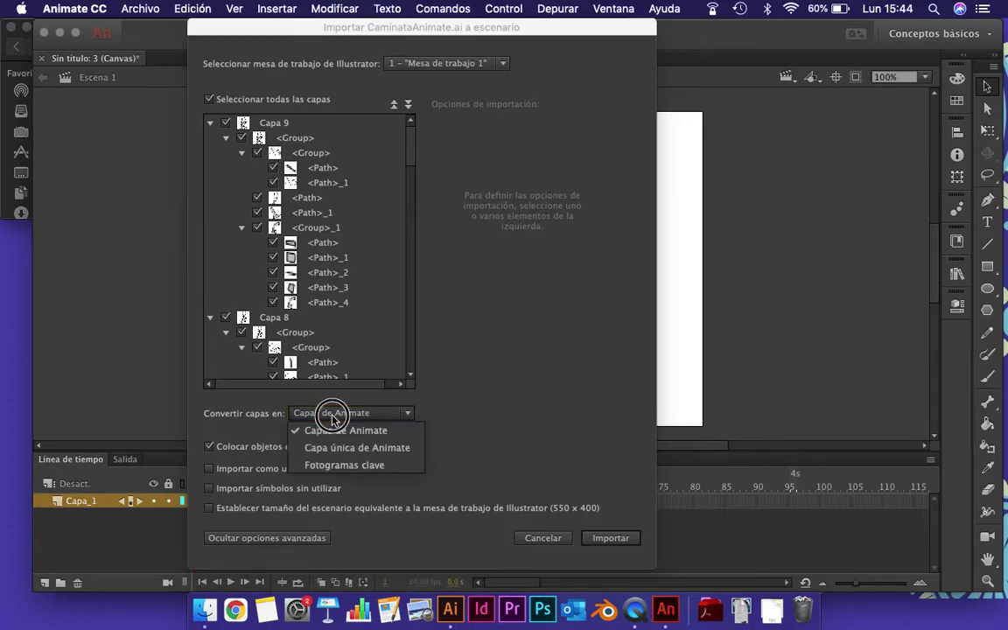
{"action": "left_click", "coordinate": [366, 467]}
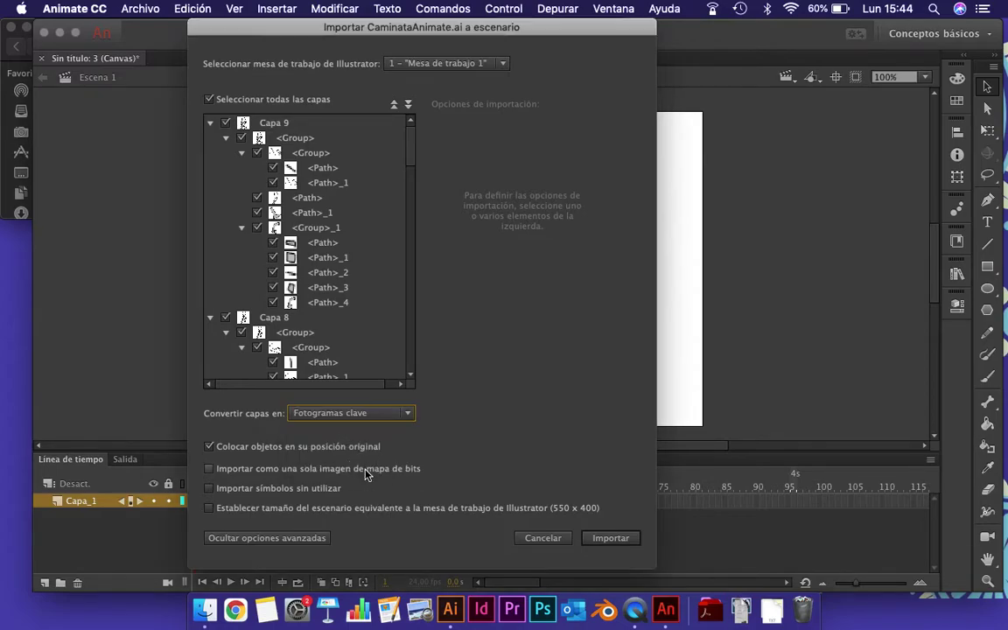
{"action": "left_click", "coordinate": [612, 539]}
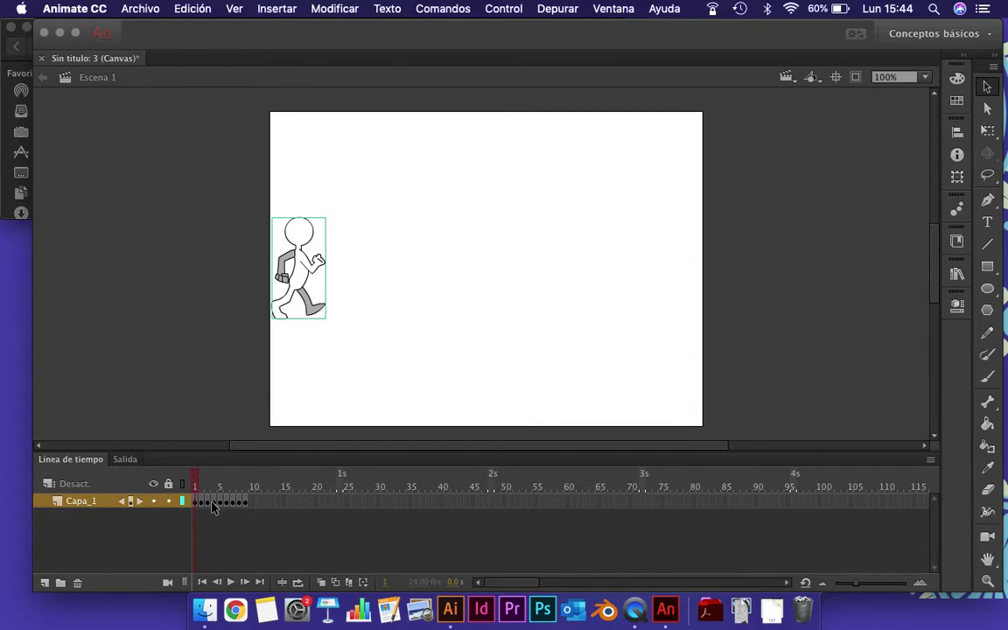
Preview the imported walk once from frame 1 and enable looped playback over frames 1 to 9
{"action": "left_click", "coordinate": [230, 583]}
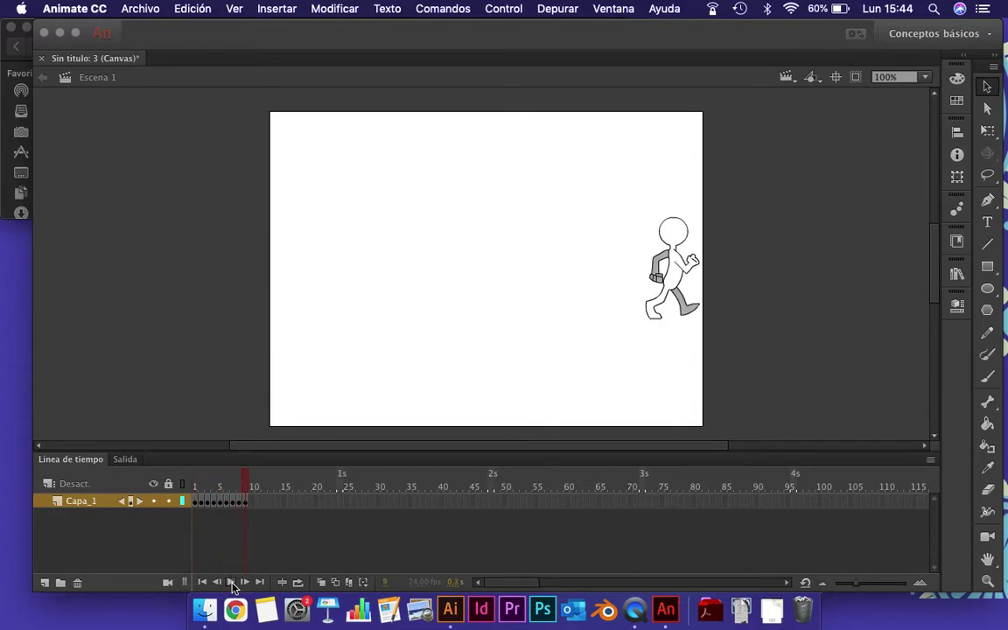
{"action": "left_click_drag", "start_coordinate": [245, 483], "coordinate": [194, 483]}
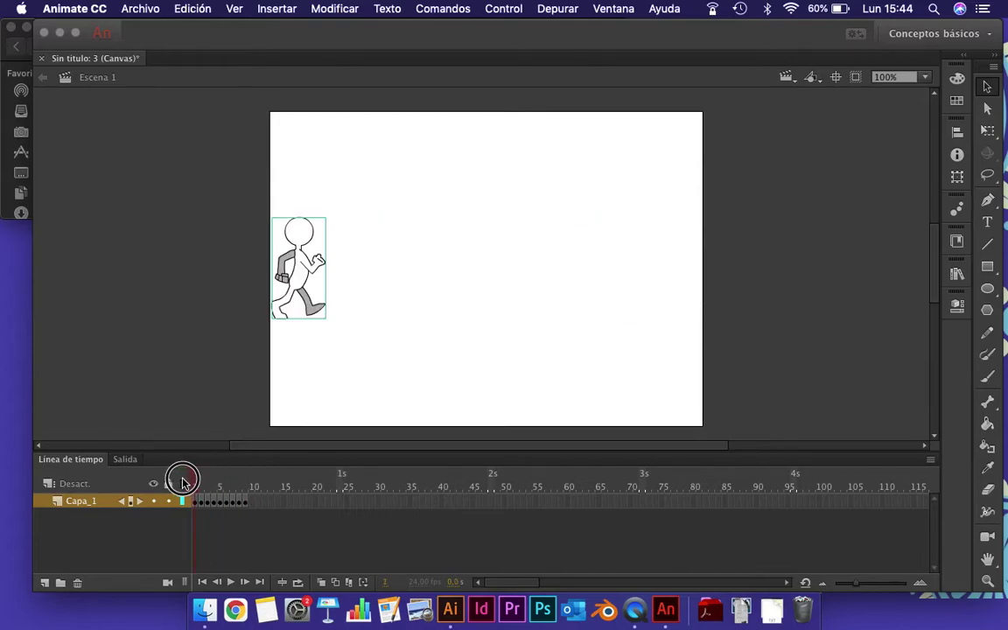
{"action": "left_click", "coordinate": [297, 583]}
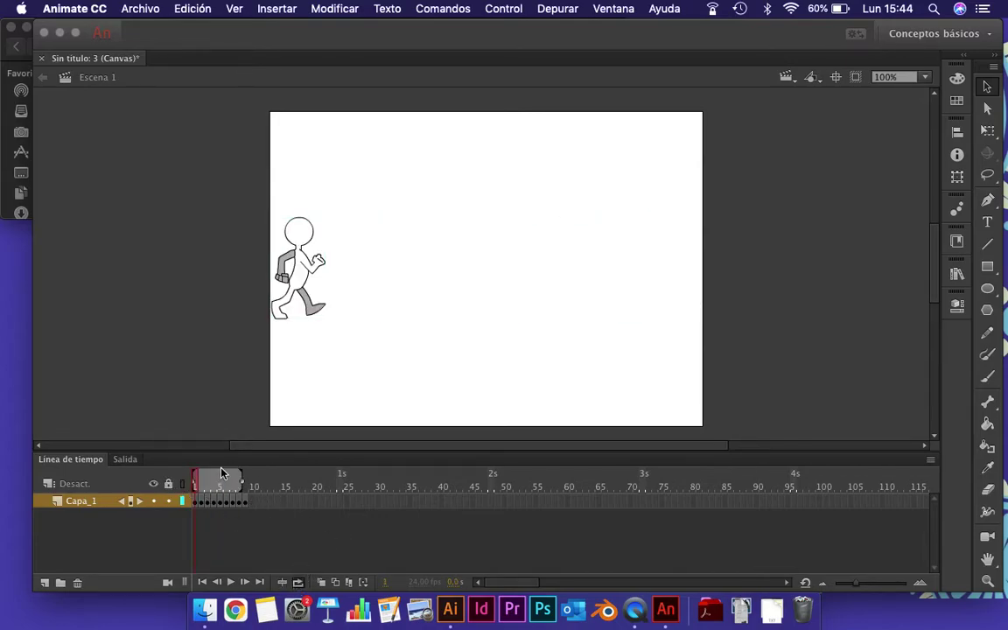
{"action": "left_click_drag", "start_coordinate": [245, 477], "coordinate": [251, 477]}
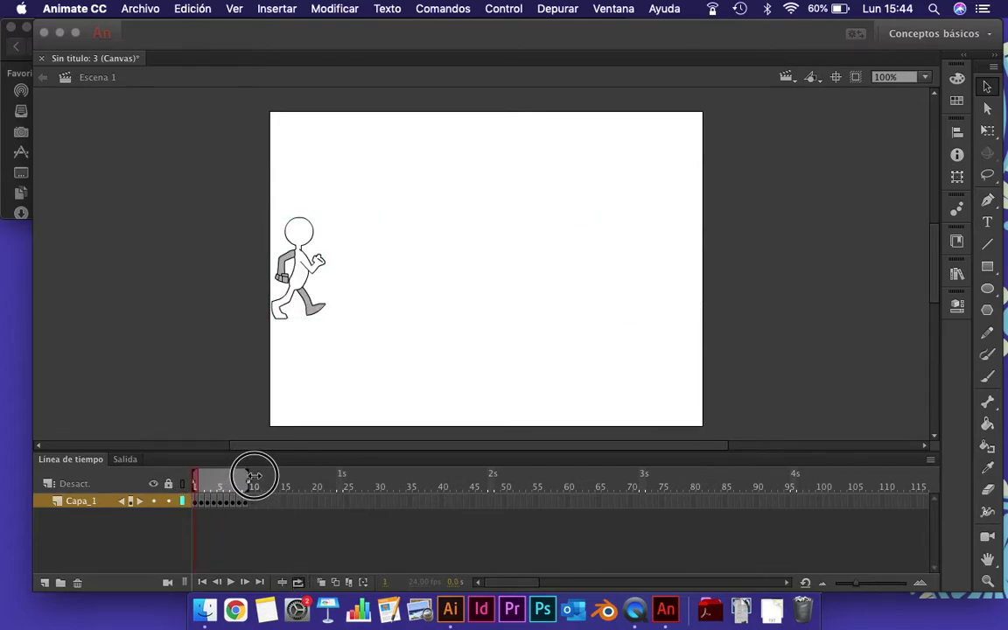
Play the walk animation in a loop, stop it, and show the pose at frame 9
{"action": "left_click", "coordinate": [231, 582]}
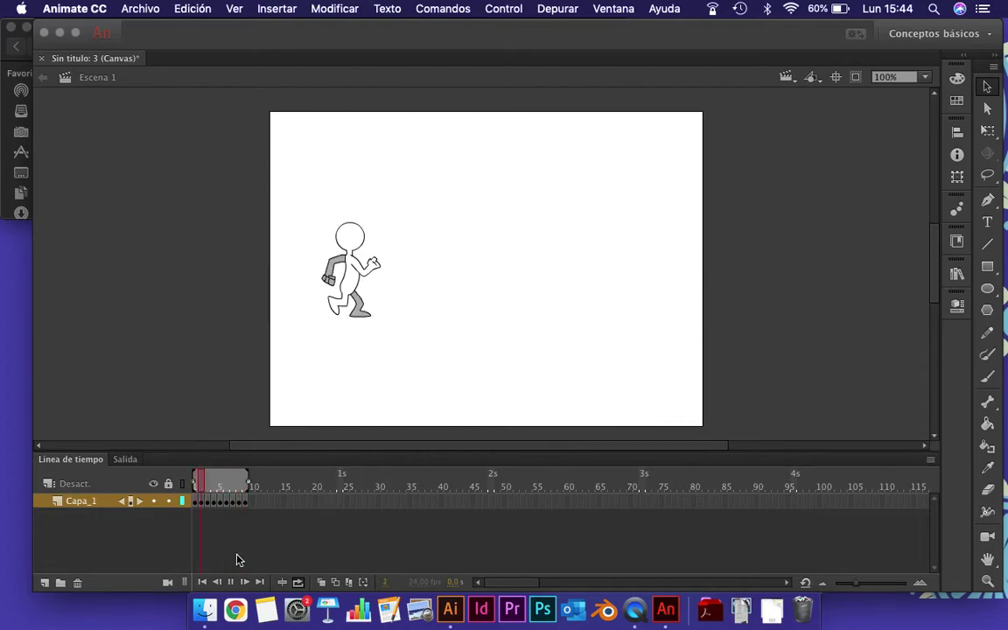
{"action": "left_click", "coordinate": [231, 582]}
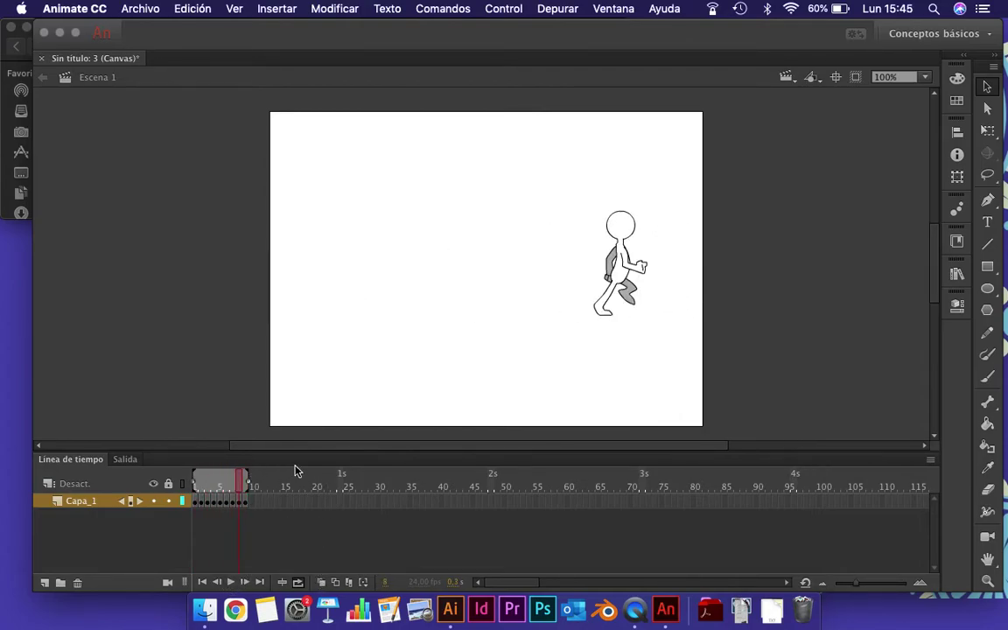
{"action": "left_click", "coordinate": [245, 484]}
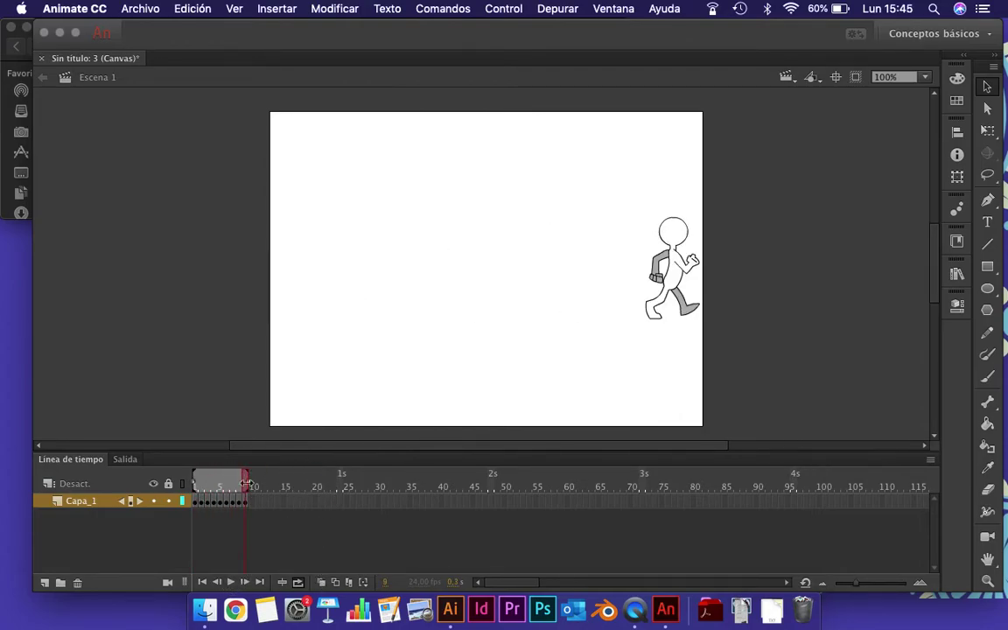
Enlarge the frame display in the timeline and select the keyframe at frame 1 of Capa_1
{"action": "left_click_drag", "start_coordinate": [860, 584], "coordinate": [884, 585]}
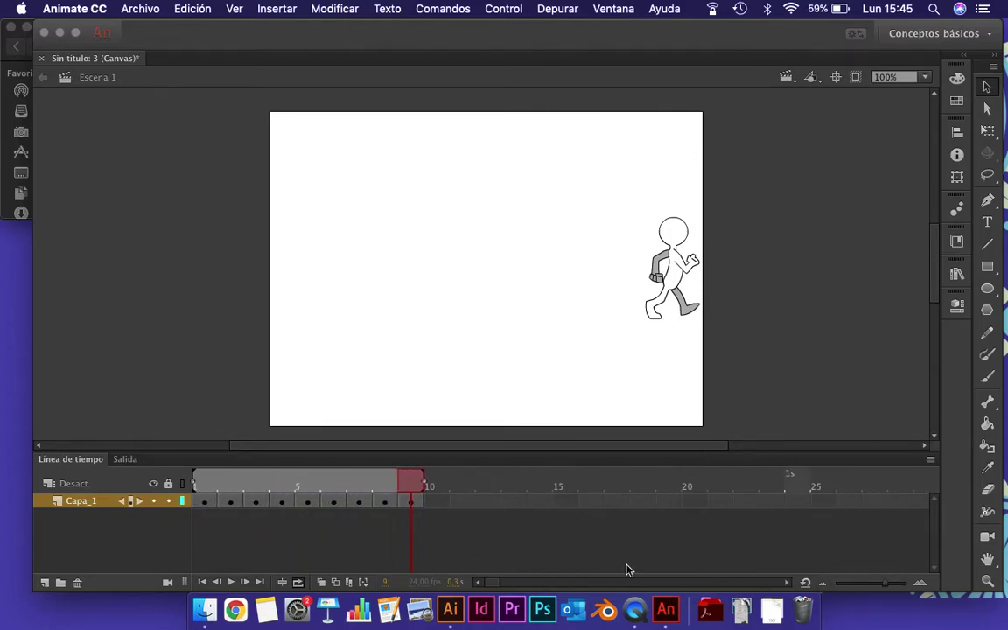
{"action": "left_click", "coordinate": [230, 502]}
{"action": "left_click", "coordinate": [201, 504]}
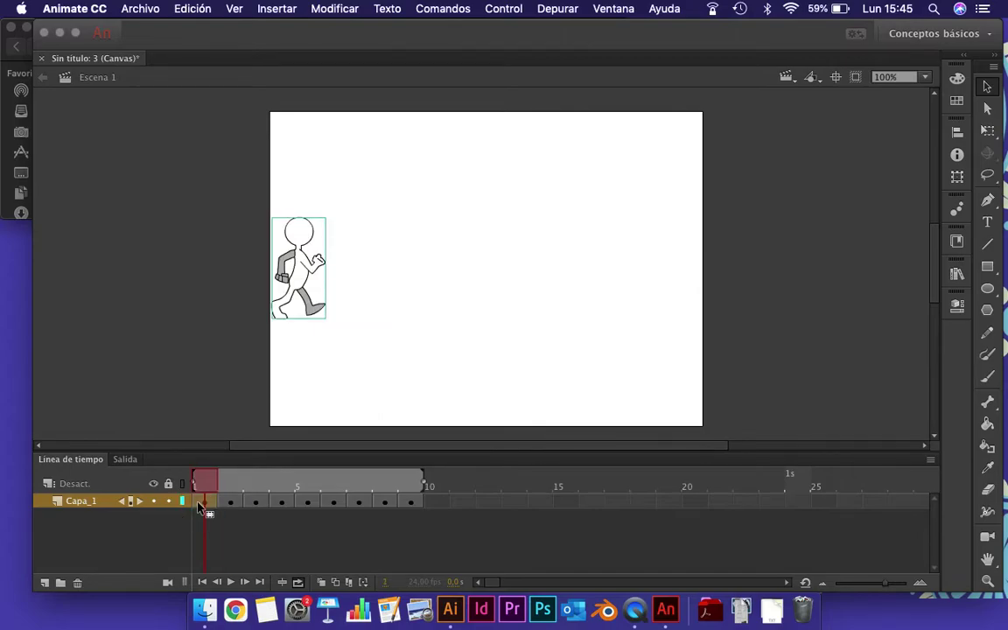
{"action": "right_click", "coordinate": [203, 506]}
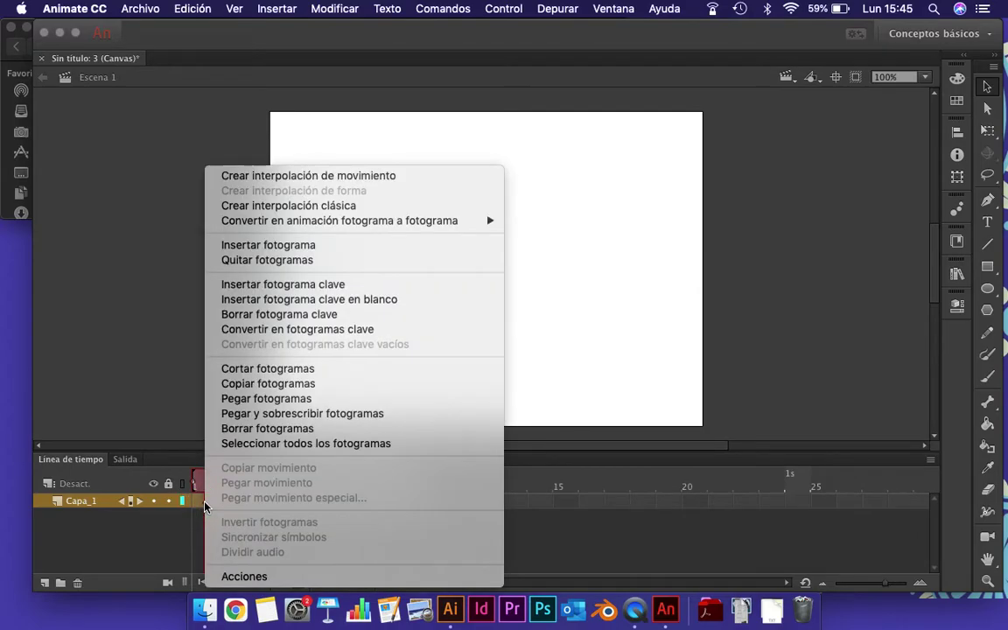
{"action": "left_click", "coordinate": [145, 382]}
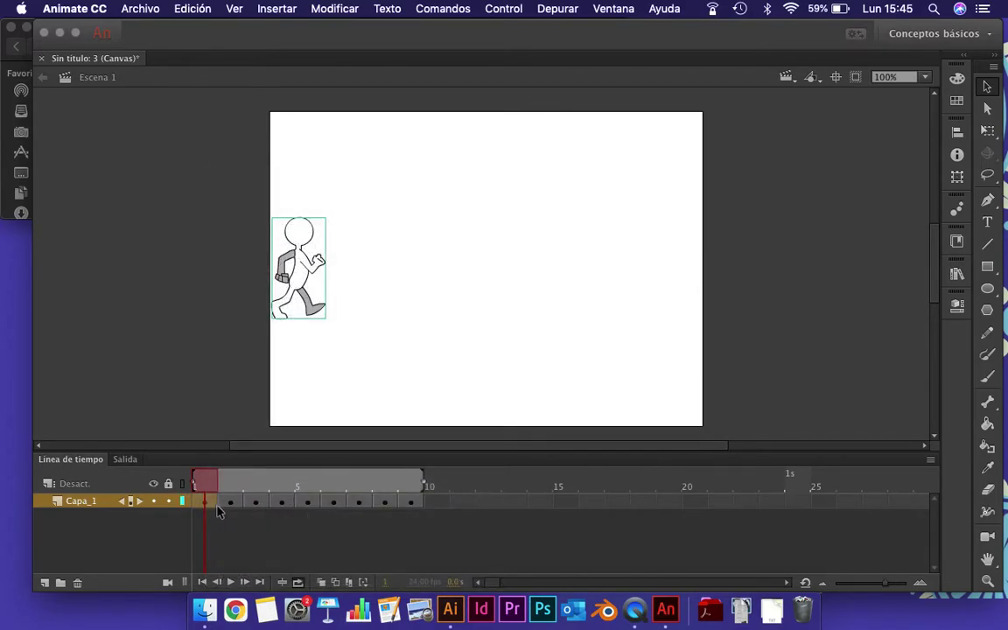
Insert two frames after the keyframe at frame 1 of Capa_1 so the first pose lasts three frames
{"action": "right_click", "coordinate": [210, 506]}
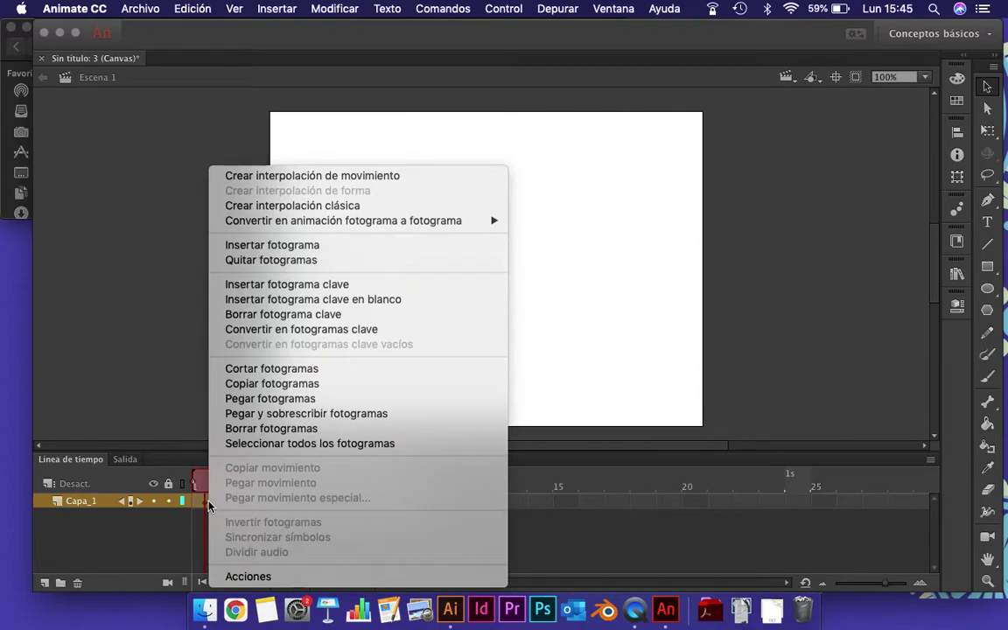
{"action": "left_click", "coordinate": [272, 249]}
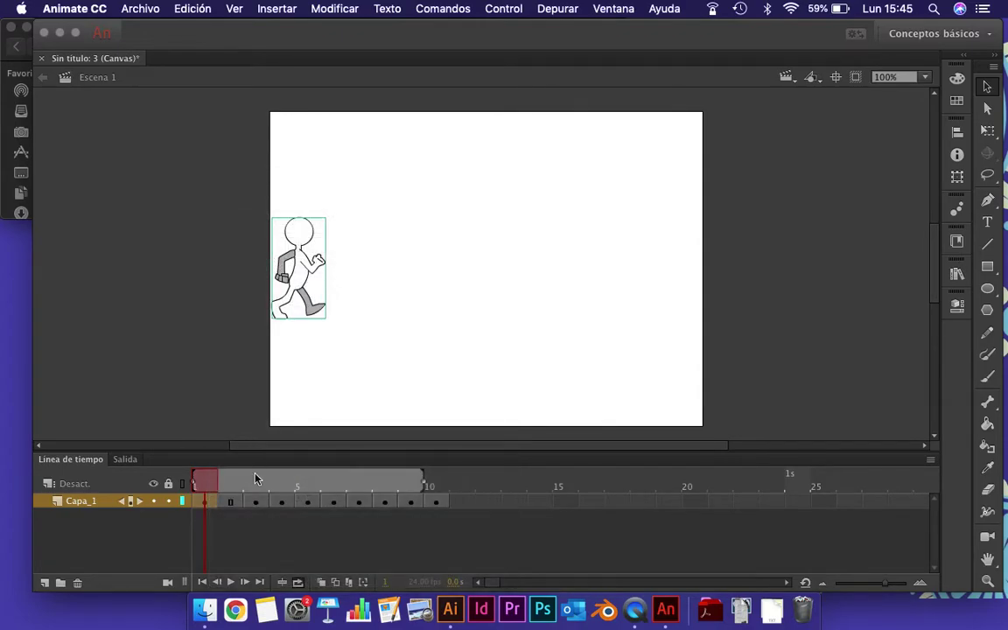
{"action": "right_click", "coordinate": [207, 508]}
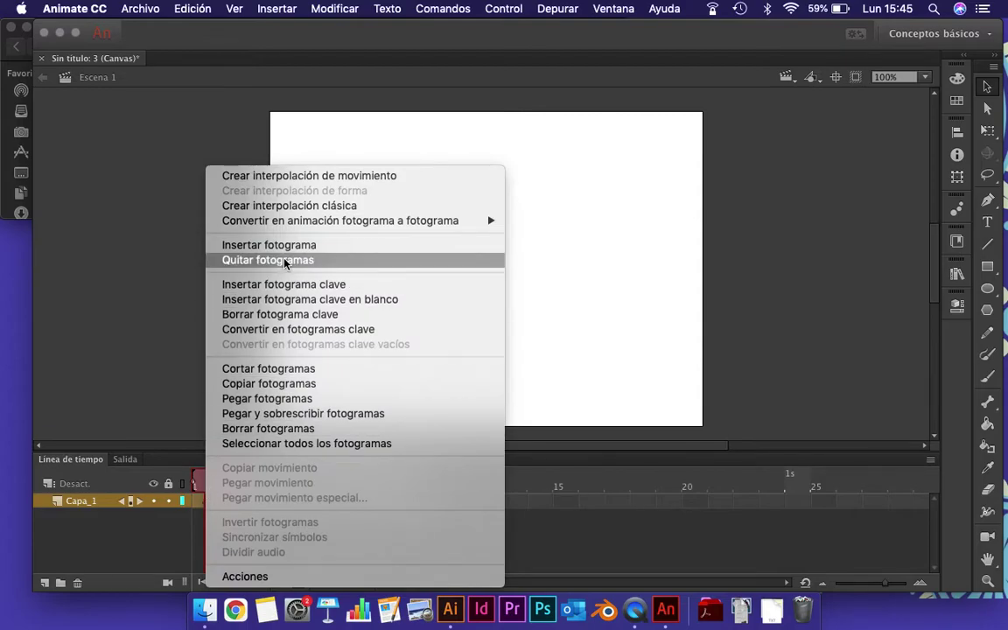
{"action": "left_click", "coordinate": [258, 244]}
Insert two extra frames after each of the second and third poses, at keyframes 4 and 7 of Capa_1
{"action": "left_click", "coordinate": [285, 501]}
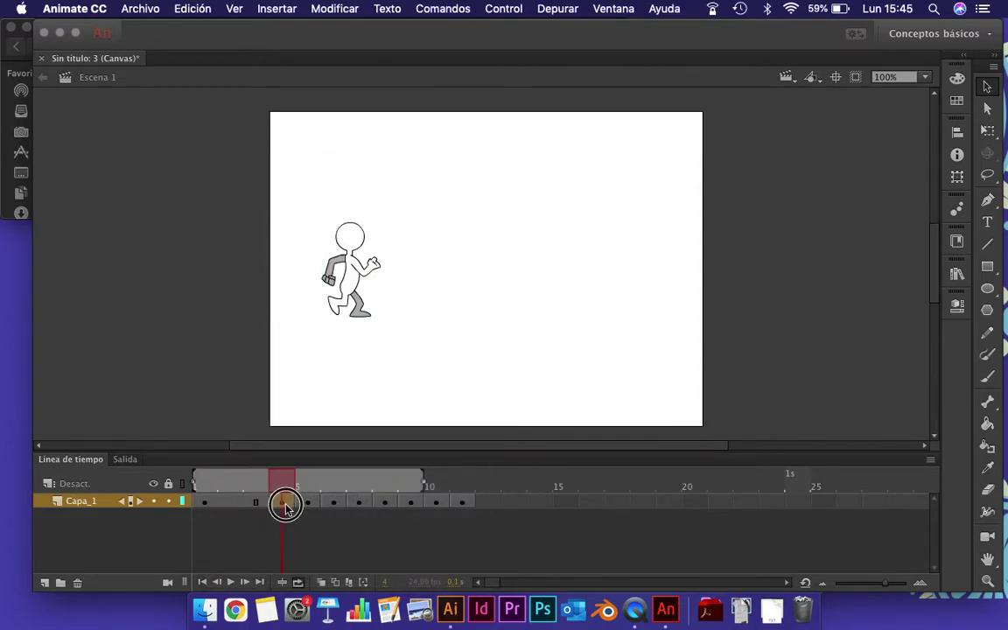
{"action": "right_click", "coordinate": [287, 503]}
{"action": "left_click", "coordinate": [335, 260]}
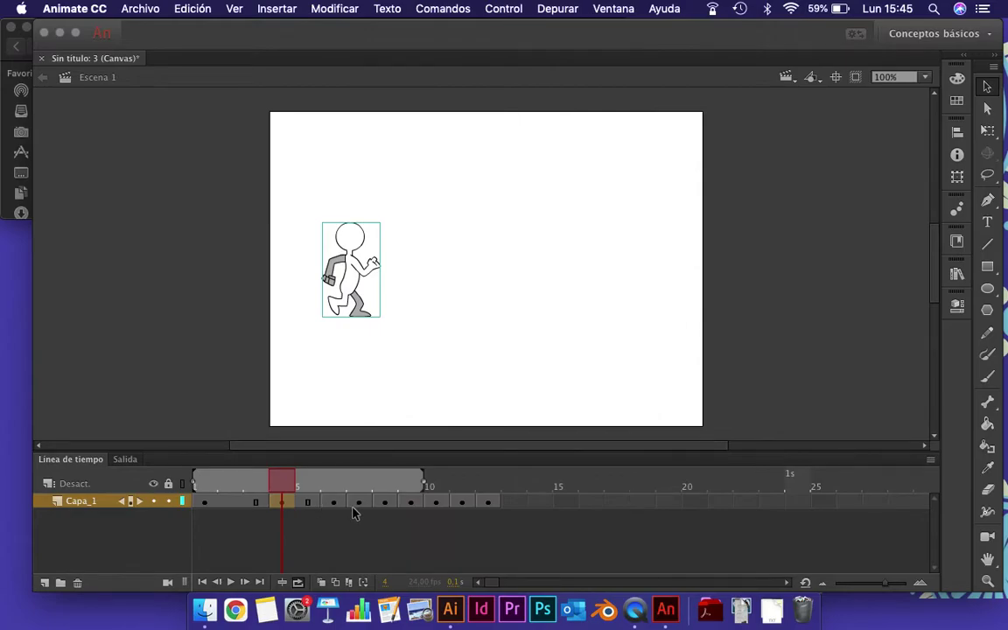
{"action": "key", "text": "F5"}
{"action": "left_click", "coordinate": [367, 514]}
{"action": "key", "text": "F5"}
{"action": "key", "text": "F5"}
Extend the poses at keyframes 10 and 13 of Capa_1 by two frames each
{"action": "left_click", "coordinate": [440, 506]}
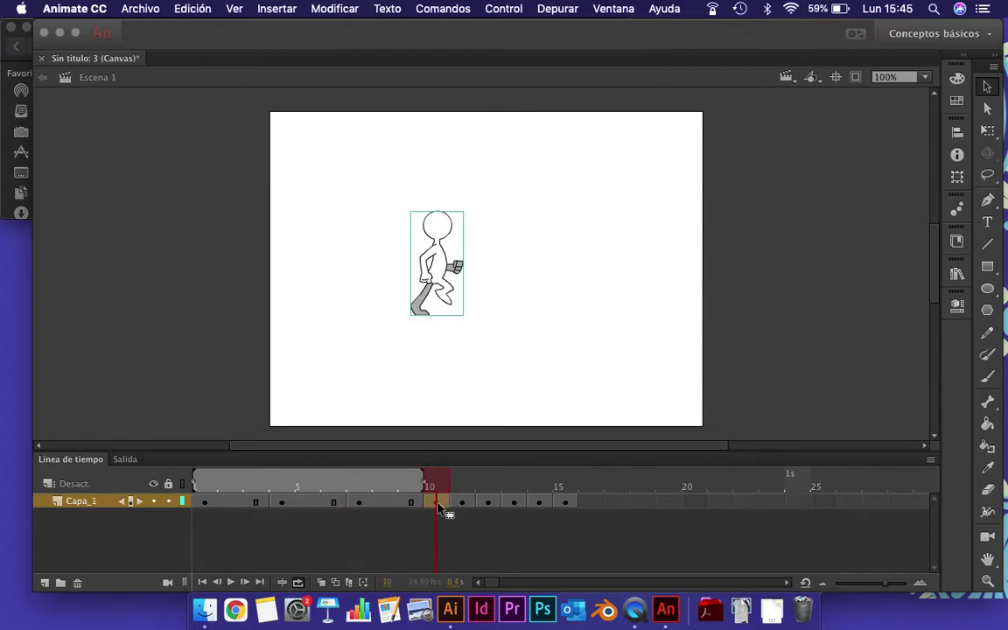
{"action": "key", "text": "F5"}
{"action": "key", "text": "F5"}
{"action": "left_click", "coordinate": [518, 506]}
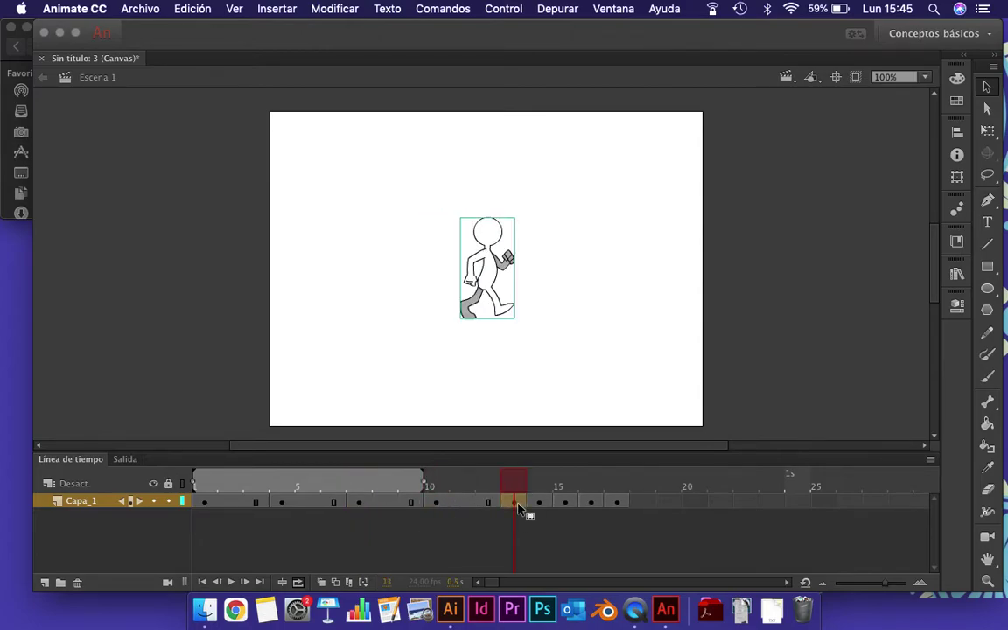
{"action": "key", "text": "F5"}
{"action": "key", "text": "F5"}
Extend the poses at keyframes 16, 19 and 22 of Capa_1 by two frames each
{"action": "left_click", "coordinate": [593, 505]}
{"action": "key", "text": "F5"}
{"action": "key", "text": "F5"}
{"action": "left_click", "coordinate": [669, 506]}
{"action": "key", "text": "F5"}
{"action": "key", "text": "F5"}
{"action": "left_click", "coordinate": [746, 505]}
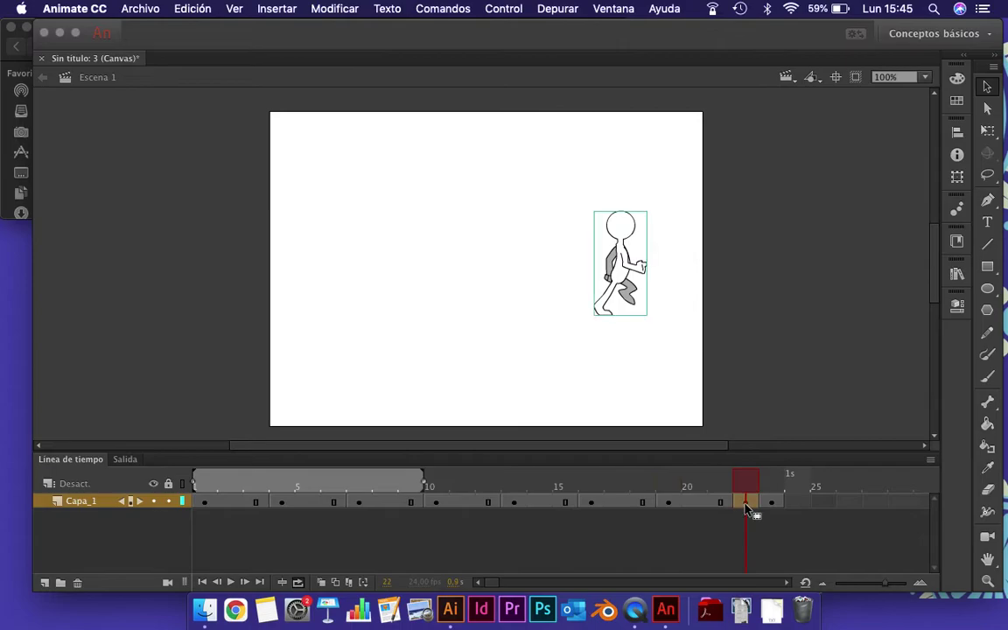
{"action": "key", "text": "F5"}
{"action": "key", "text": "F5"}
Return to frame 1 and extend the loop range to cover frames 1 to 25
{"action": "left_click", "coordinate": [831, 508]}
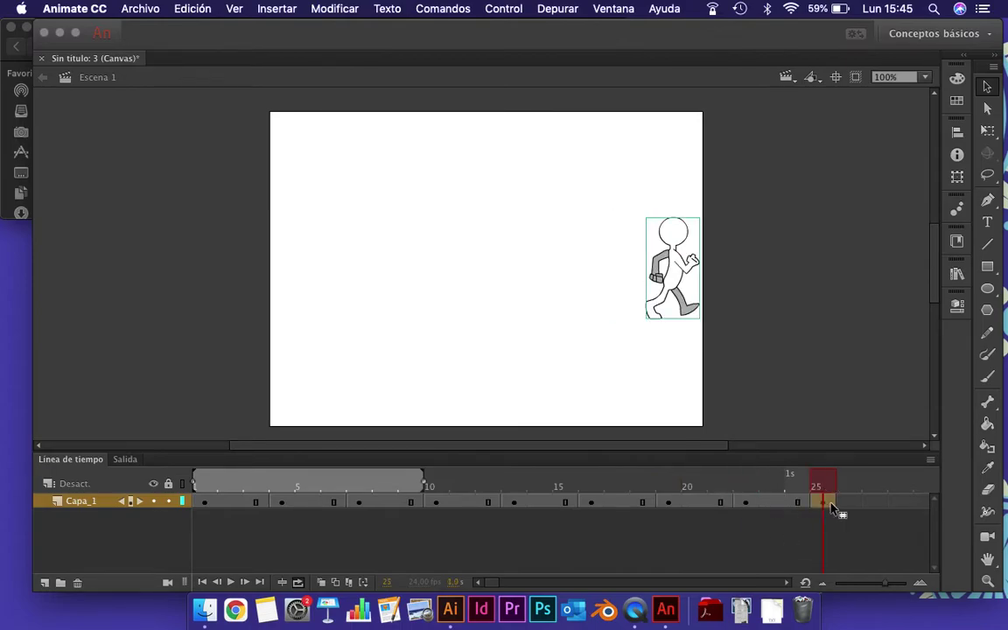
{"action": "left_click", "coordinate": [821, 490]}
{"action": "left_click_drag", "start_coordinate": [821, 490], "coordinate": [202, 490]}
{"action": "left_click", "coordinate": [230, 584]}
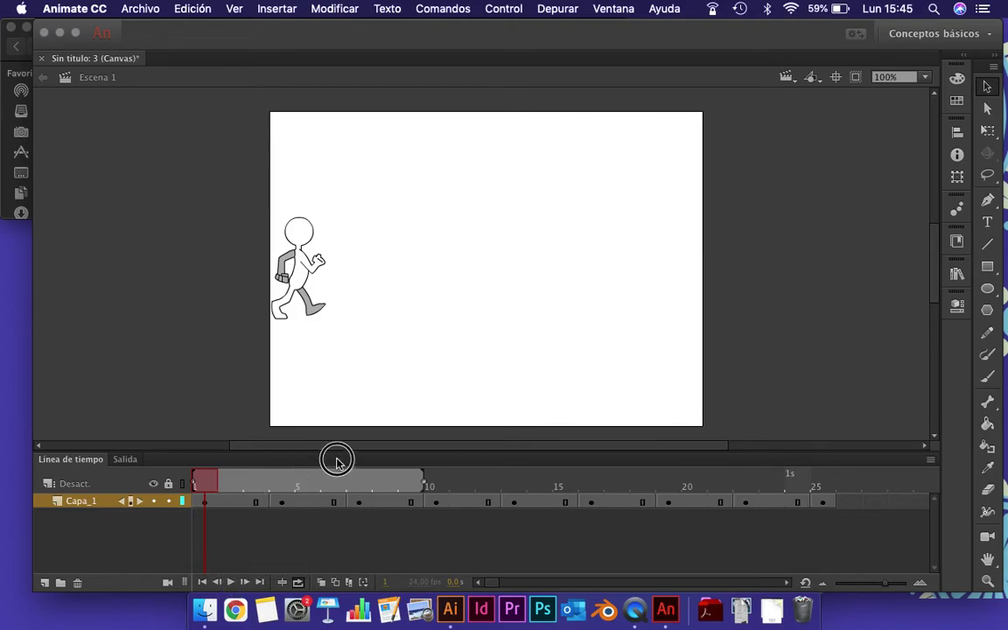
{"action": "left_click_drag", "start_coordinate": [425, 480], "coordinate": [833, 480]}
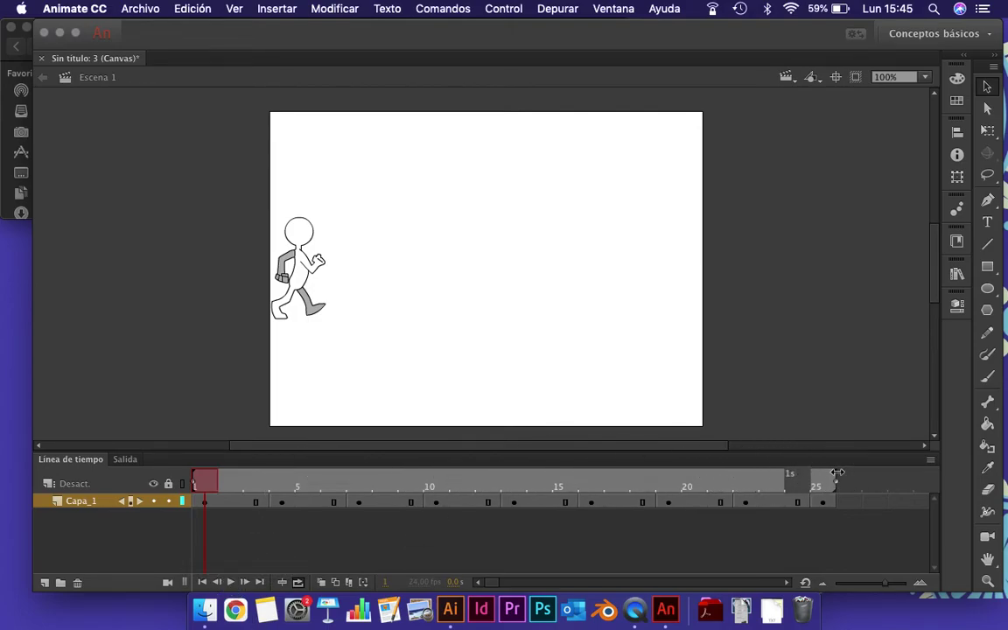
Play the slowed walk in a loop, stop it, and show the pose at frame 25
{"action": "left_click", "coordinate": [231, 584]}
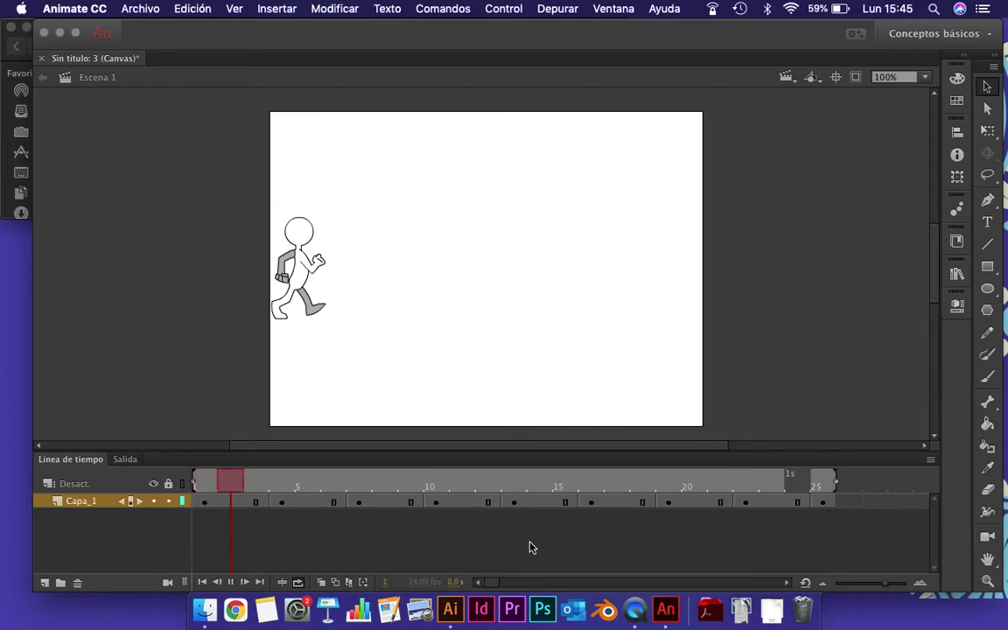
{"action": "left_click", "coordinate": [231, 590]}
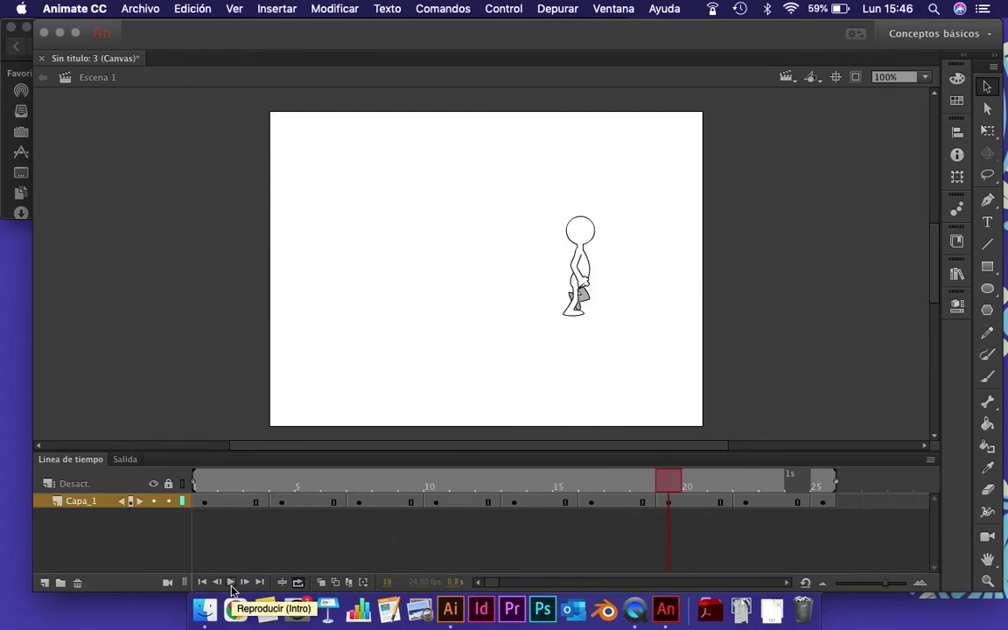
{"action": "left_click_drag", "start_coordinate": [661, 488], "coordinate": [857, 538]}
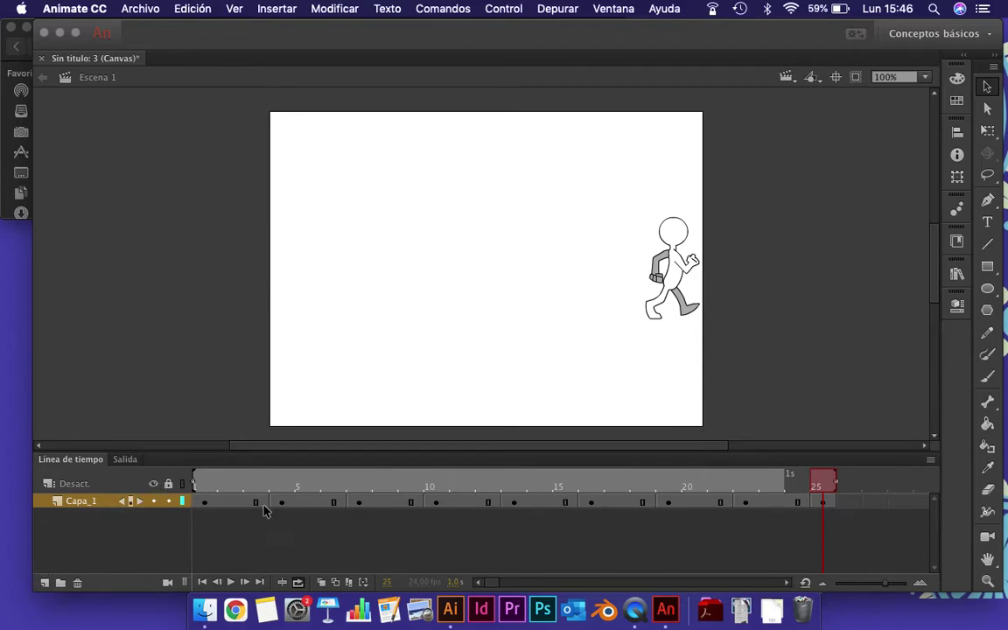
Add a new layer, place it below Capa_1, and rename it piso
{"action": "left_click", "coordinate": [44, 582]}
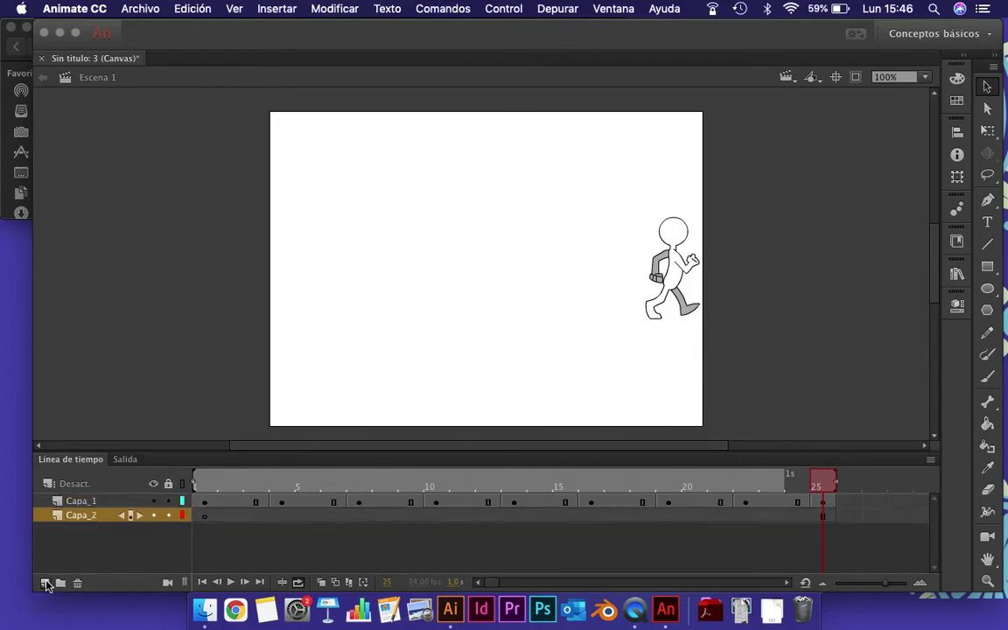
{"action": "left_click_drag", "start_coordinate": [86, 508], "coordinate": [89, 538]}
{"action": "double_click", "coordinate": [80, 516]}
{"action": "type", "text": "piso"}
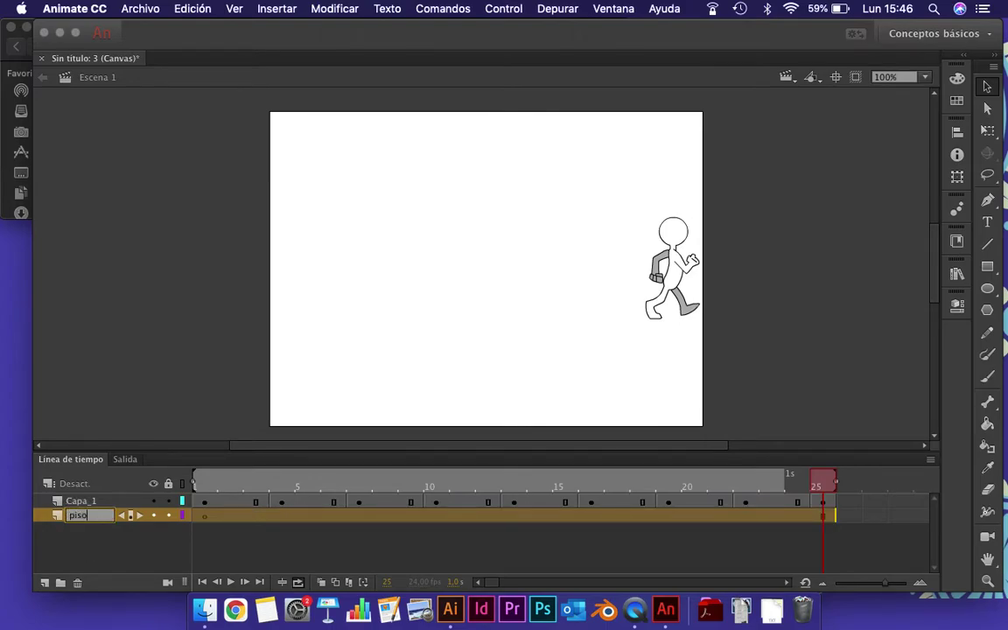
{"action": "key", "text": "Return"}
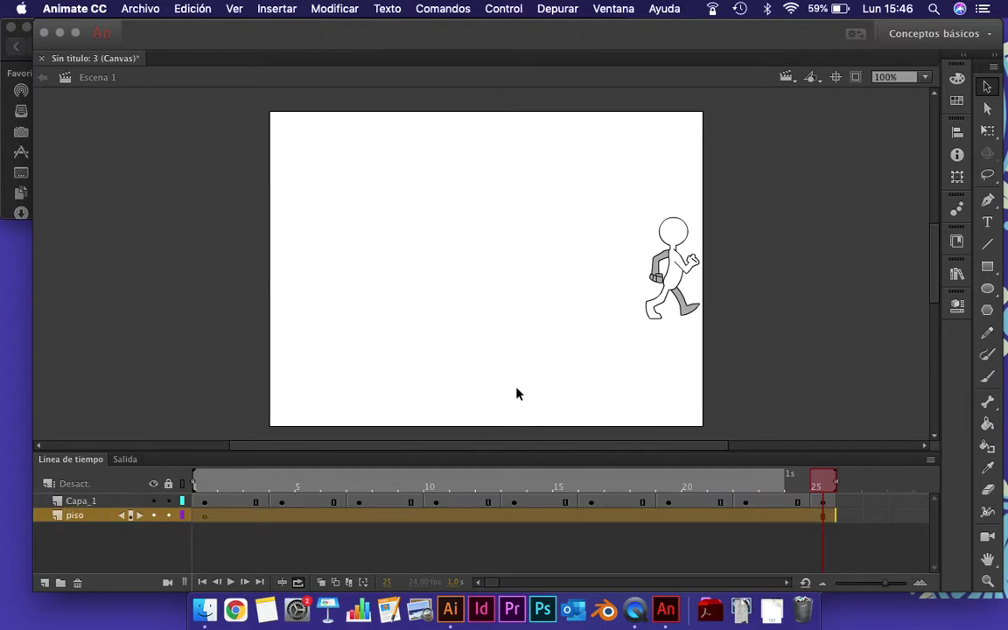
Draw a thin solid black rectangle without outline across the full stage width under the character's feet on the piso layer
{"action": "left_click", "coordinate": [987, 267]}
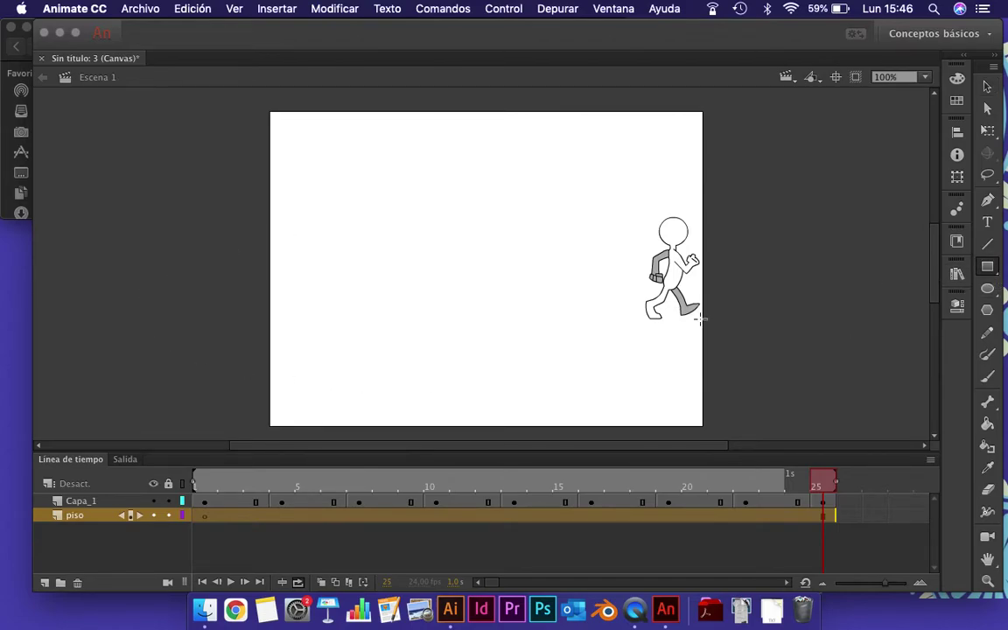
{"action": "left_click", "coordinate": [959, 78]}
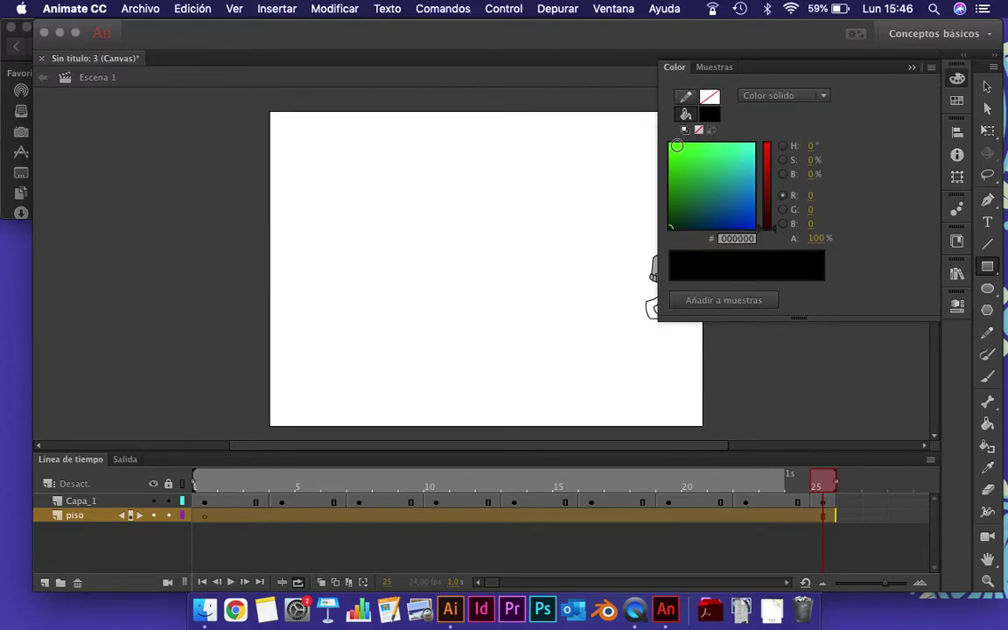
{"action": "left_click", "coordinate": [580, 99]}
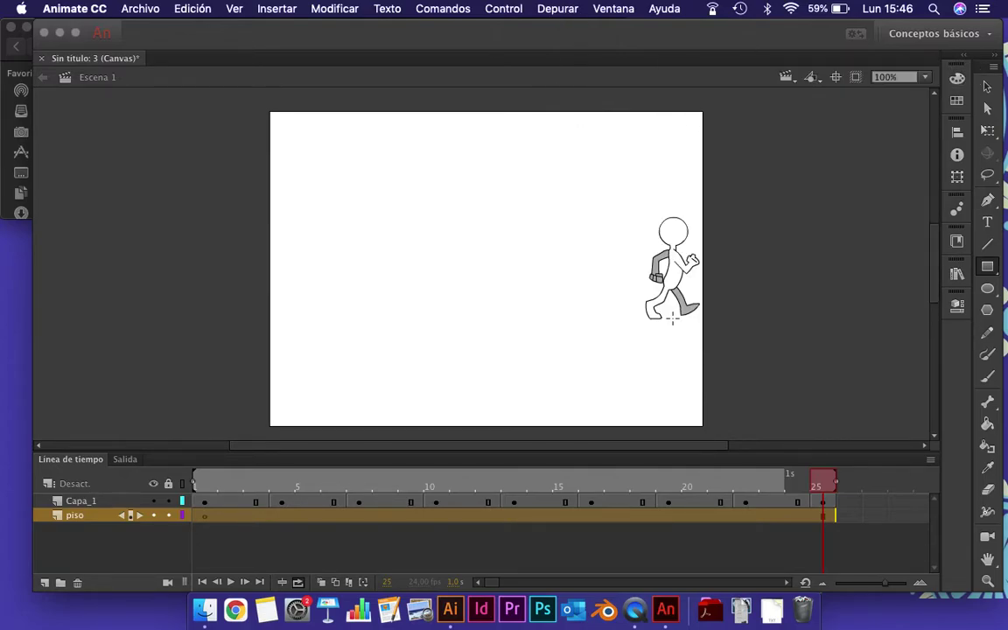
{"action": "left_click_drag", "start_coordinate": [703, 317], "coordinate": [270, 340]}
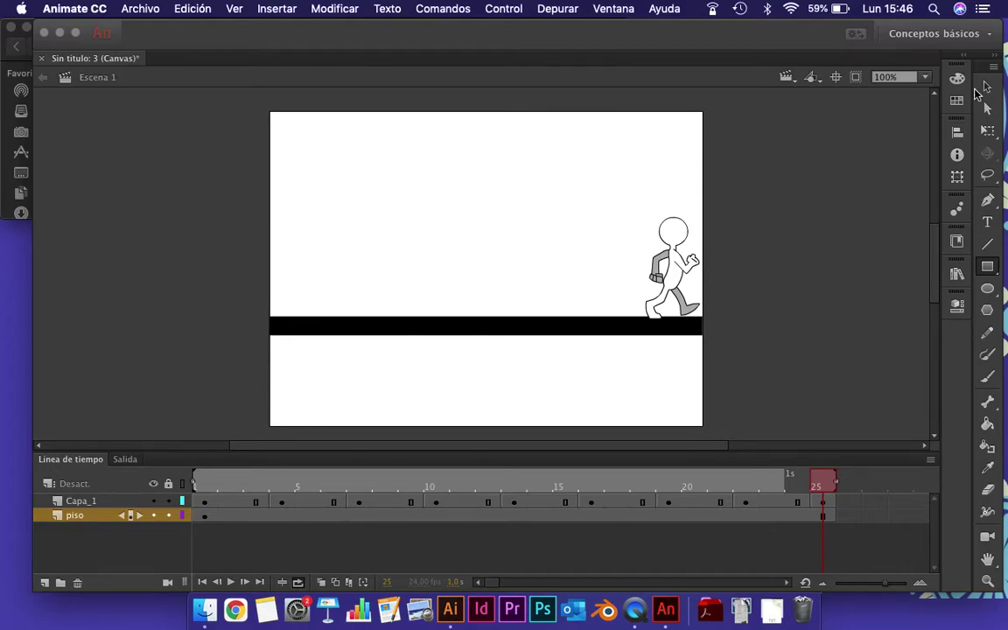
Nudge the black floor strip slightly down to line it up with the character's feet
{"action": "key", "text": "v"}
{"action": "left_click", "coordinate": [529, 328]}
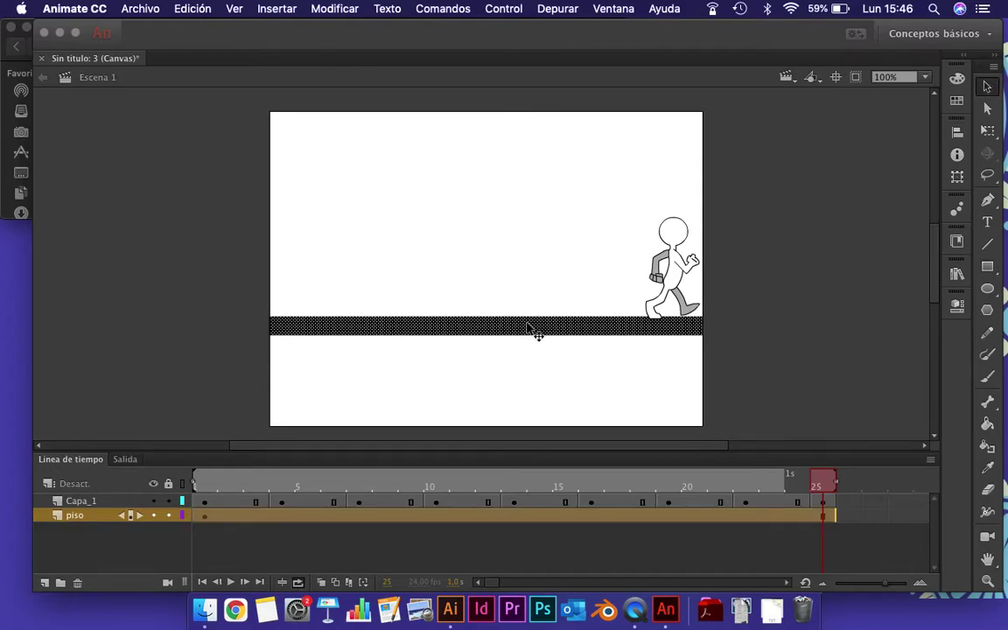
{"action": "key", "text": "super+4"}
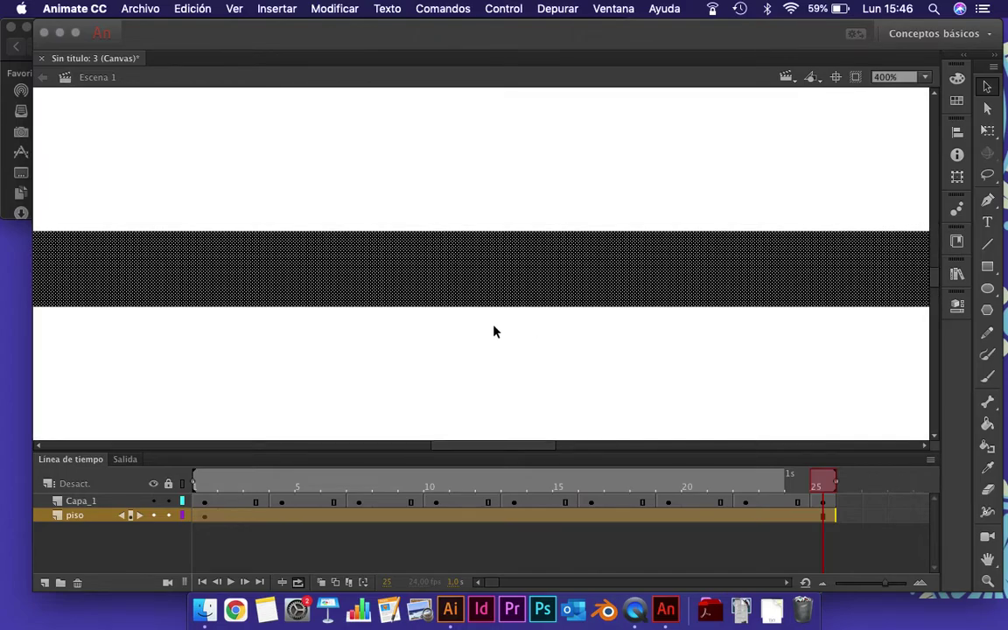
{"action": "scroll", "coordinate": [493, 331], "scroll_direction": "right", "scroll_amount": 10}
{"action": "key", "text": "Down"}
{"action": "key", "text": "Down"}
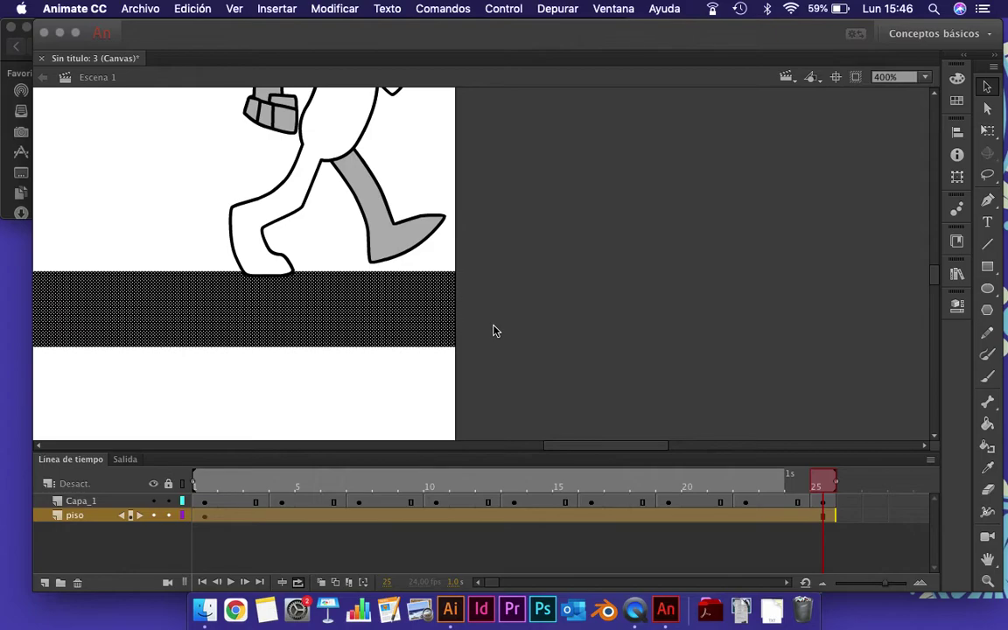
{"action": "key", "text": "super+minus"}
{"action": "key", "text": "super+minus"}
{"action": "key", "text": "super+minus"}
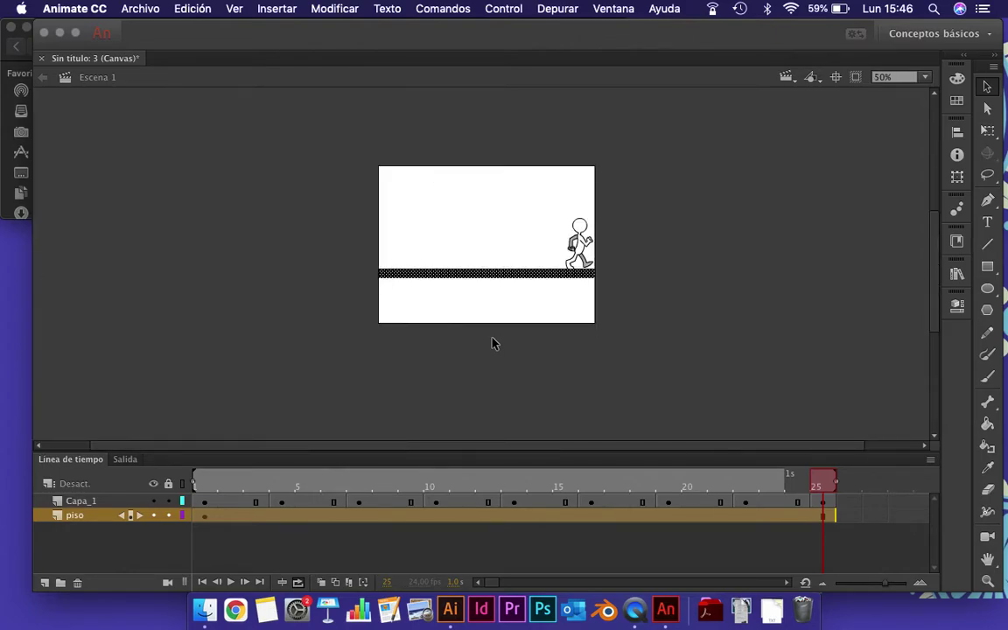
{"action": "left_click", "coordinate": [572, 349]}
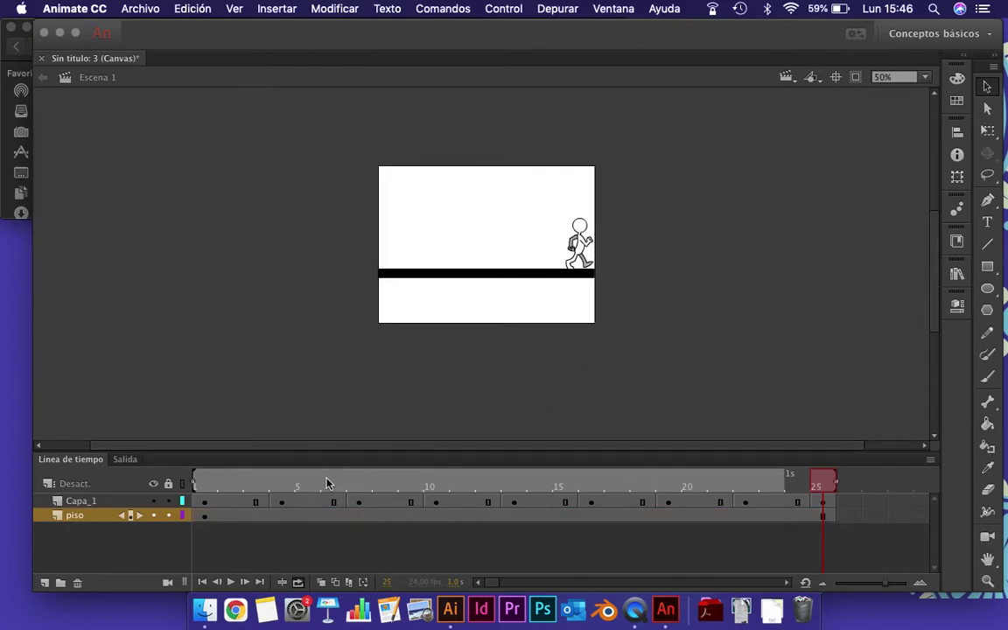
Play the walk over the floor in a loop at 100% view and stop it
{"action": "left_click", "coordinate": [232, 582]}
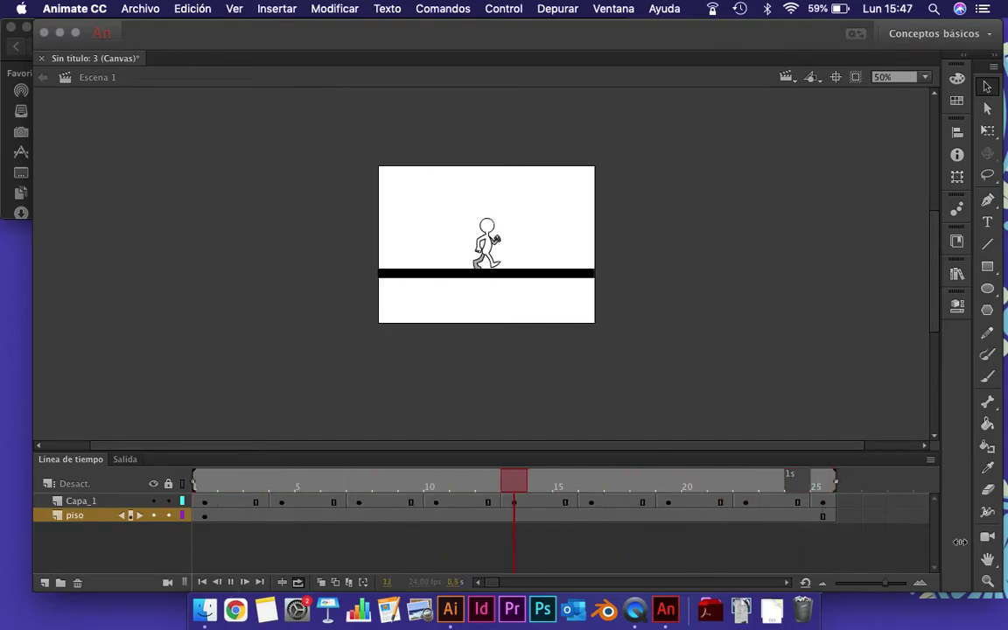
{"action": "key", "text": "super+1"}
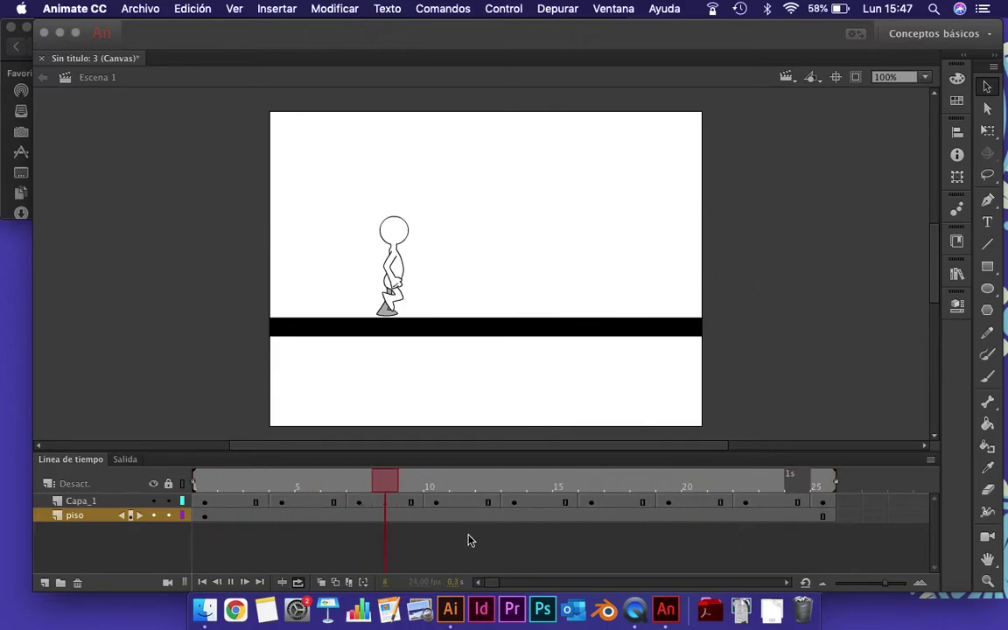
{"action": "left_click", "coordinate": [230, 582]}
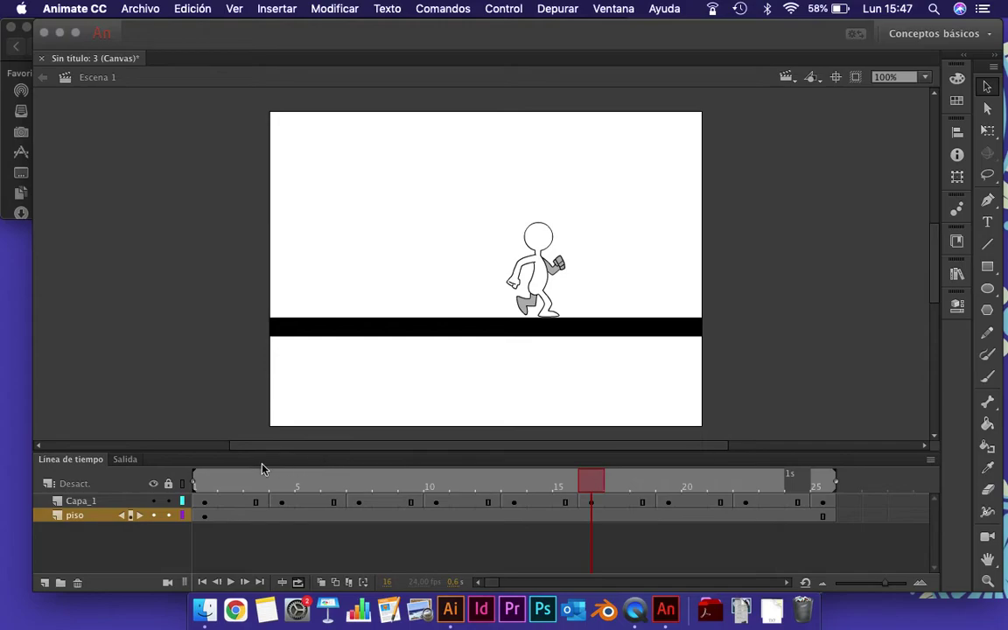
Examine the held frames between the first keyframes of Capa_1, up to frame 9
{"action": "left_click", "coordinate": [233, 504]}
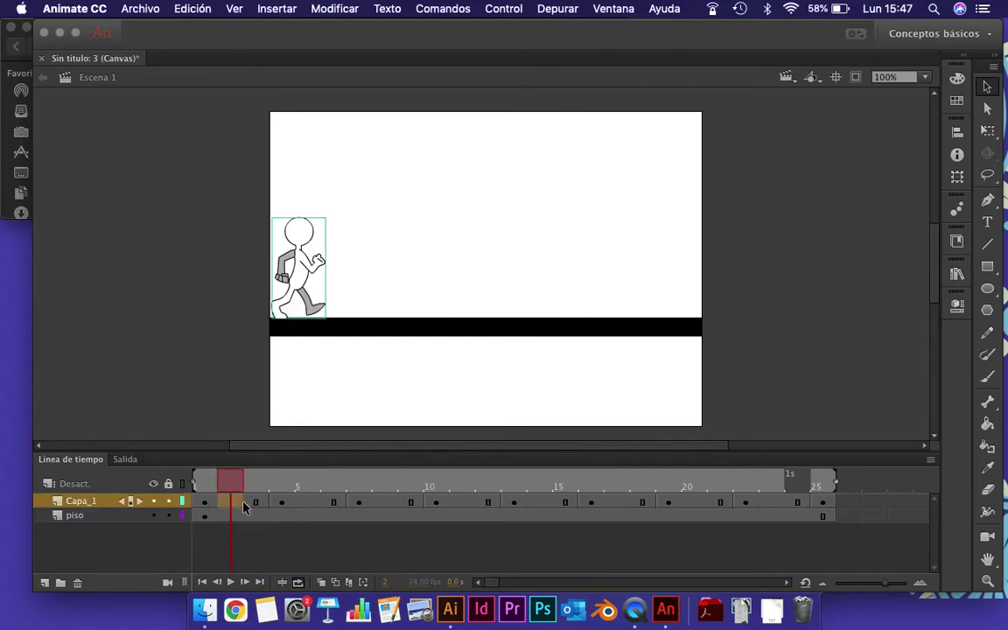
{"action": "key", "text": "XF86KbdBrightnessUp"}
{"action": "left_click", "coordinate": [263, 505]}
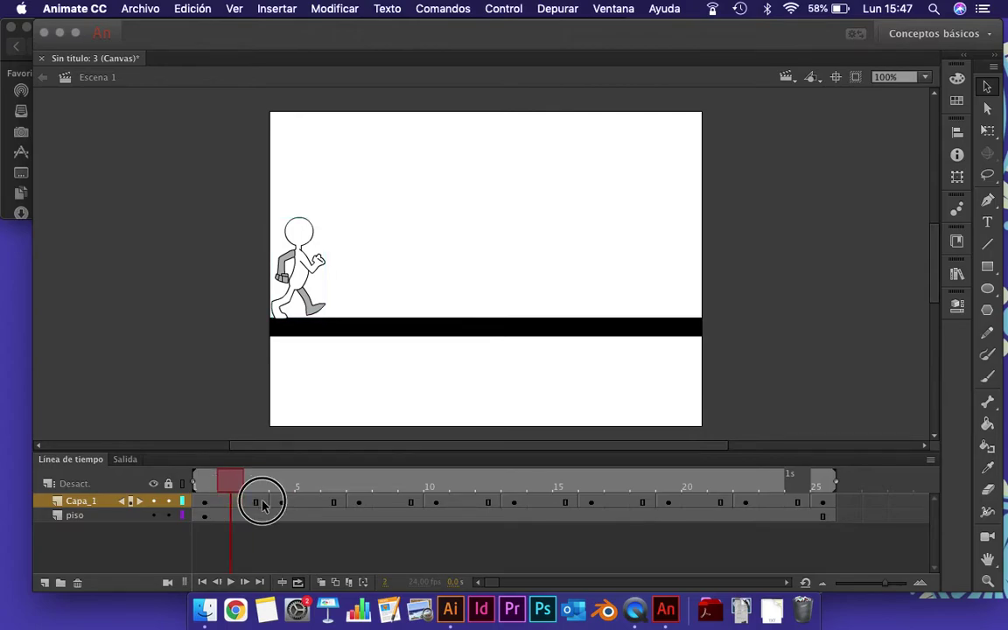
{"action": "left_click_drag", "start_coordinate": [319, 506], "coordinate": [410, 505]}
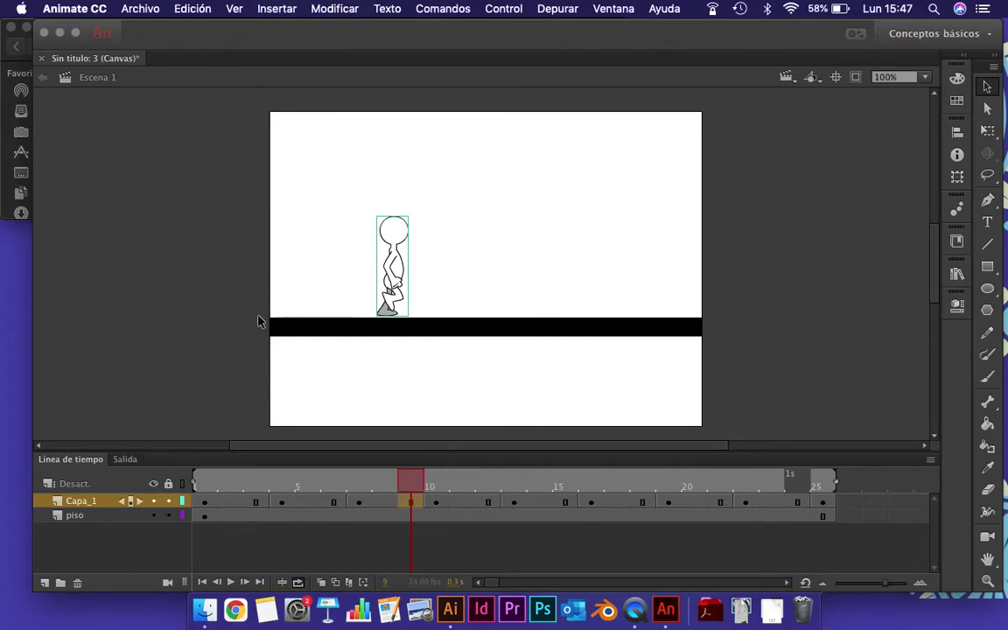
{"action": "left_click", "coordinate": [200, 192]}
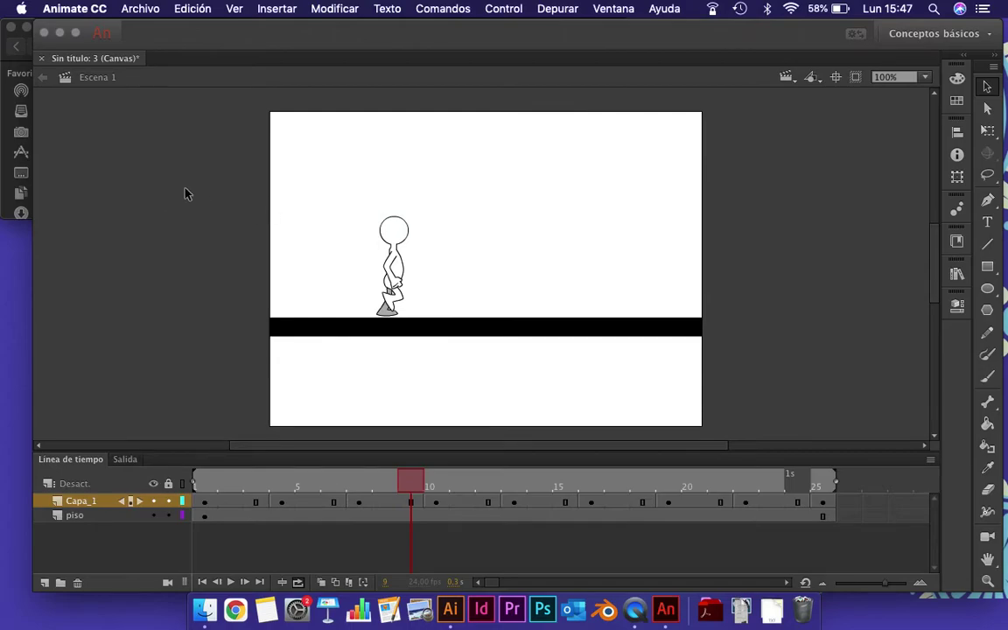
Delete the Capa_1 layer with the walk cycle, keeping the piso layer
{"action": "right_click", "coordinate": [69, 504]}
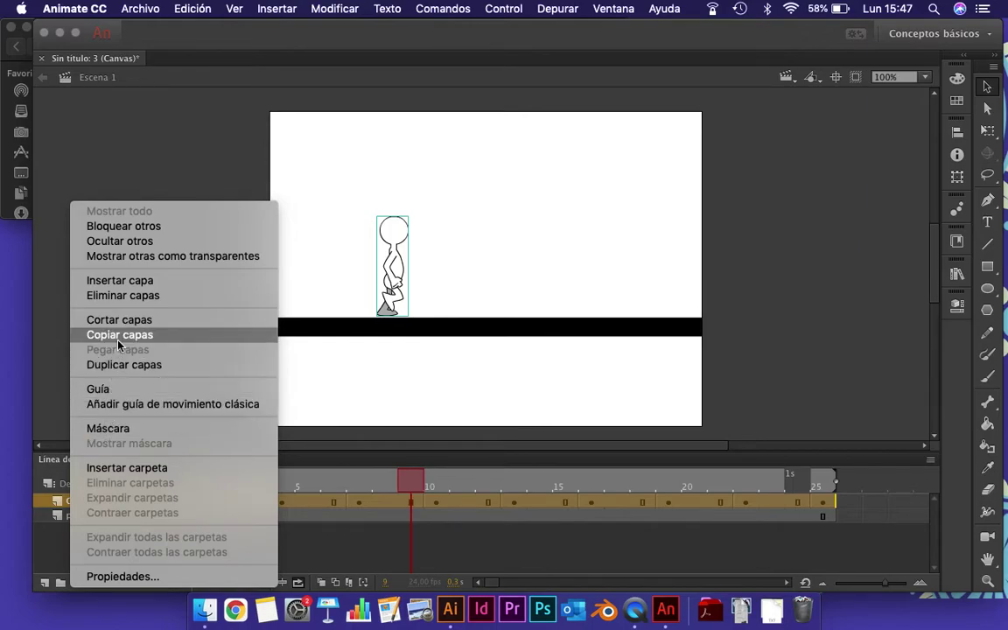
{"action": "left_click", "coordinate": [106, 295]}
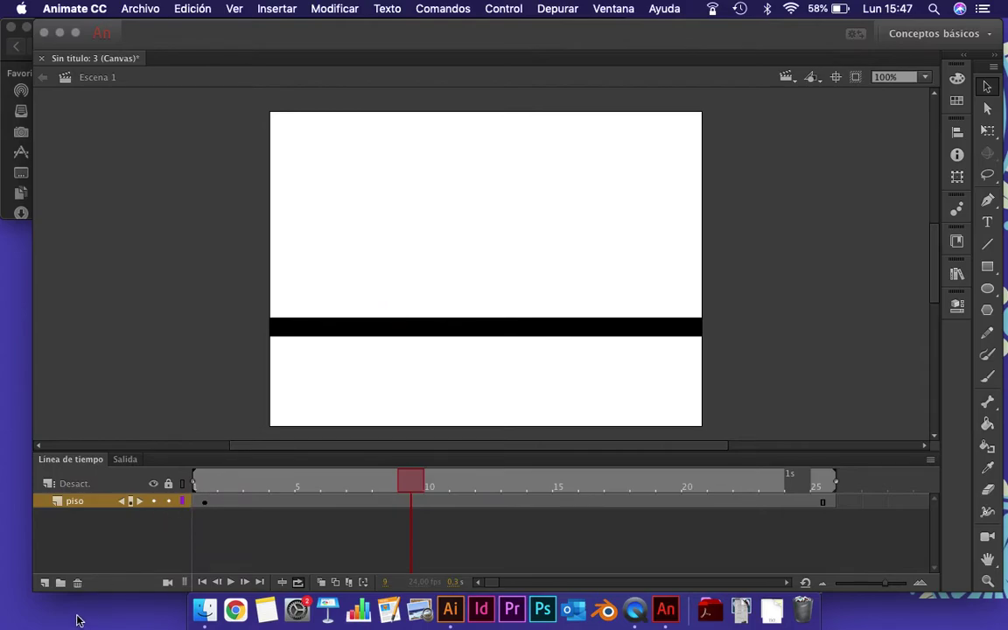
Import CaminataAnimate.ai from the Computación gráfica IV folder onto the stage, converting its layers to Animate layers
{"action": "left_click", "coordinate": [205, 610]}
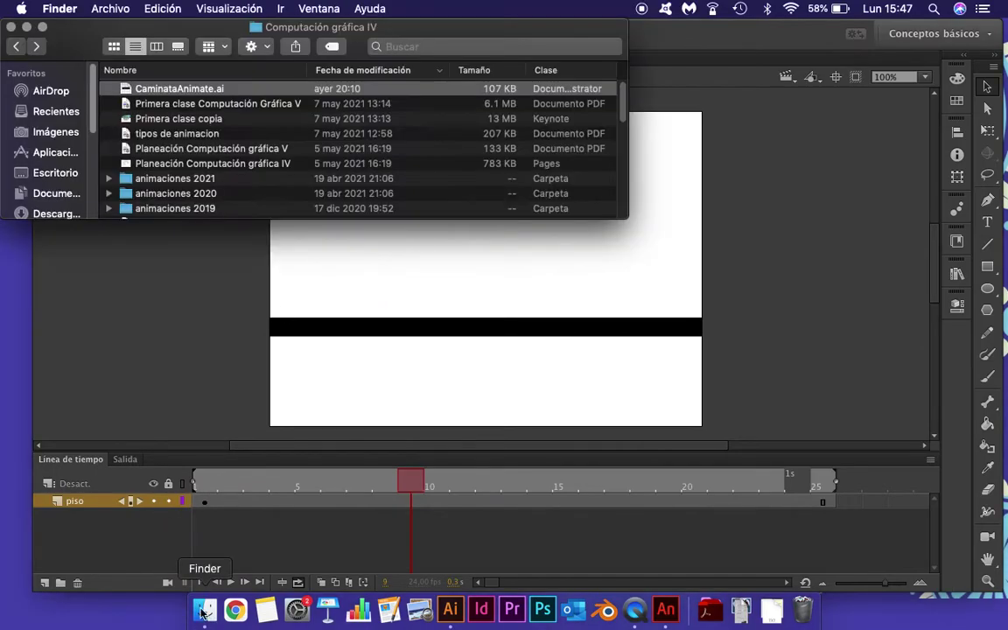
{"action": "left_click_drag", "start_coordinate": [186, 90], "coordinate": [477, 286]}
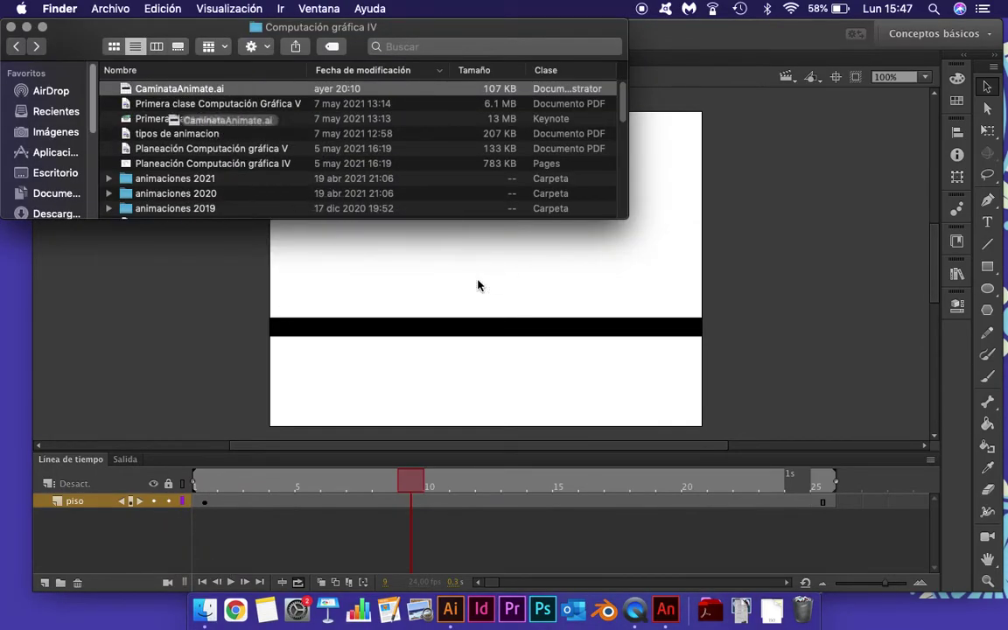
{"action": "left_click_drag", "start_coordinate": [193, 94], "coordinate": [359, 268]}
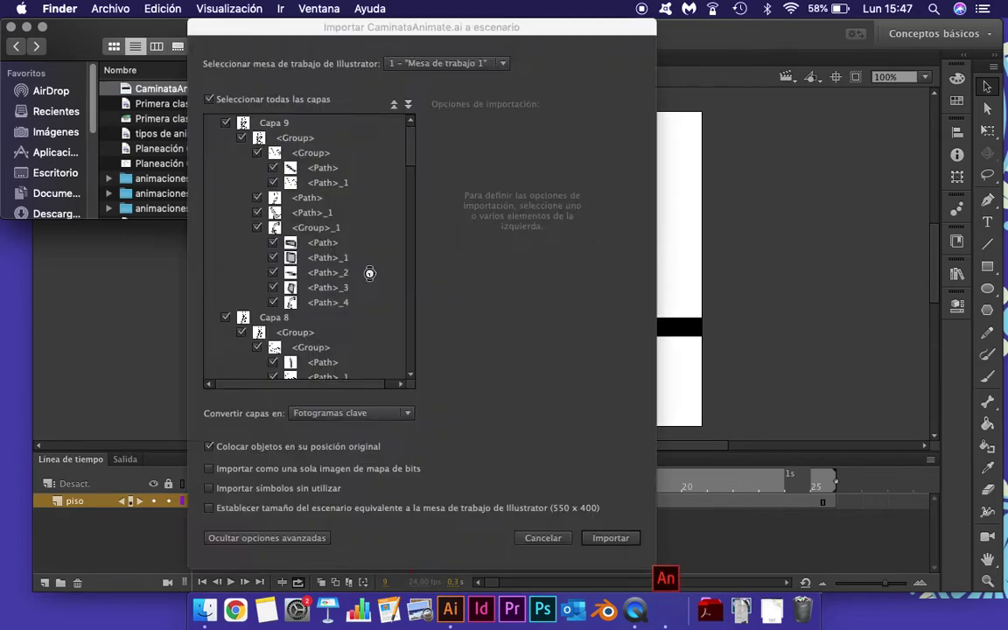
{"action": "left_click", "coordinate": [321, 414]}
{"action": "left_click", "coordinate": [331, 433]}
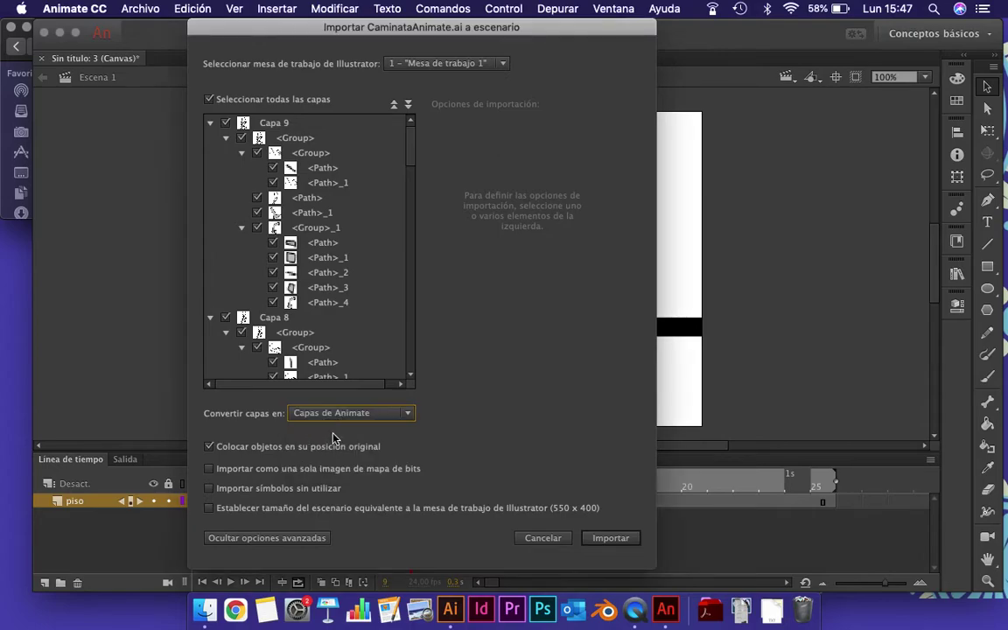
{"action": "left_click", "coordinate": [611, 539]}
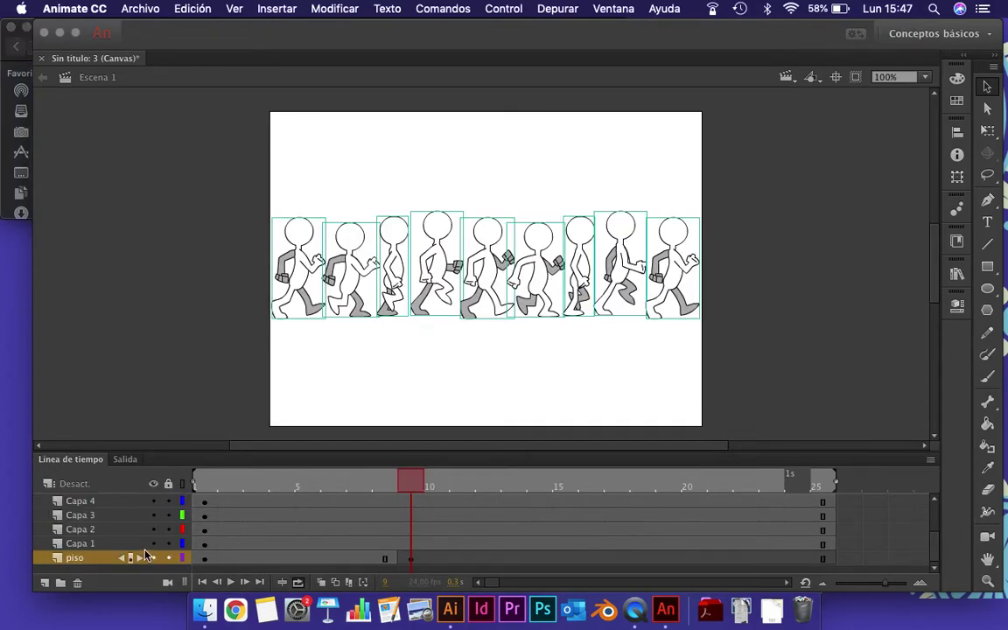
Examine the frame spans of Capa 1 to Capa 9 and the piso layer's keyframe at frame 9
{"action": "left_click", "coordinate": [288, 544]}
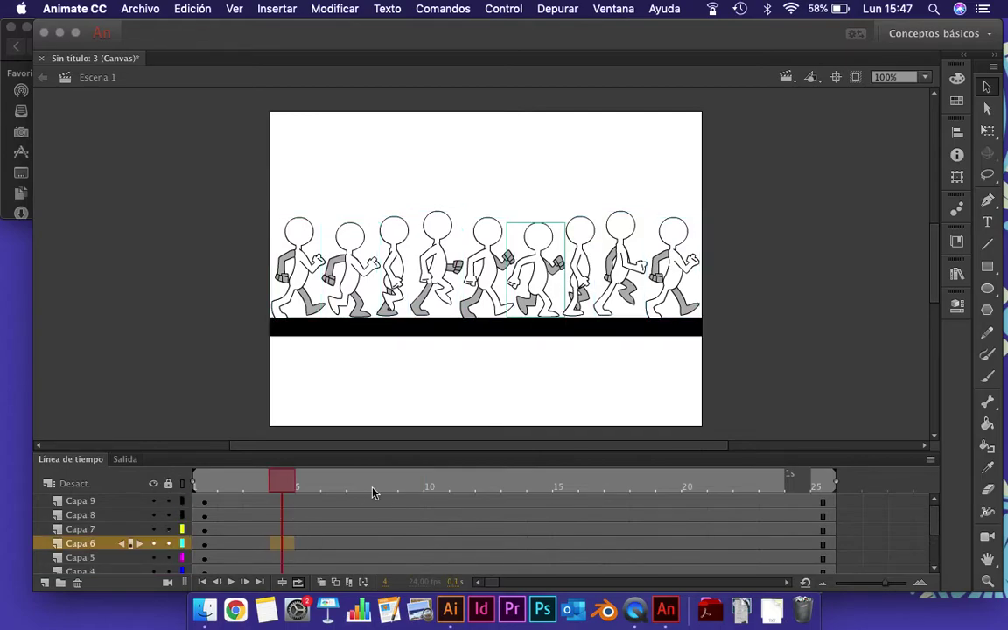
{"action": "left_click_drag", "start_coordinate": [277, 477], "coordinate": [615, 491]}
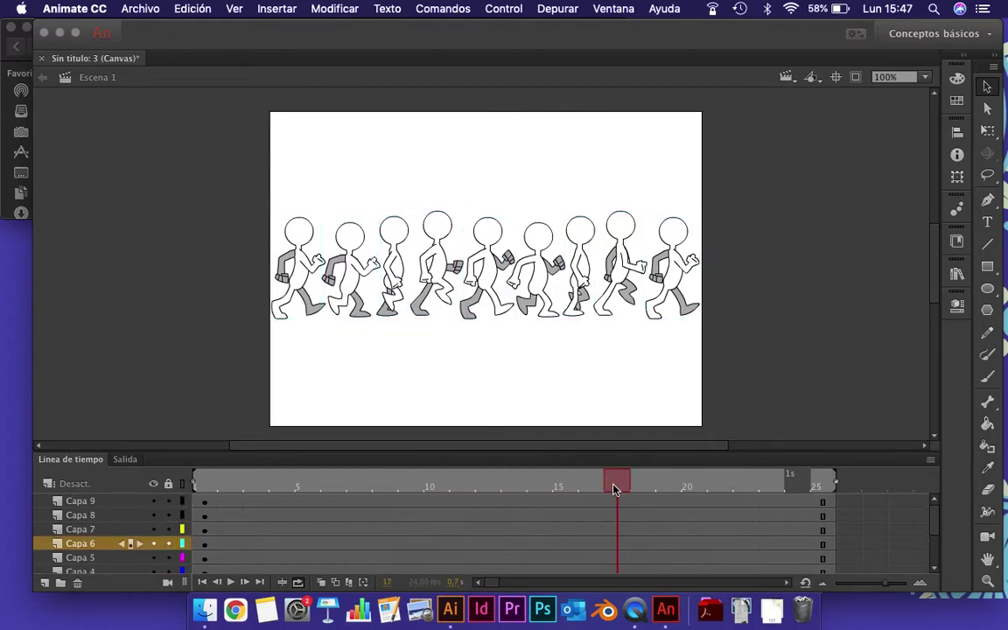
{"action": "scroll", "coordinate": [524, 553], "scroll_direction": "down", "scroll_amount": 3}
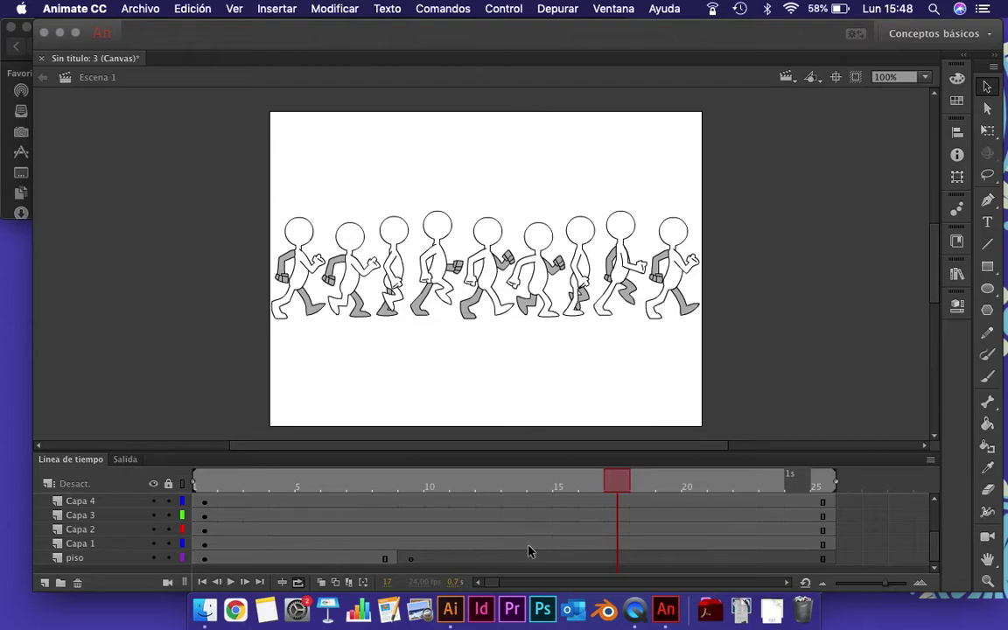
{"action": "left_click", "coordinate": [462, 559]}
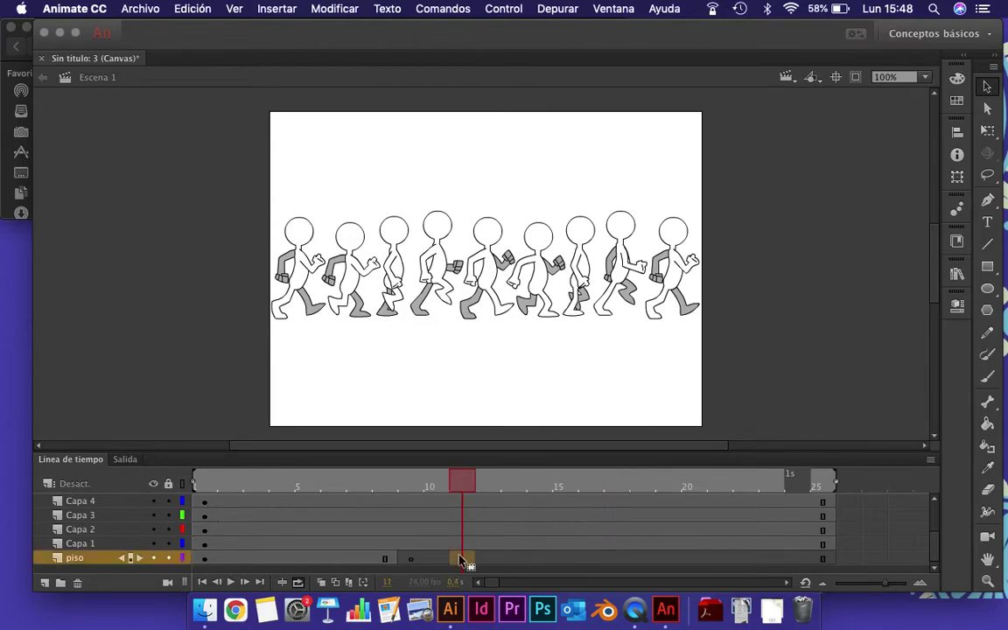
{"action": "left_click", "coordinate": [412, 560]}
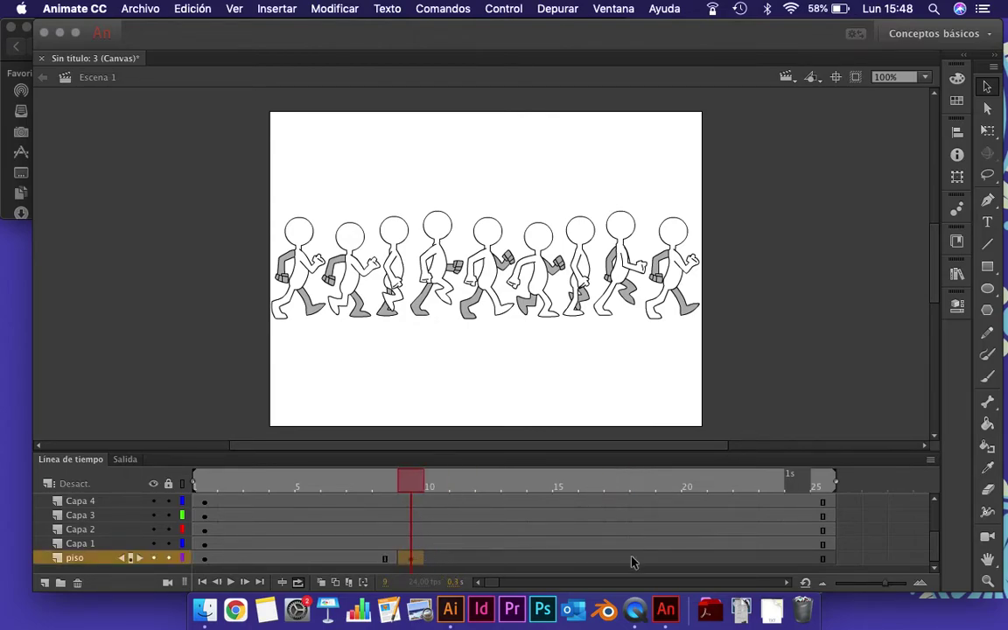
{"action": "left_click", "coordinate": [383, 558]}
{"action": "left_click", "coordinate": [828, 543]}
{"action": "scroll", "coordinate": [829, 538], "scroll_direction": "up", "scroll_amount": 2}
{"action": "scroll", "coordinate": [811, 525], "scroll_direction": "up", "scroll_amount": 1}
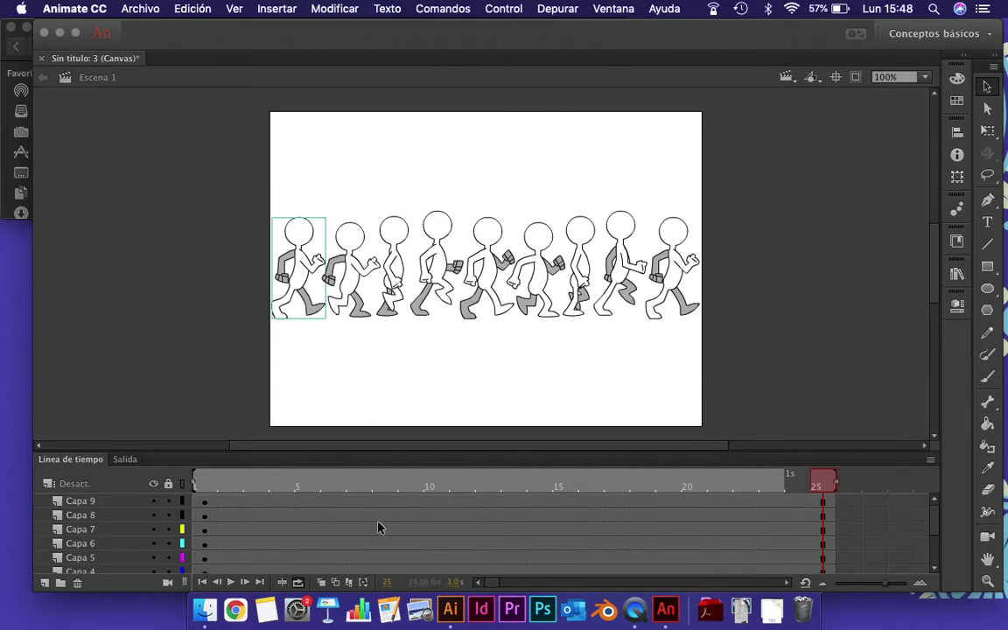
{"action": "scroll", "coordinate": [378, 528], "scroll_direction": "down", "scroll_amount": 5}
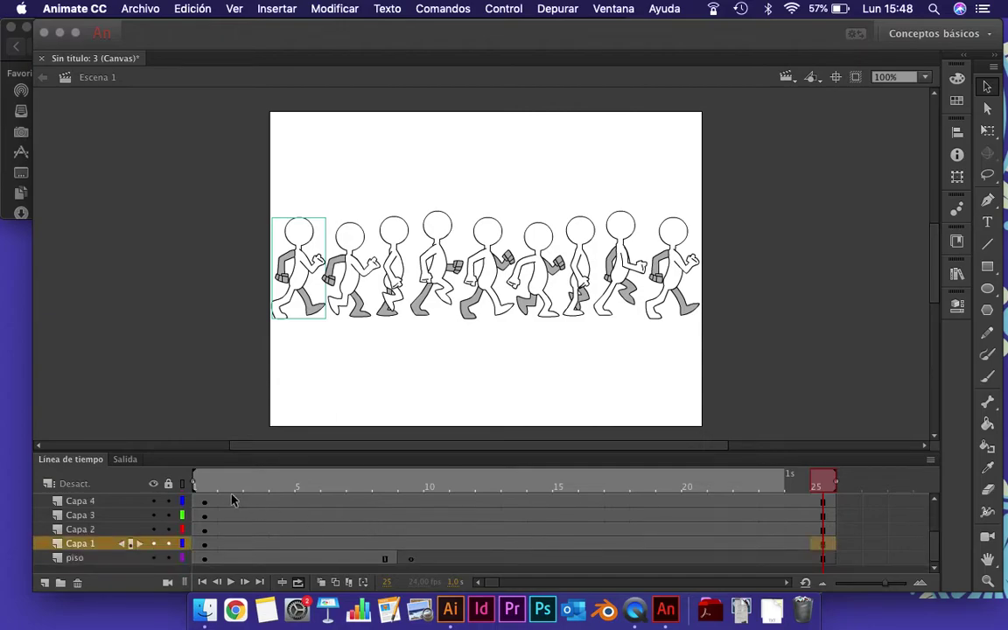
{"action": "scroll", "coordinate": [229, 500], "scroll_direction": "up", "scroll_amount": 3}
{"action": "scroll", "coordinate": [465, 515], "scroll_direction": "down", "scroll_amount": 3}
{"action": "key", "text": "super+shift+d"}
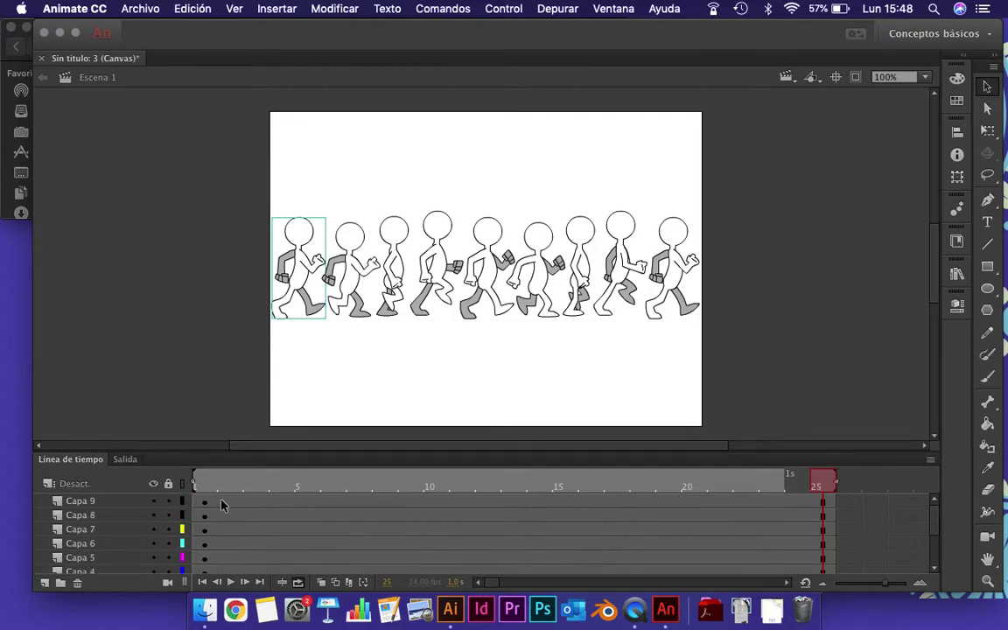
Remove frames 2 to 25 from Capa 9 through Capa 1, leaving the piso layer's frames alone
{"action": "left_click", "coordinate": [228, 506]}
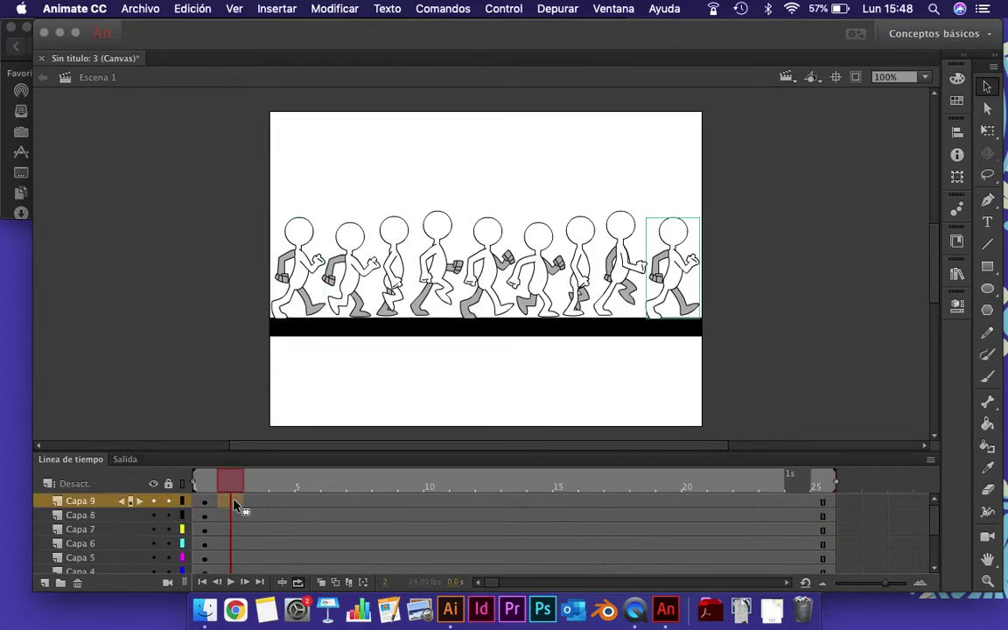
{"action": "key", "text": "super+shift+a"}
{"action": "scroll", "coordinate": [873, 566], "scroll_direction": "down", "scroll_amount": 2}
{"action": "left_click", "coordinate": [828, 558], "text": "shift"}
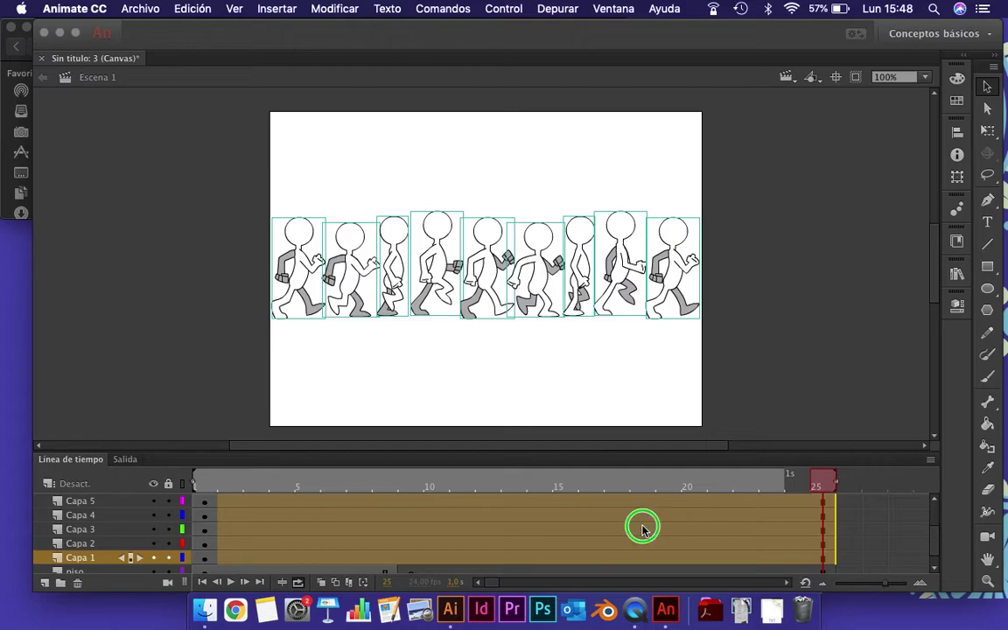
{"action": "right_click", "coordinate": [642, 528]}
{"action": "left_click", "coordinate": [707, 261]}
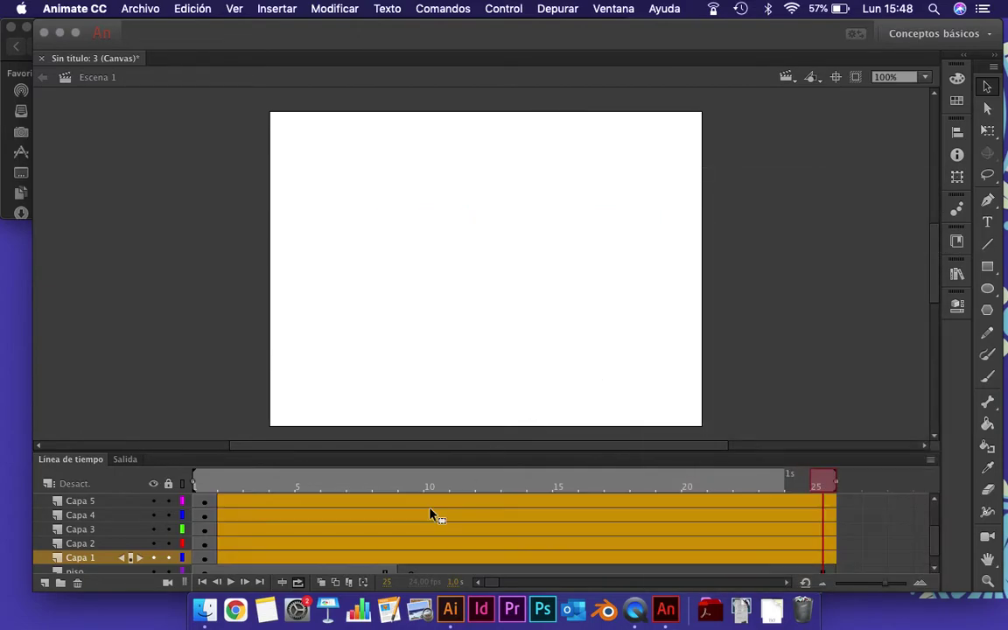
{"action": "left_click", "coordinate": [360, 543]}
{"action": "scroll", "coordinate": [369, 549], "scroll_direction": "up", "scroll_amount": 2}
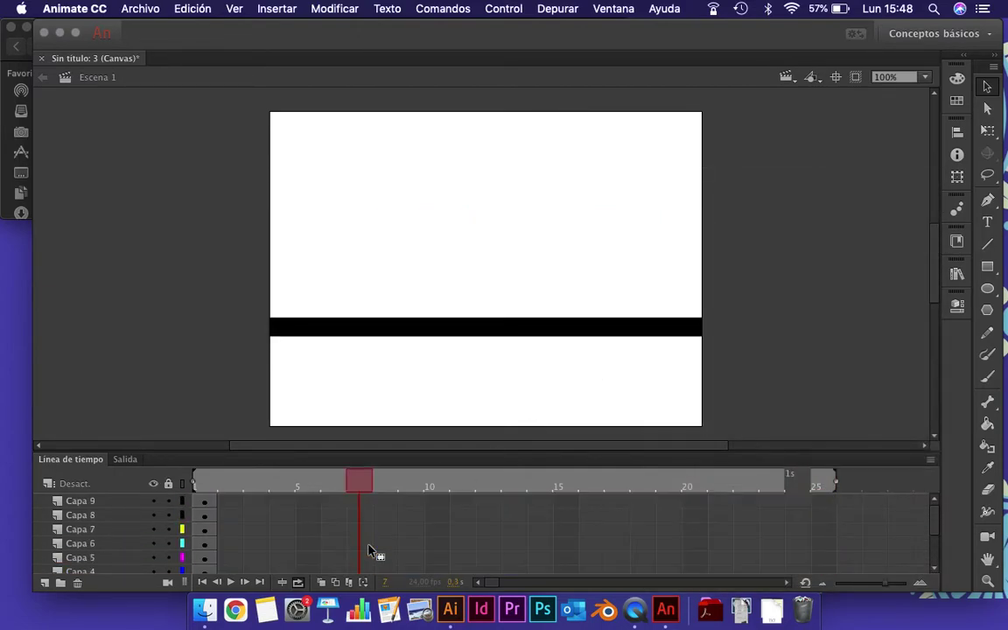
Move the starting keyframe of Capa 2 to frame 5 and that of Capa 3 to frame 9
{"action": "scroll", "coordinate": [183, 526], "scroll_direction": "down", "scroll_amount": 3}
{"action": "left_click", "coordinate": [184, 523]}
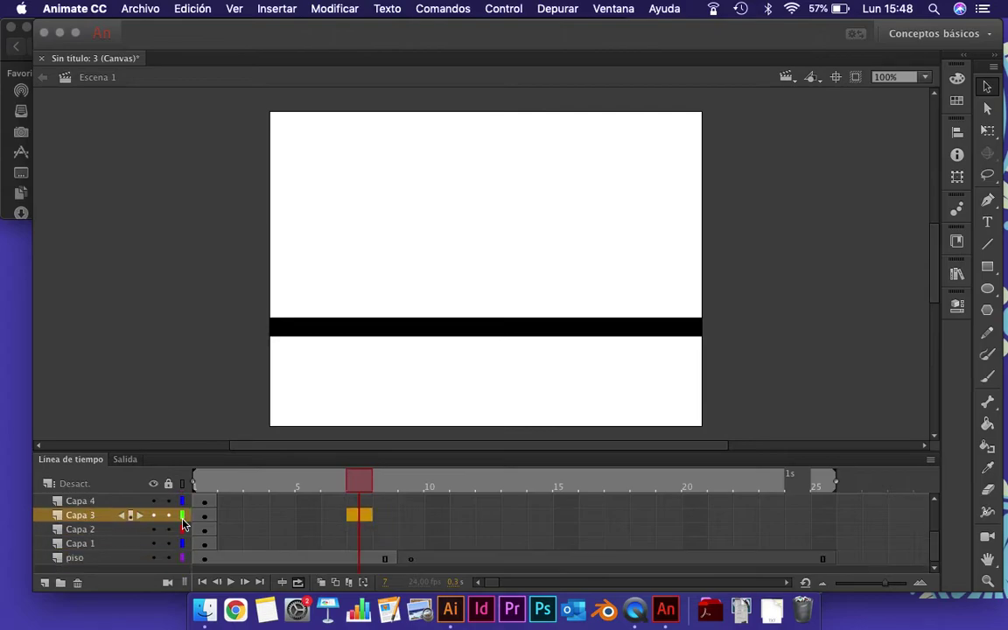
{"action": "left_click", "coordinate": [204, 515]}
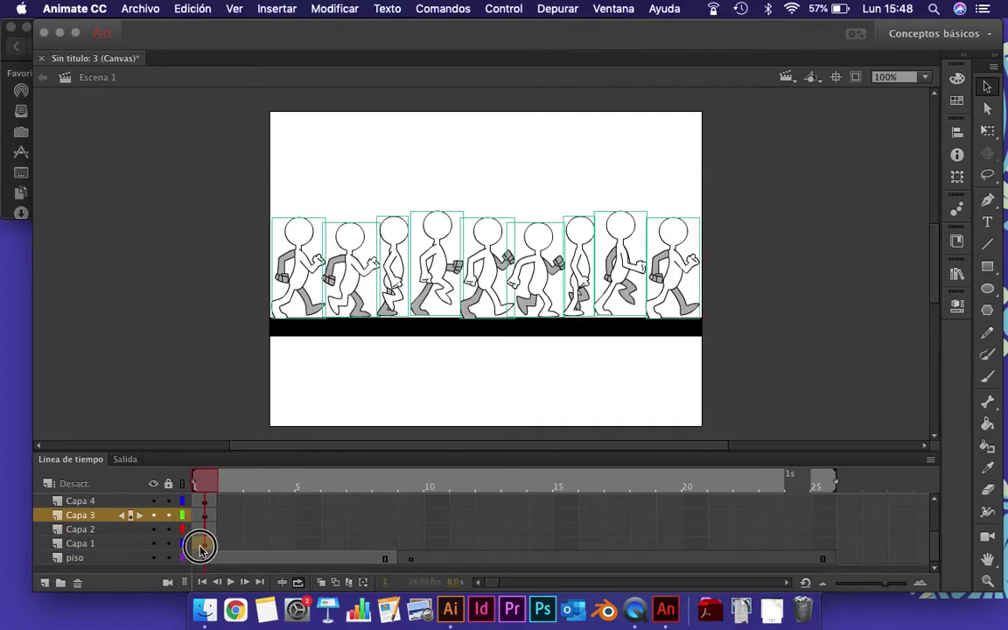
{"action": "left_click", "coordinate": [204, 544]}
{"action": "left_click", "coordinate": [204, 487]}
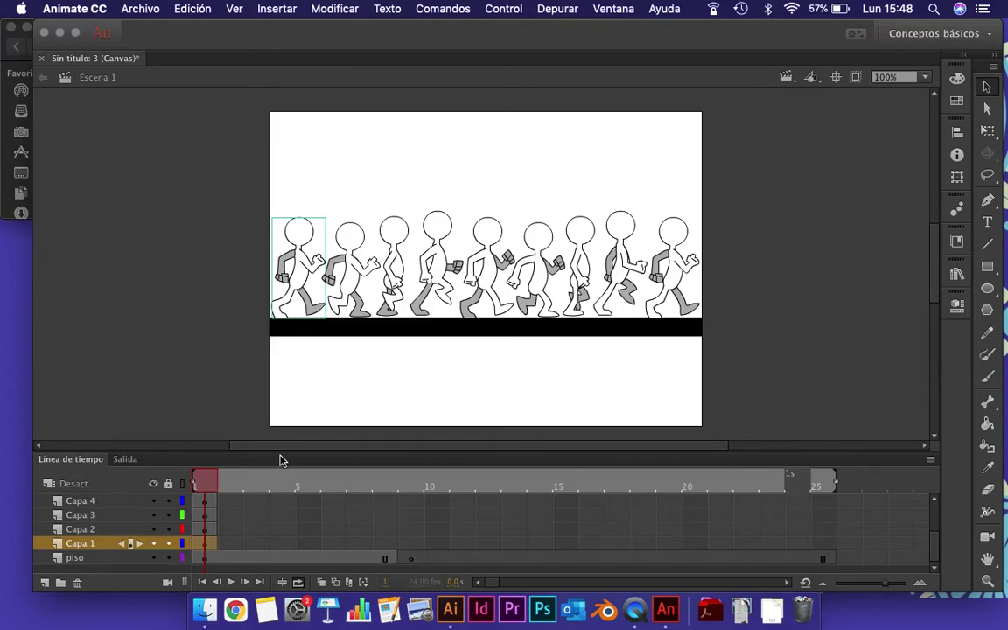
{"action": "left_click", "coordinate": [208, 529]}
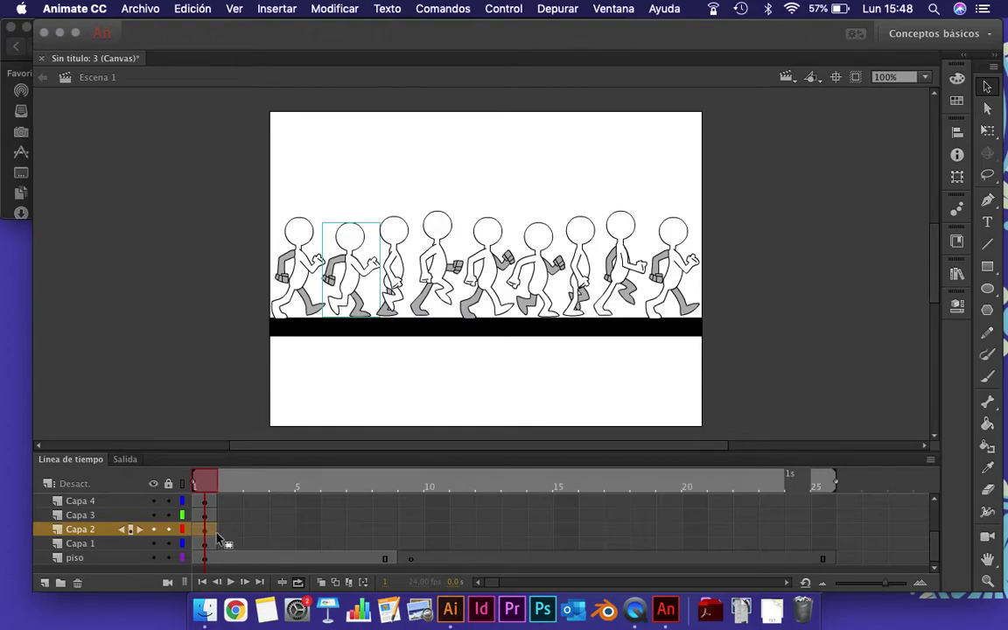
{"action": "left_click_drag", "start_coordinate": [213, 538], "coordinate": [409, 520]}
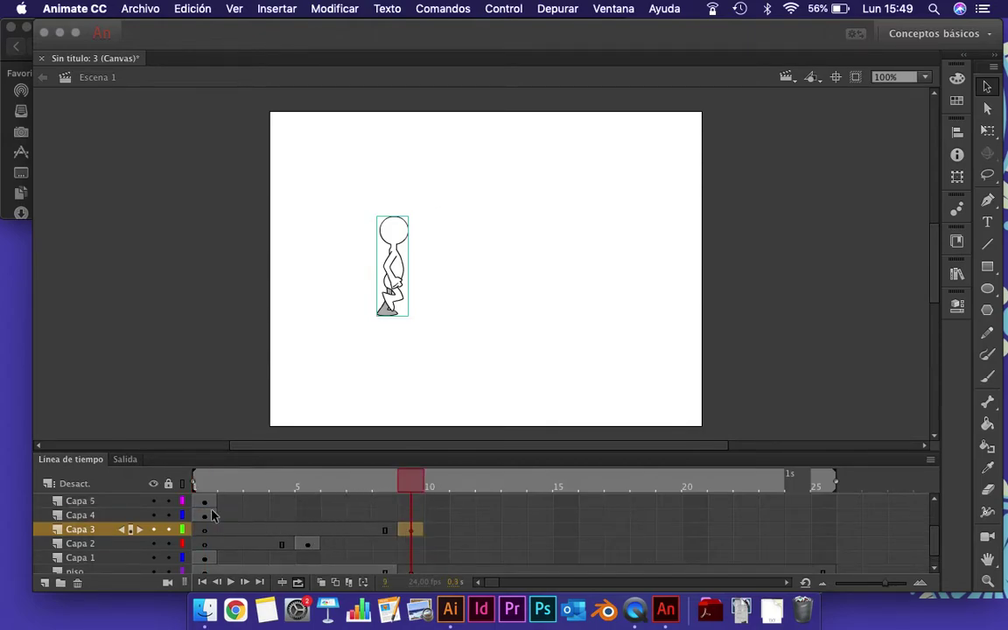
Move the starting keyframe of Capa 4 to frame 13 and that of Capa 5 to frame 17
{"action": "left_click", "coordinate": [207, 516]}
{"action": "left_click_drag", "start_coordinate": [213, 518], "coordinate": [462, 520]}
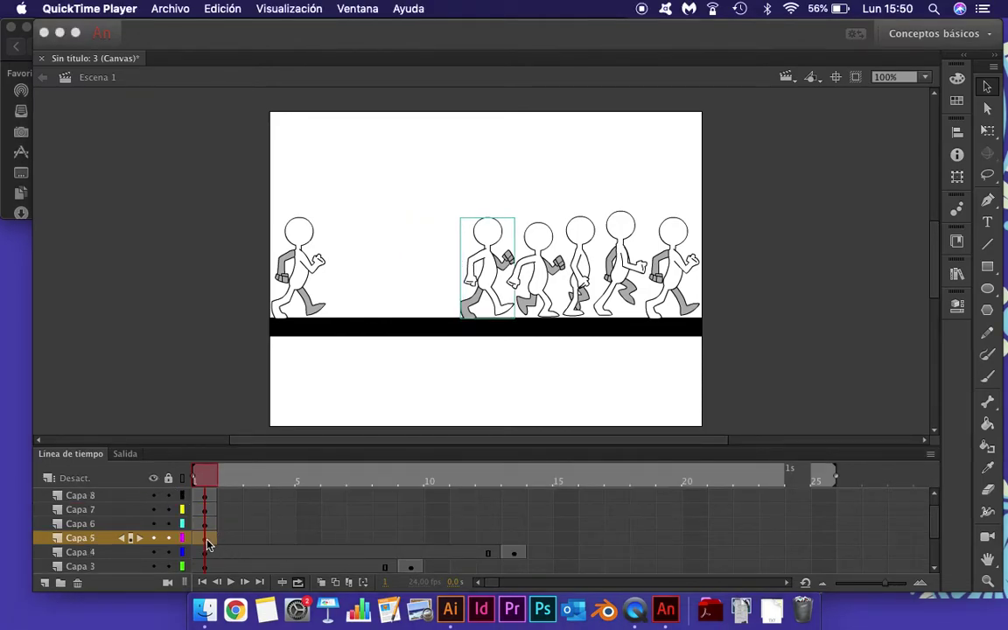
{"action": "left_click", "coordinate": [207, 545]}
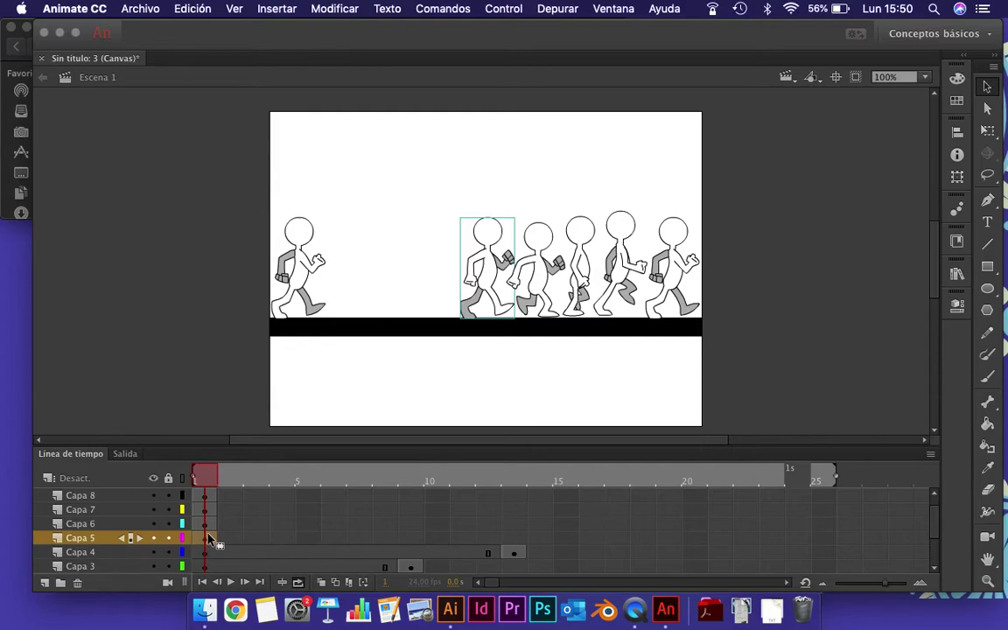
{"action": "left_click_drag", "start_coordinate": [208, 540], "coordinate": [616, 541]}
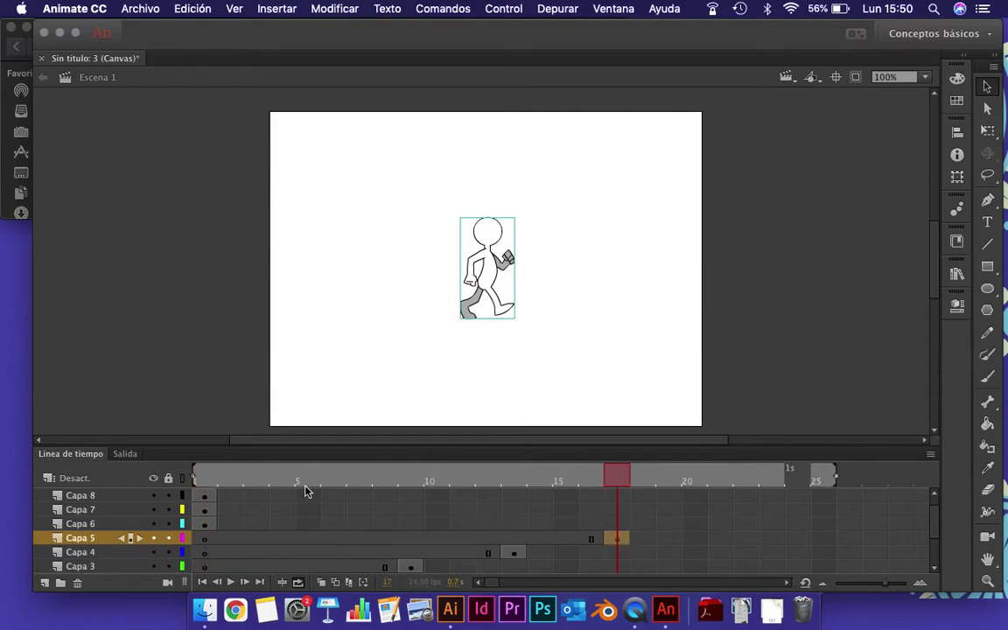
Move the starting keyframe of Capa 6 to frame 21
{"action": "left_click", "coordinate": [213, 525]}
{"action": "left_click_drag", "start_coordinate": [213, 526], "coordinate": [716, 532]}
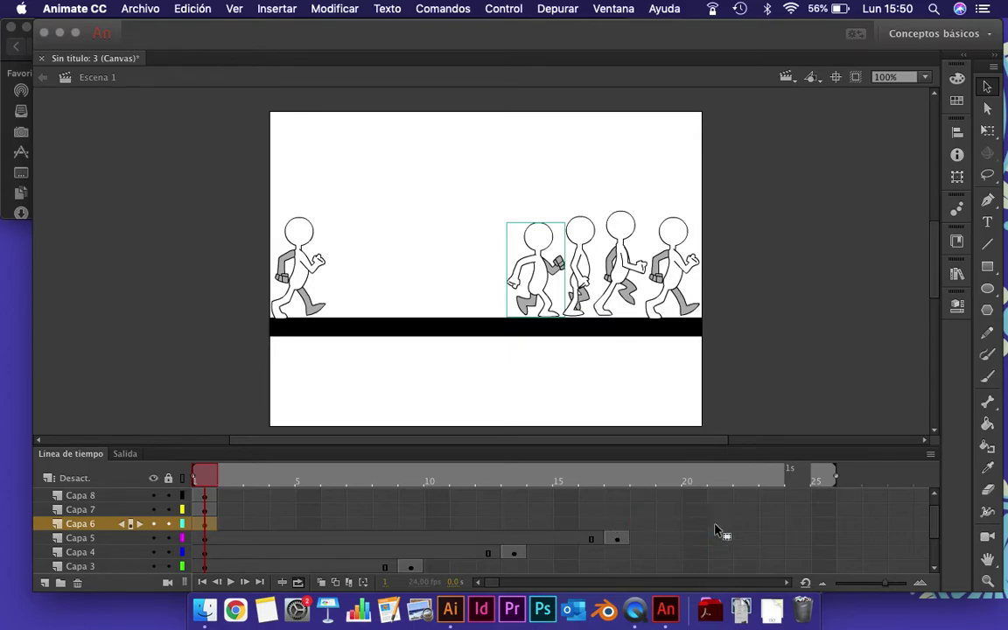
{"action": "left_click", "coordinate": [717, 532]}
{"action": "scroll", "coordinate": [464, 503], "scroll_direction": "up", "scroll_amount": 1}
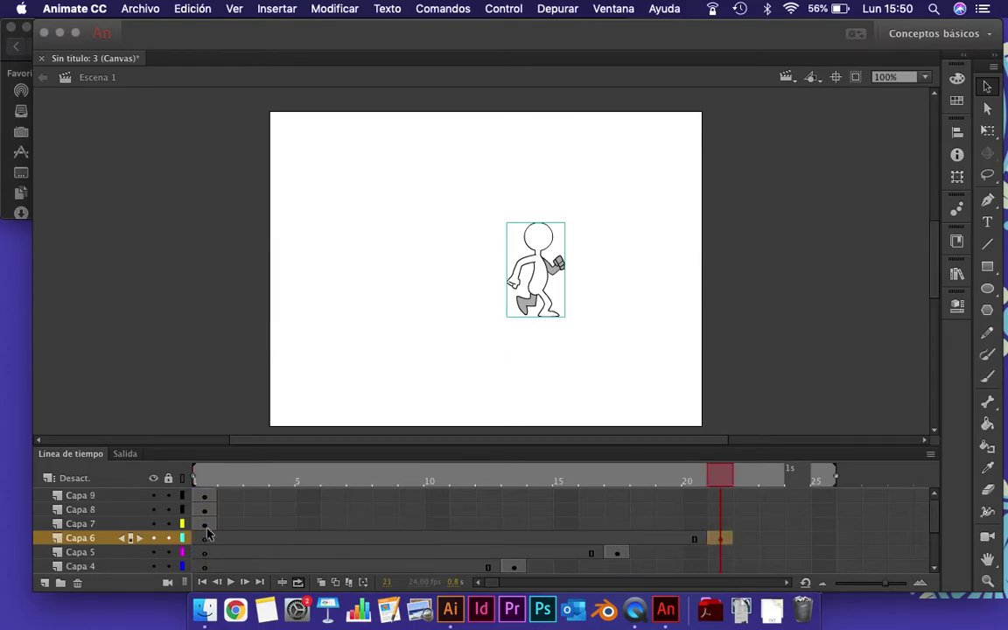
Enlarge the timeline to show all layers and move the starting keyframe of Capa 7 to frame 25
{"action": "left_click", "coordinate": [469, 379]}
{"action": "left_click_drag", "start_coordinate": [467, 443], "coordinate": [461, 334]}
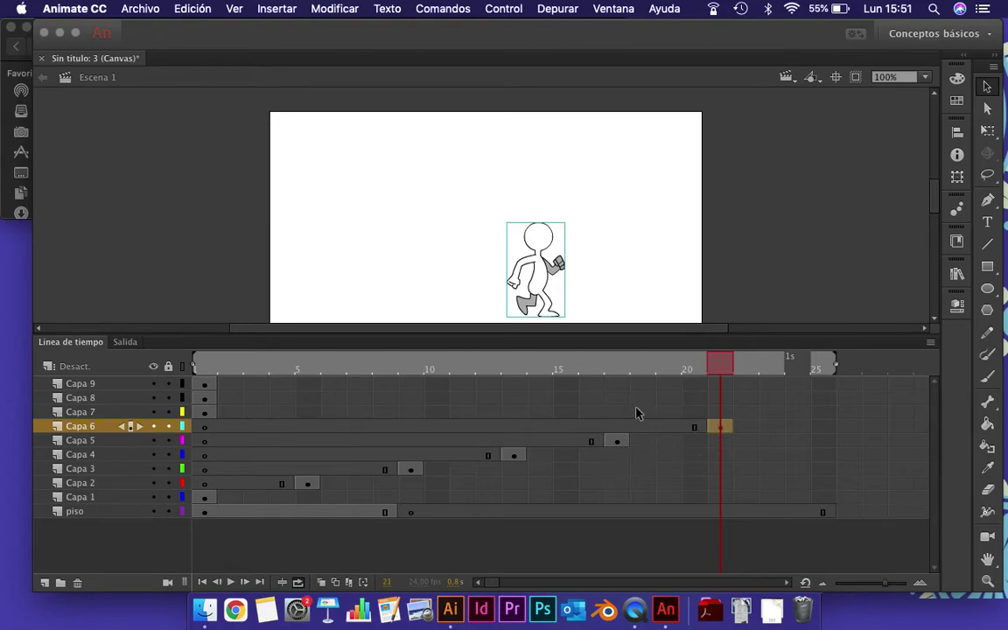
{"action": "left_click", "coordinate": [206, 409]}
{"action": "left_click", "coordinate": [208, 413]}
{"action": "left_click_drag", "start_coordinate": [208, 414], "coordinate": [816, 420]}
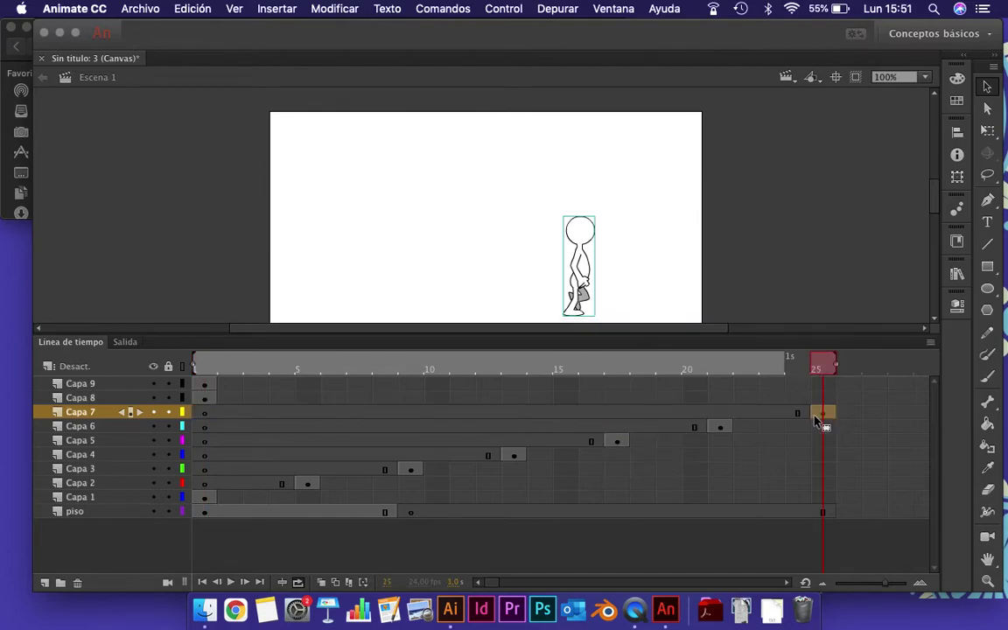
Move the starting keyframe of Capa 8 to frame 29 and that of Capa 9 to frame 33
{"action": "left_click", "coordinate": [205, 398]}
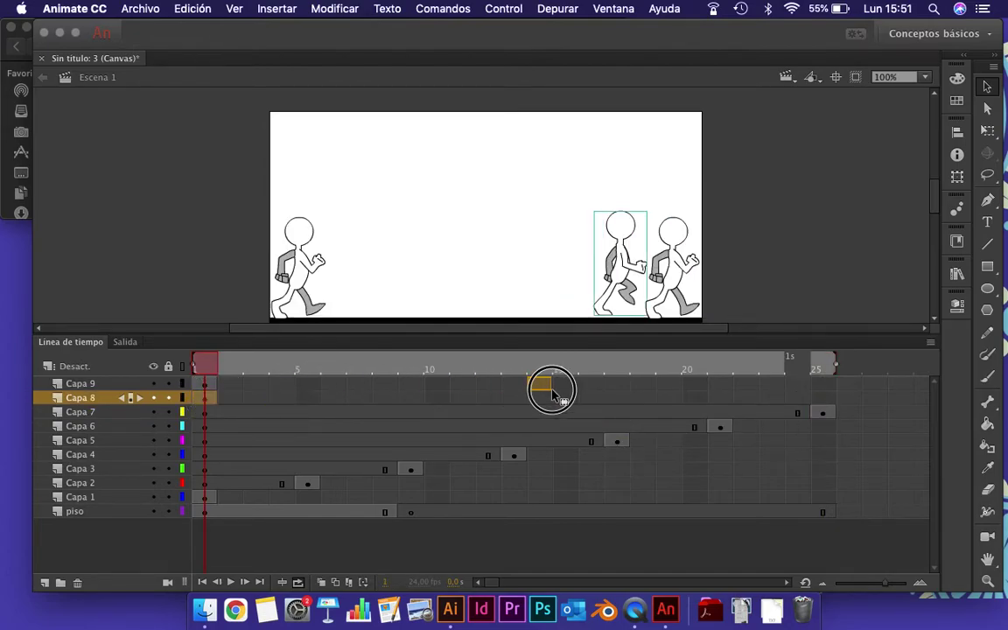
{"action": "left_click_drag", "start_coordinate": [902, 458], "coordinate": [625, 449]}
{"action": "key", "text": "XF86MonBrightnessUp"}
{"action": "left_click_drag", "start_coordinate": [885, 583], "coordinate": [860, 584]}
{"action": "scroll", "coordinate": [671, 525], "scroll_direction": "left", "scroll_amount": 5}
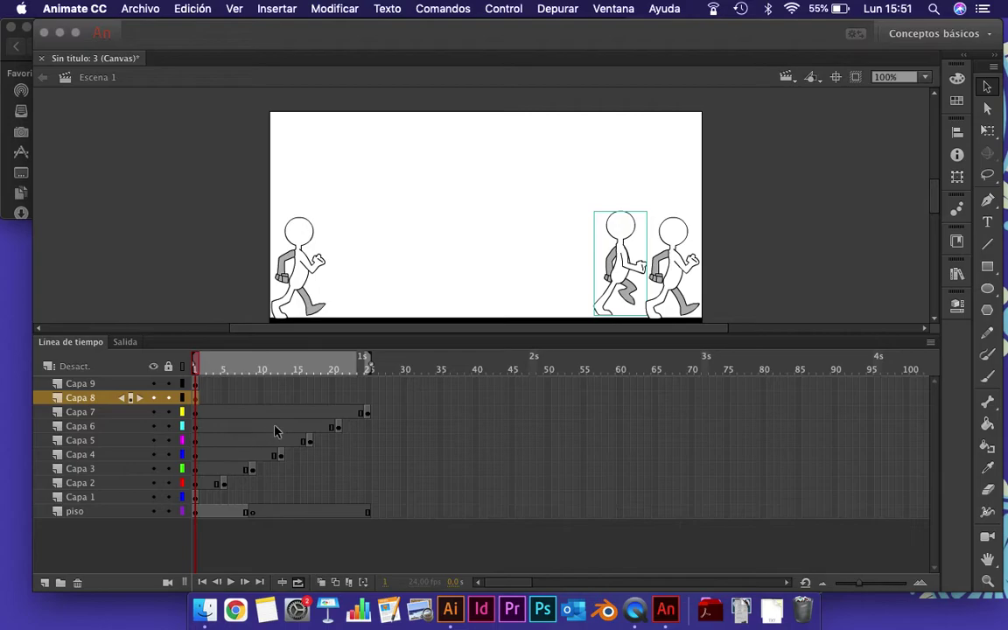
{"action": "left_click_drag", "start_coordinate": [859, 588], "coordinate": [886, 584]}
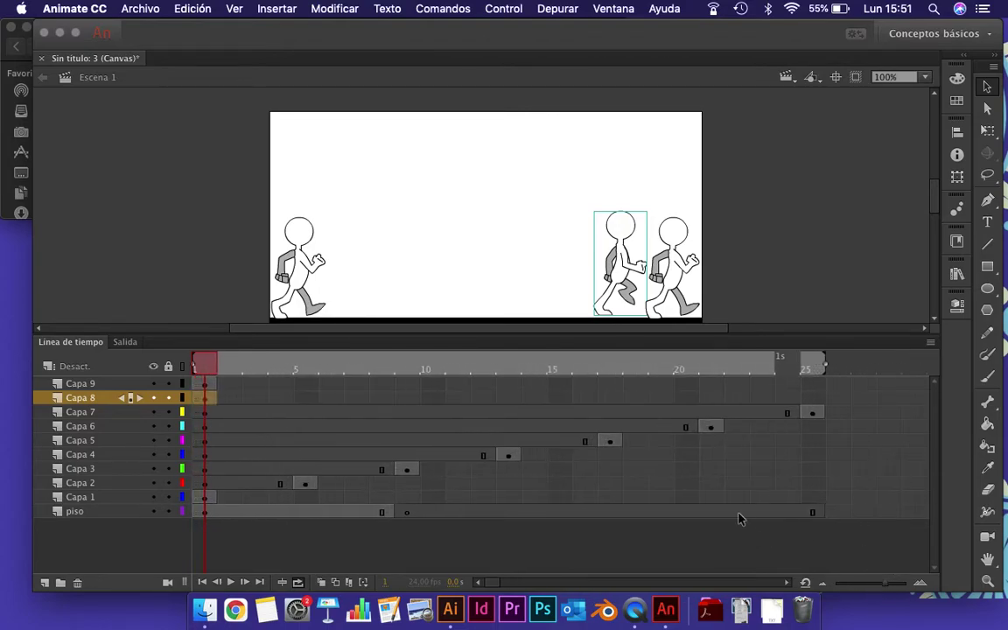
{"action": "left_click_drag", "start_coordinate": [215, 399], "coordinate": [914, 402]}
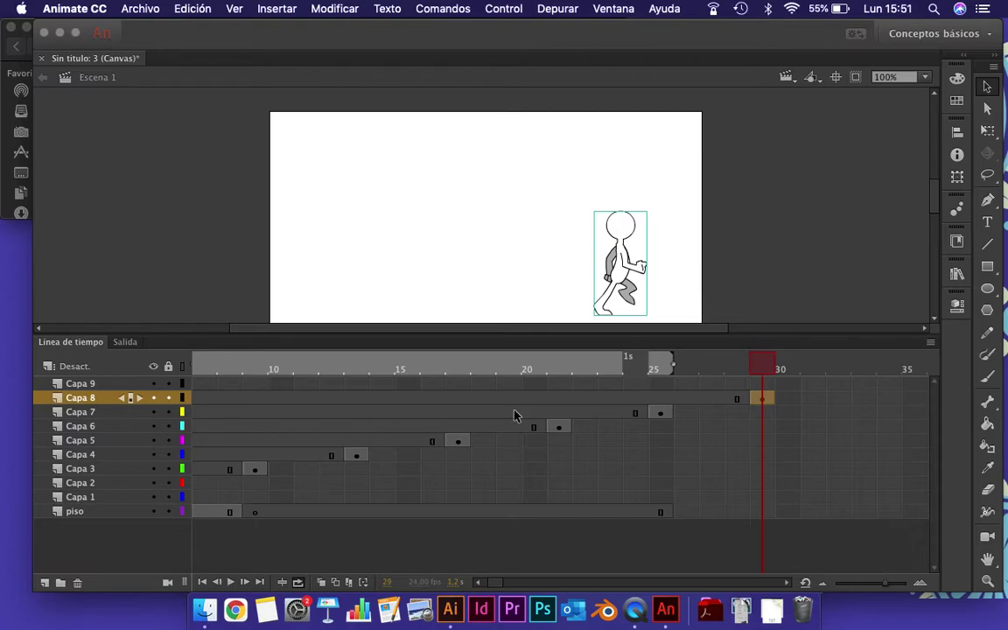
{"action": "left_click_drag", "start_coordinate": [209, 388], "coordinate": [888, 385]}
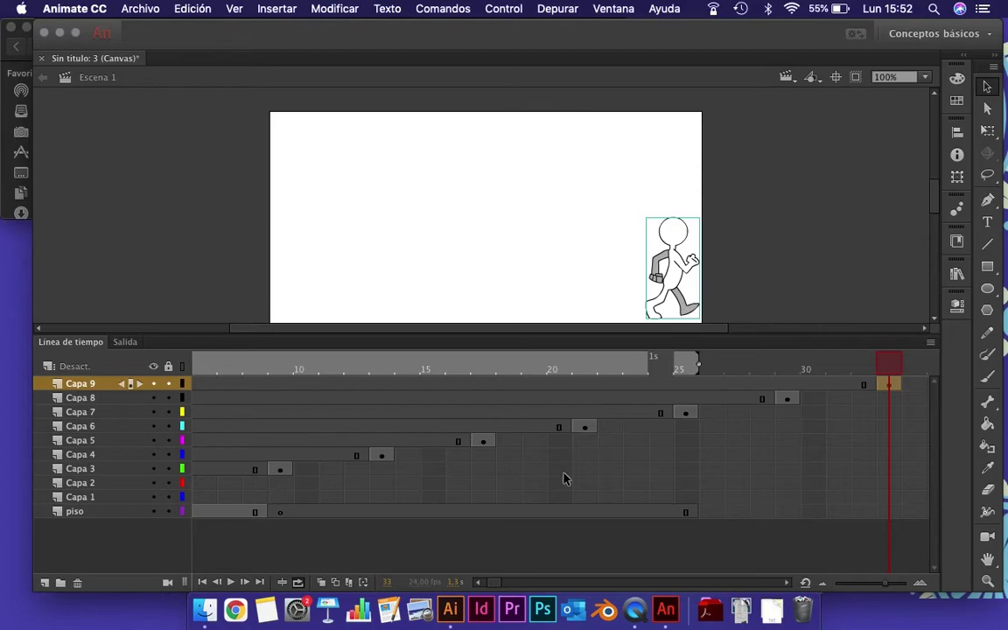
{"action": "scroll", "coordinate": [565, 478], "scroll_direction": "left", "scroll_amount": 5}
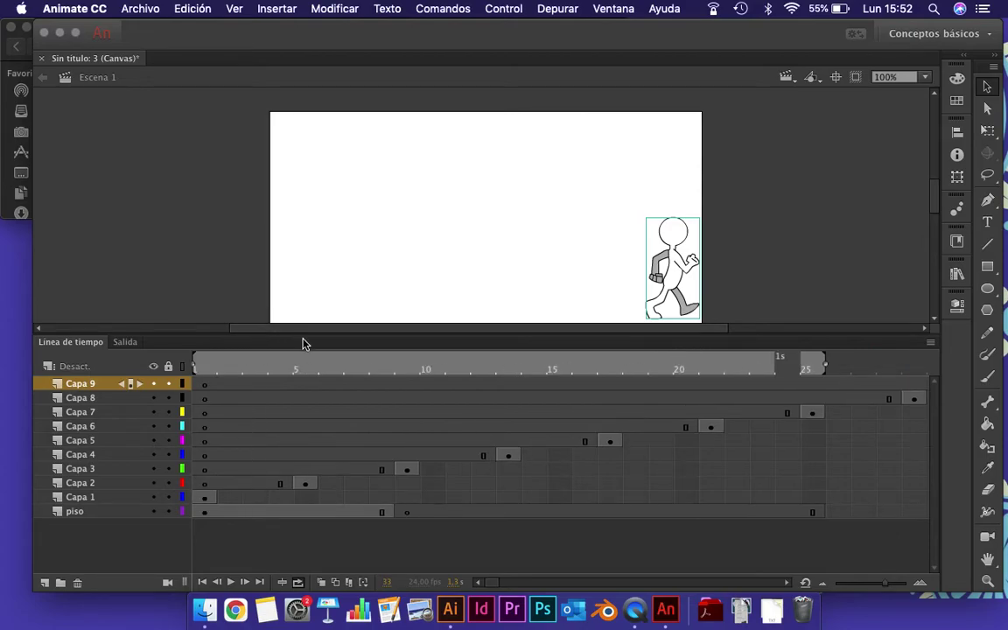
Play the walk animation from the first frame, stop it, and return the playhead to frame 1
{"action": "left_click", "coordinate": [204, 583]}
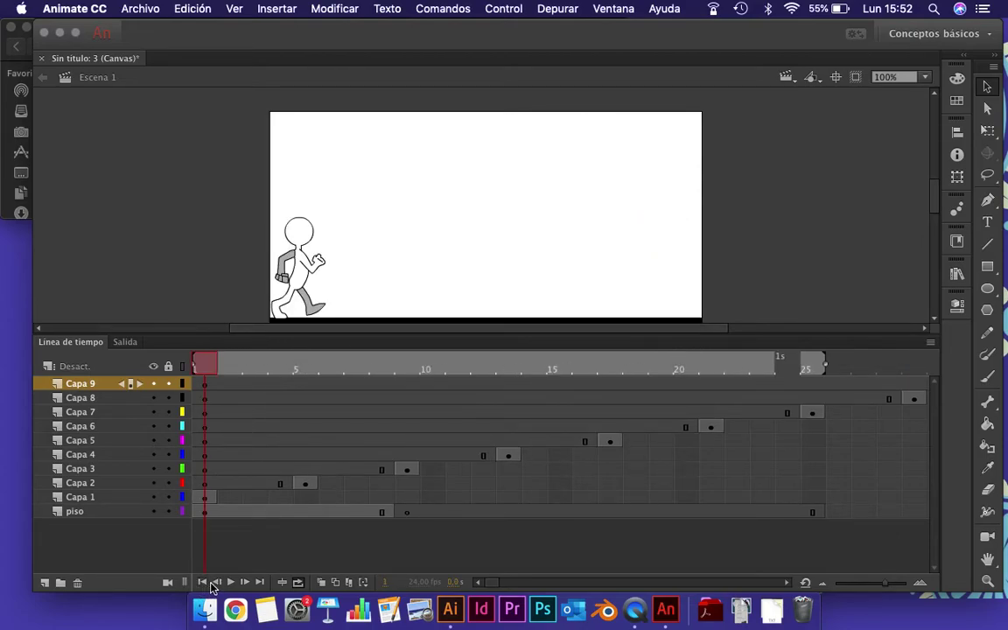
{"action": "left_click", "coordinate": [230, 583]}
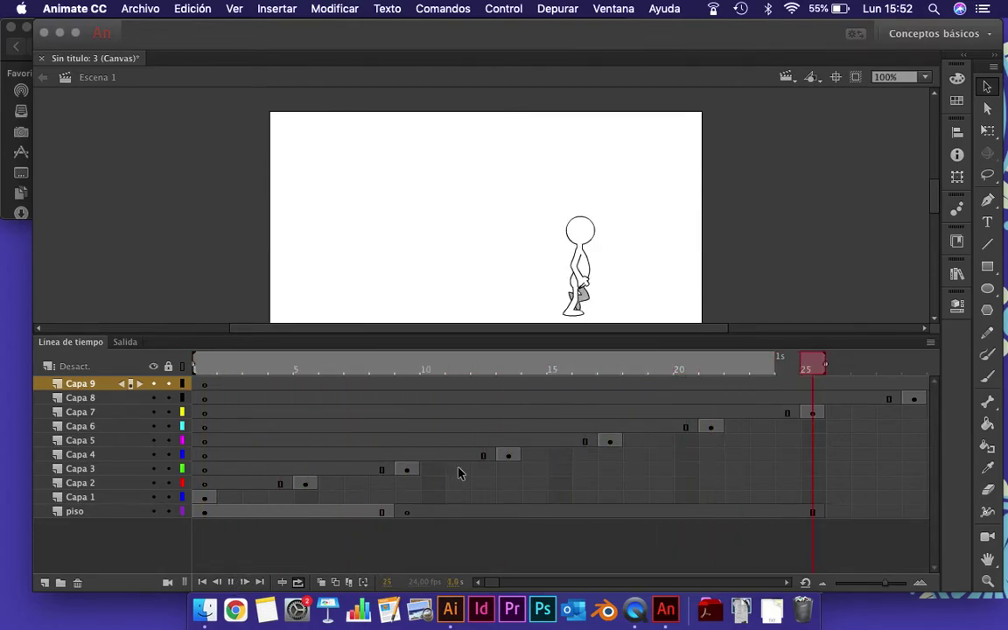
{"action": "left_click", "coordinate": [230, 582]}
{"action": "left_click_drag", "start_coordinate": [267, 366], "coordinate": [201, 366]}
Extend the Capa 1 pose through frame 4 and check the changeover to the Capa 2 pose at frame 5
{"action": "left_click", "coordinate": [206, 498]}
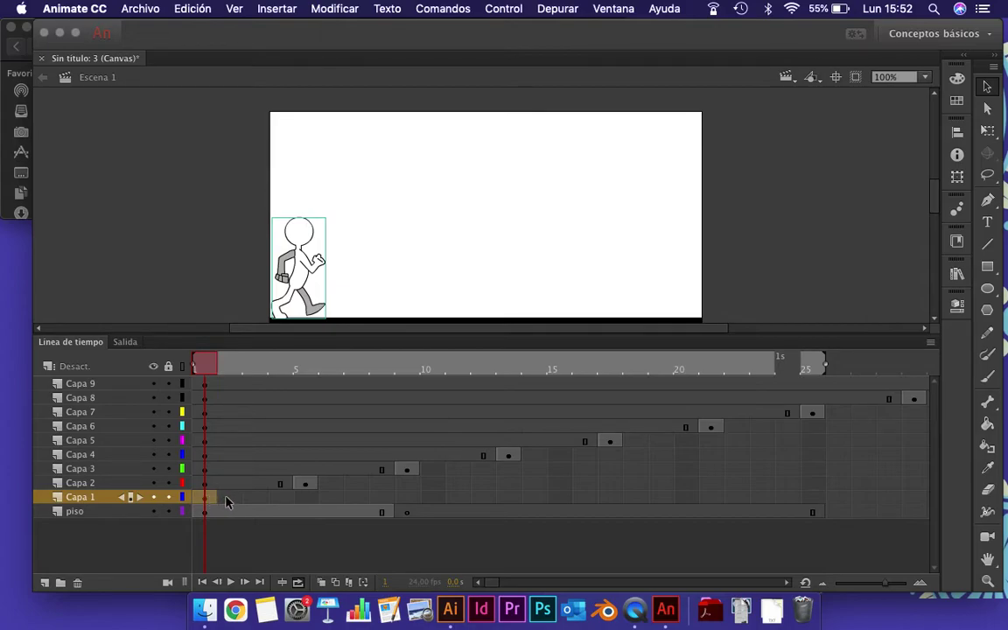
{"action": "left_click", "coordinate": [280, 497]}
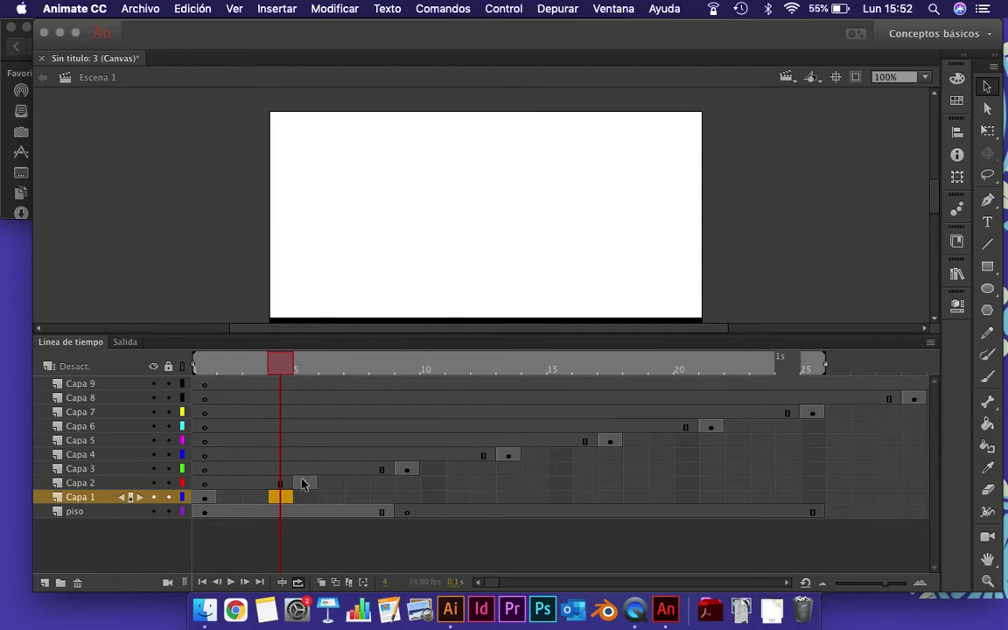
{"action": "left_click", "coordinate": [305, 486]}
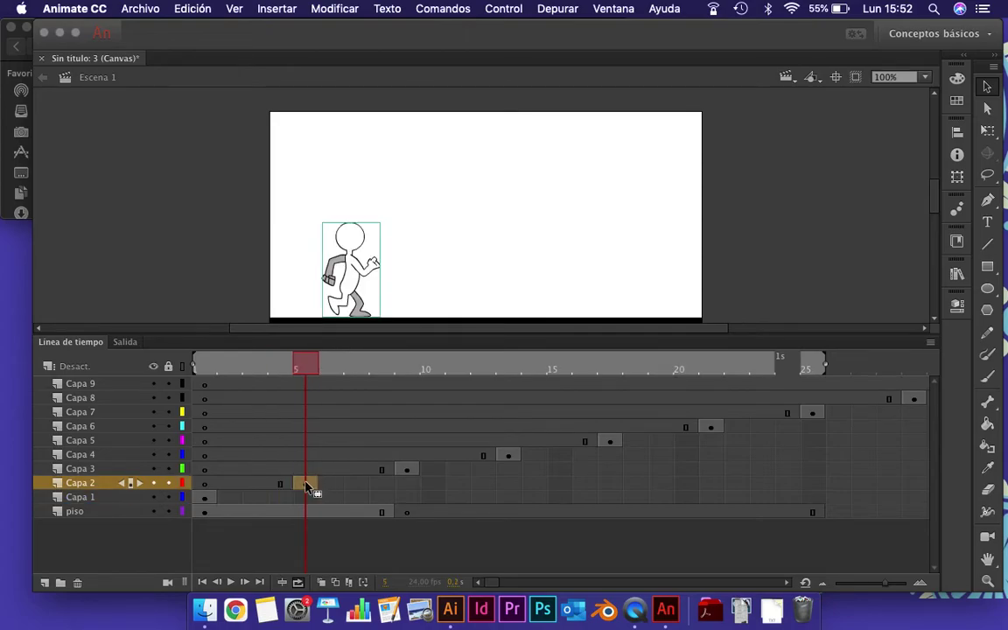
{"action": "left_click", "coordinate": [261, 487]}
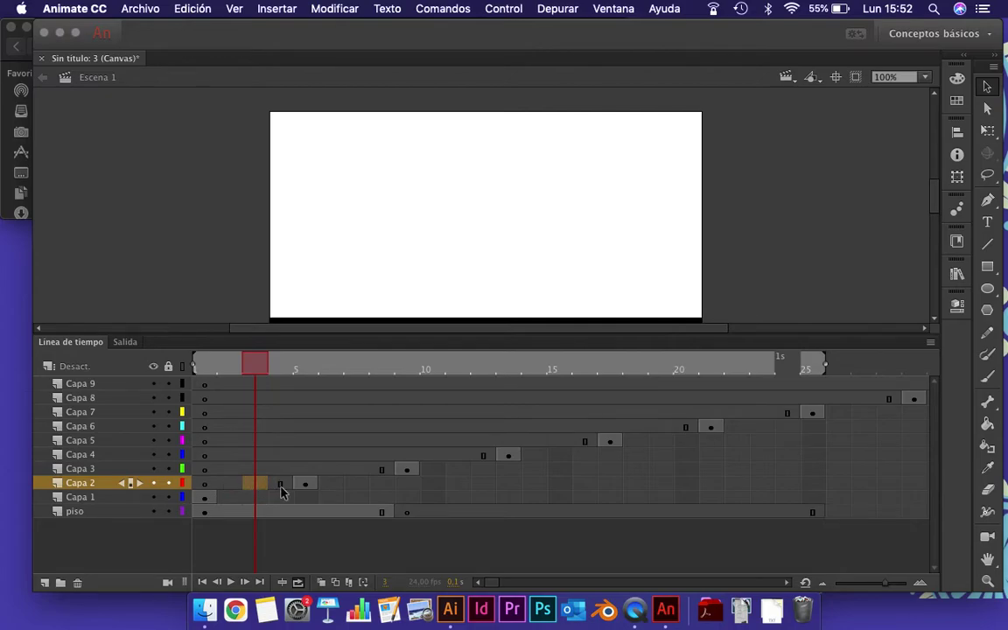
{"action": "left_click", "coordinate": [205, 497]}
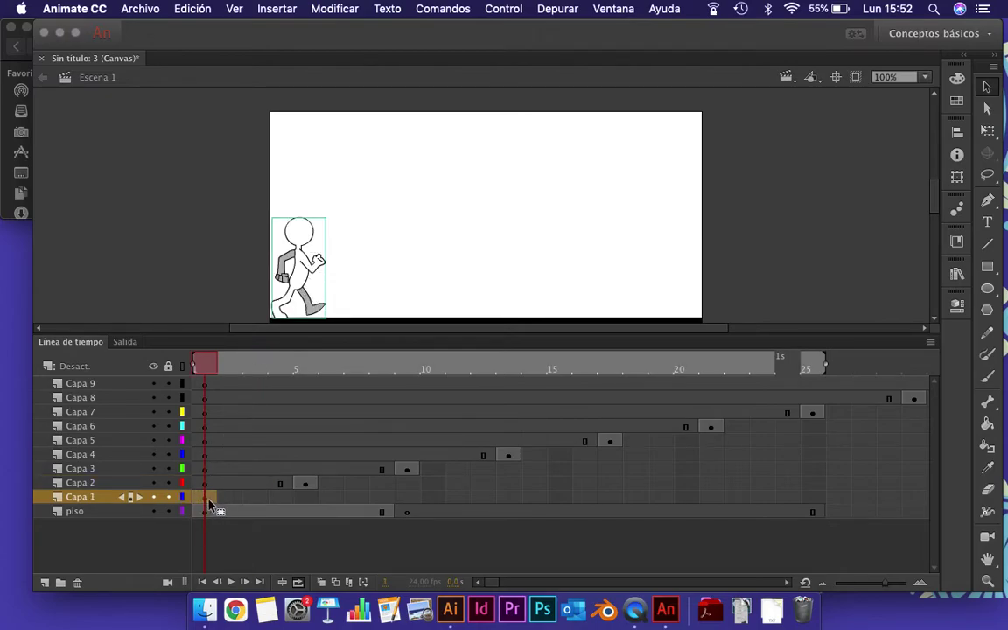
{"action": "left_click", "coordinate": [284, 498]}
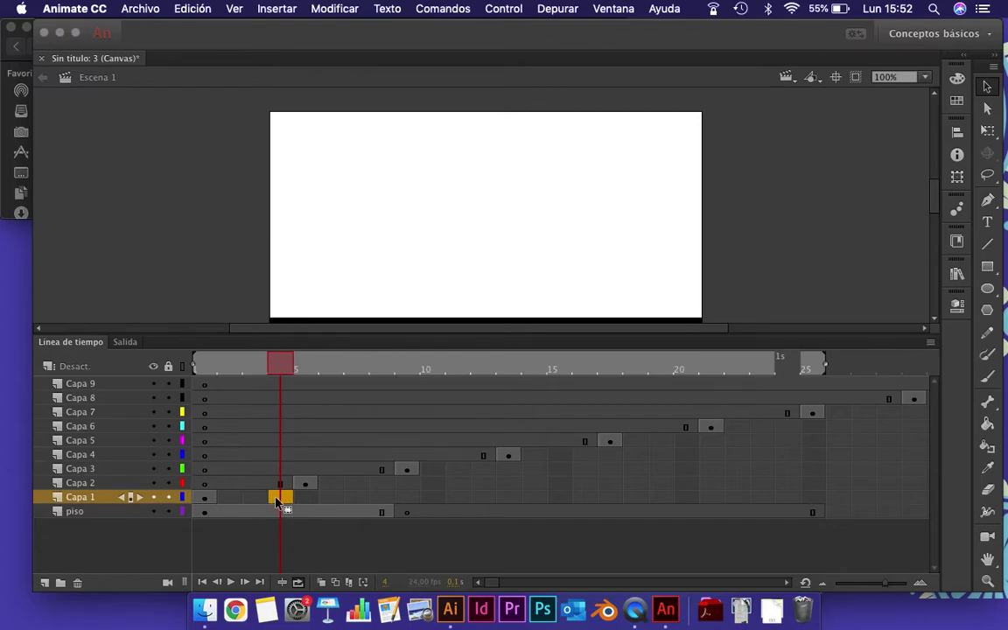
{"action": "left_click_drag", "start_coordinate": [277, 502], "coordinate": [279, 501]}
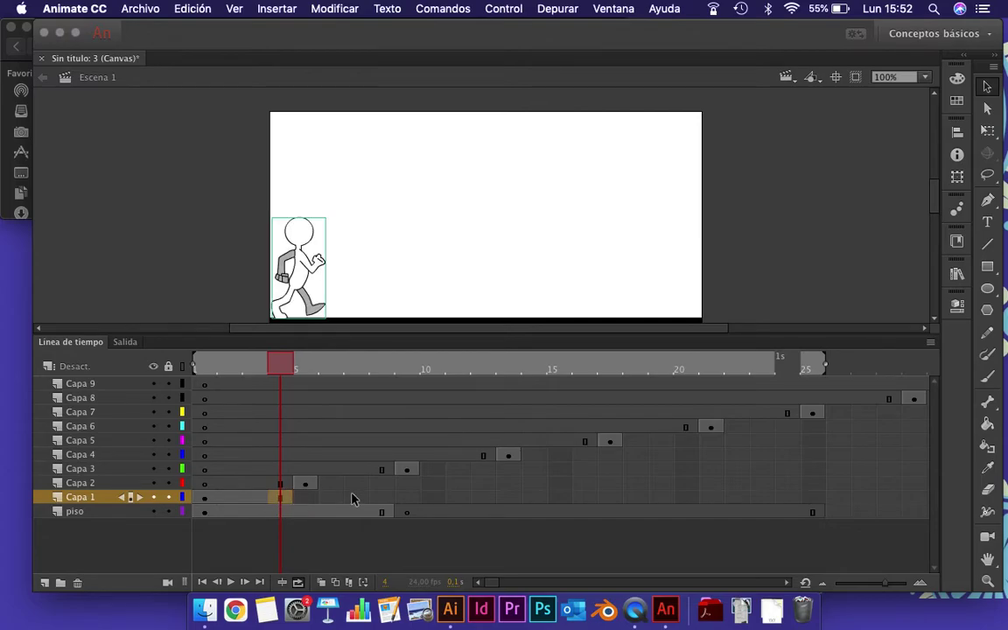
{"action": "left_click_drag", "start_coordinate": [276, 350], "coordinate": [302, 374]}
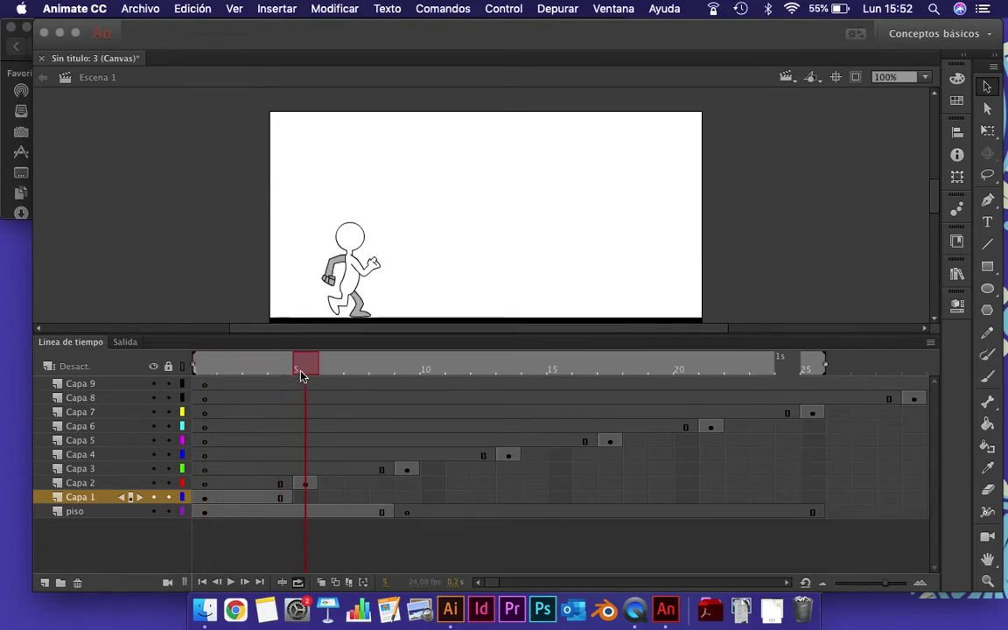
Extend the Capa 2 pose through frame 8 and the Capa 3 pose through frame 12
{"action": "left_click", "coordinate": [387, 484]}
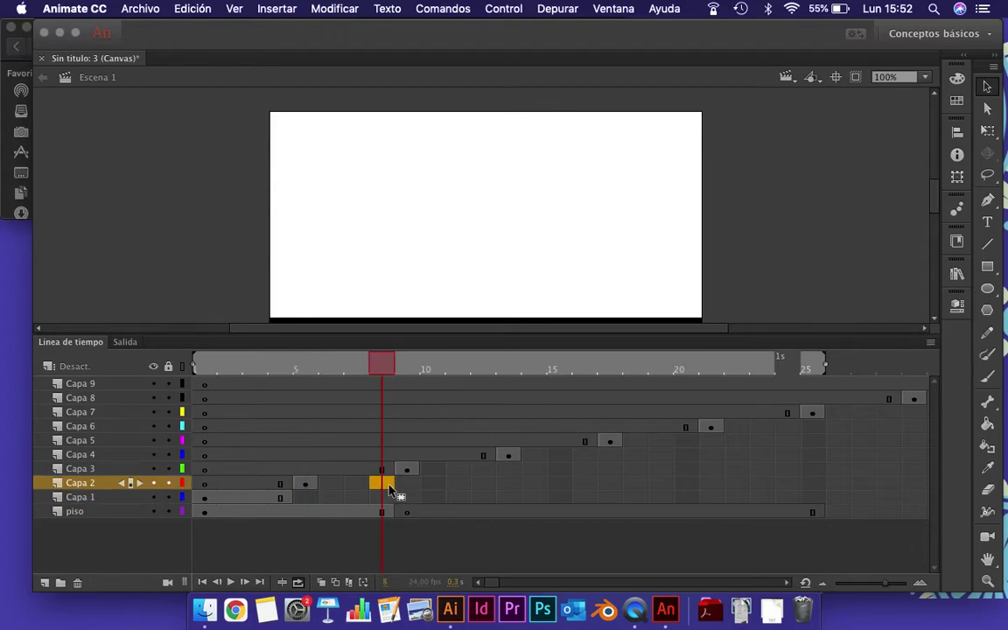
{"action": "key", "text": "F6"}
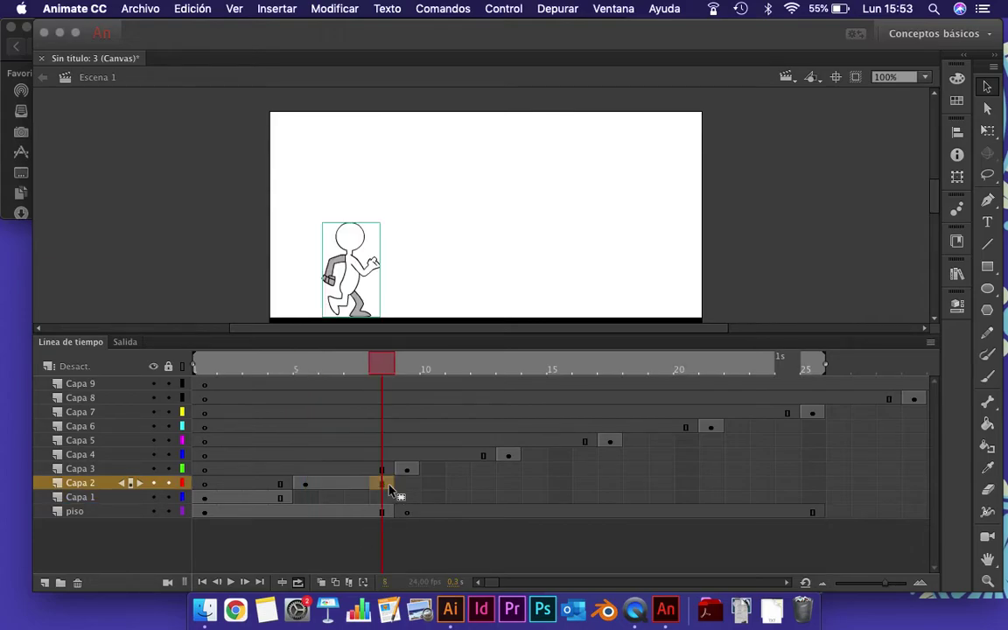
{"action": "left_click", "coordinate": [486, 471]}
{"action": "key", "text": "F6"}
Extend the Capa 4 pose through frame 16 and the Capa 5 pose through frame 20
{"action": "left_click", "coordinate": [582, 456]}
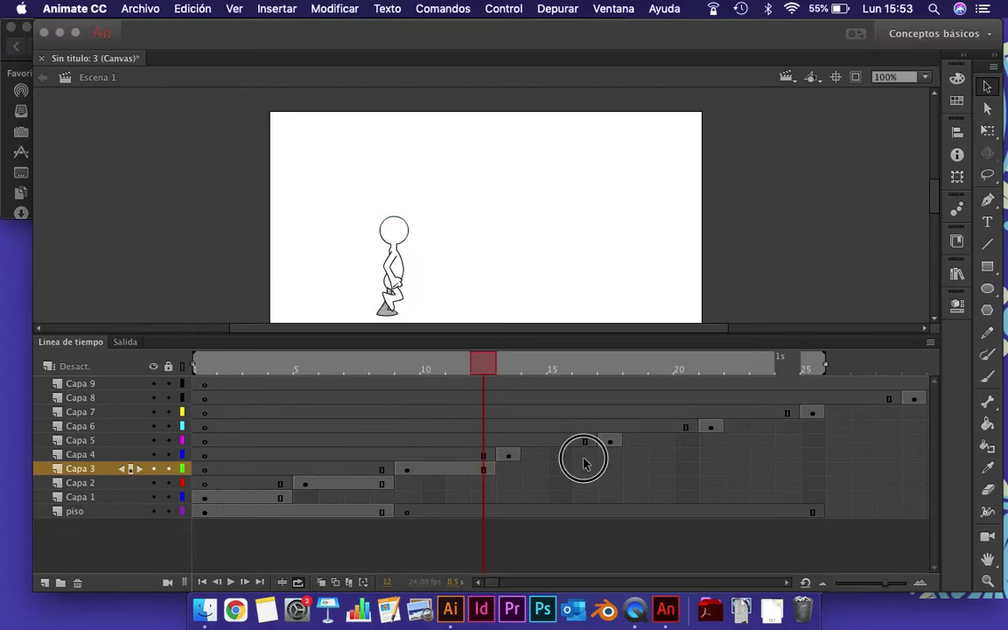
{"action": "key", "text": "F6"}
{"action": "left_click", "coordinate": [687, 440]}
{"action": "key", "text": "F6"}
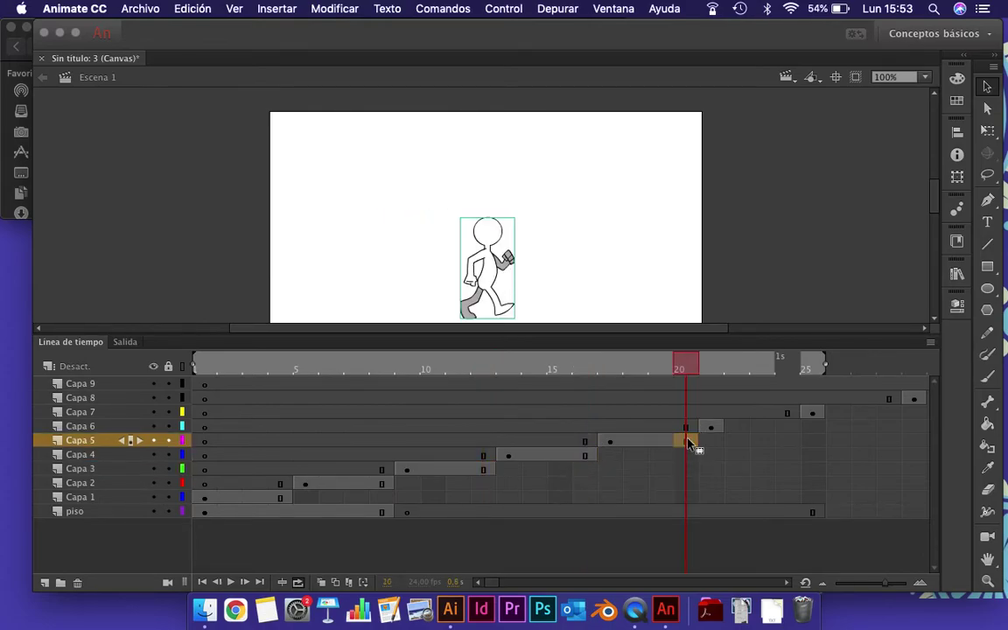
Extend the Capa 6 pose through frame 24 and the Capa 7 pose through frame 28
{"action": "left_click", "coordinate": [787, 426]}
{"action": "key", "text": "F6"}
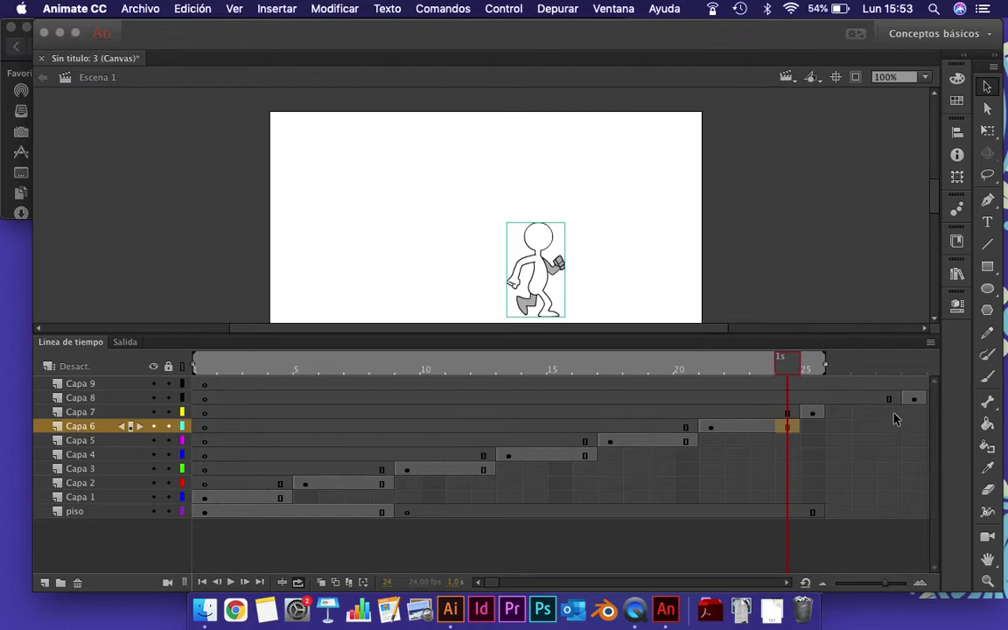
{"action": "left_click", "coordinate": [891, 413]}
{"action": "key", "text": "F6"}
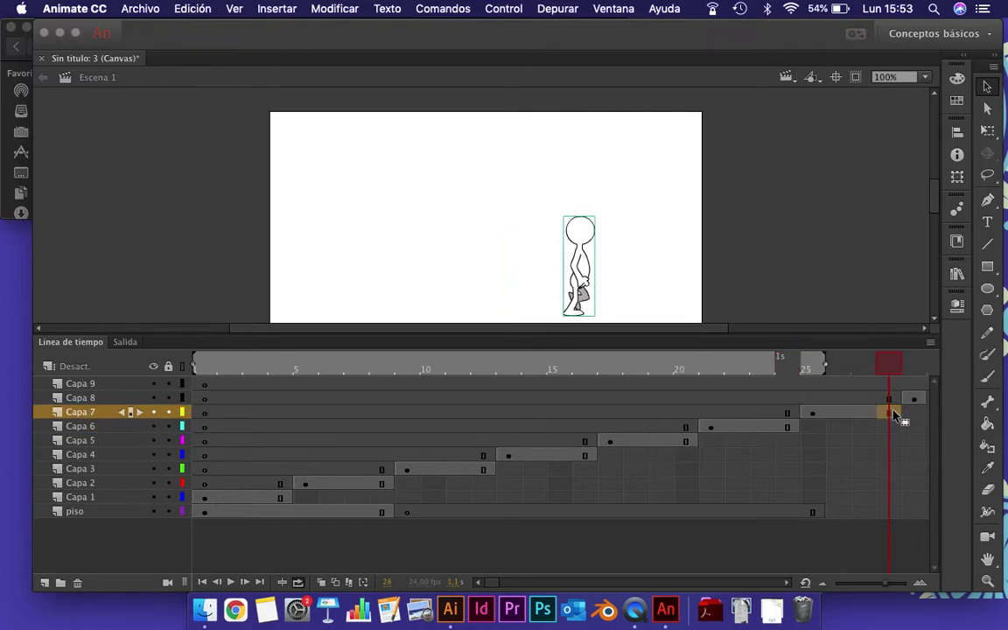
Extend the Capa 8 pose through frame 32
{"action": "scroll", "coordinate": [894, 420], "scroll_direction": "right", "scroll_amount": 5}
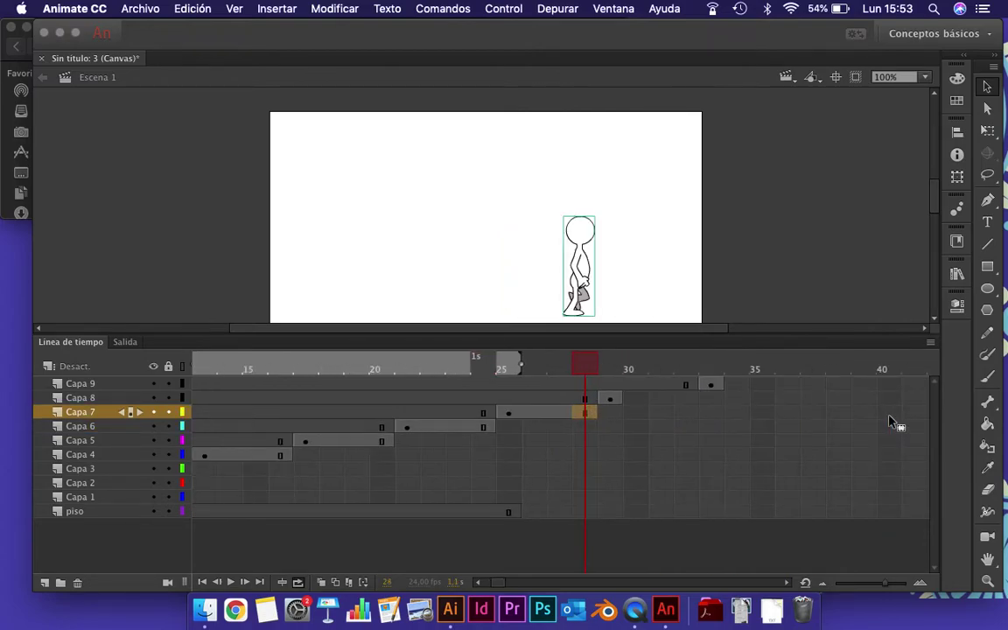
{"action": "left_click", "coordinate": [687, 399]}
{"action": "key", "text": "F5"}
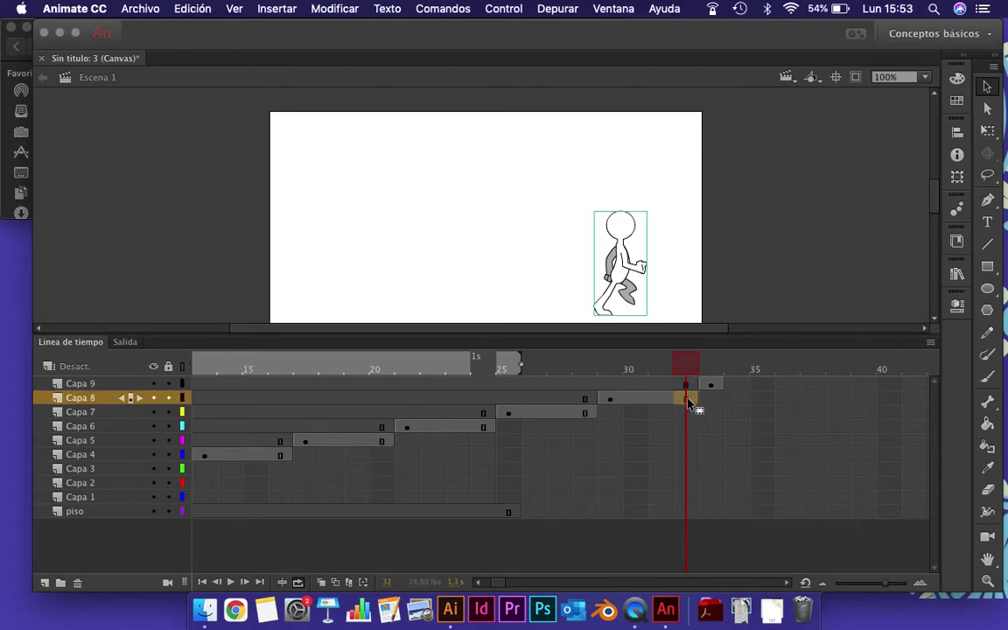
Enlarge the stage area and play the extended walk from the first frame
{"action": "left_click_drag", "start_coordinate": [419, 337], "coordinate": [418, 420]}
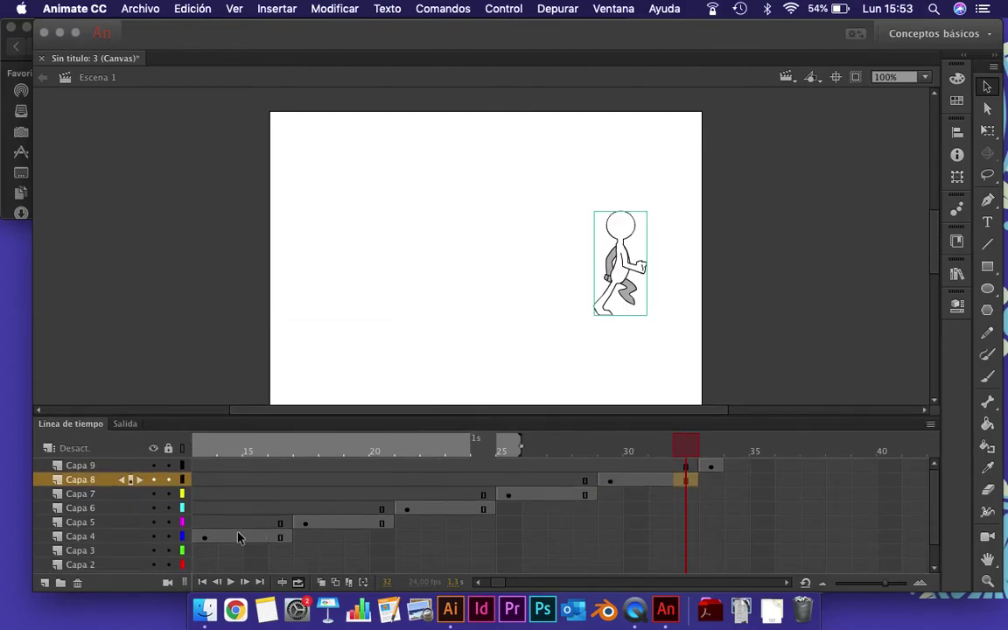
{"action": "left_click", "coordinate": [202, 583]}
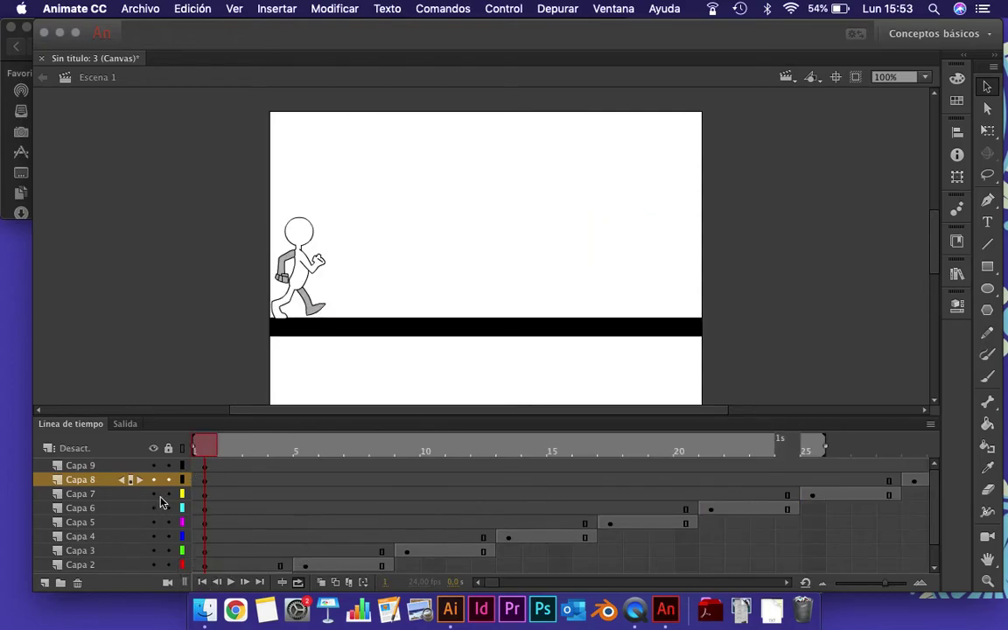
{"action": "left_click", "coordinate": [233, 583]}
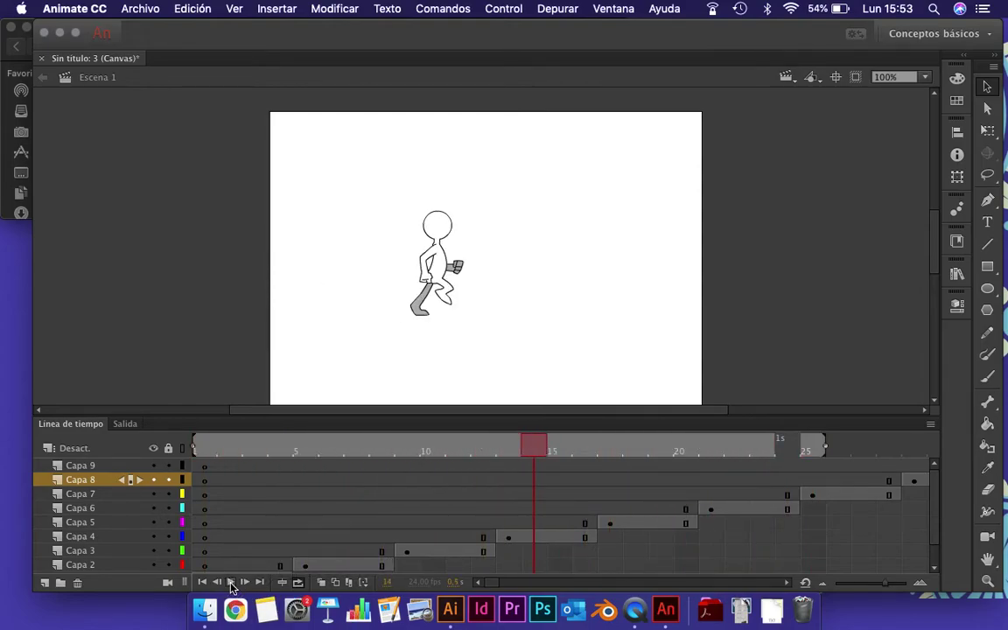
Try to remove the blank keyframe at frame 9 of the piso layer and stretch the floor frames to frame 27
{"action": "left_click_drag", "start_coordinate": [371, 419], "coordinate": [373, 323]}
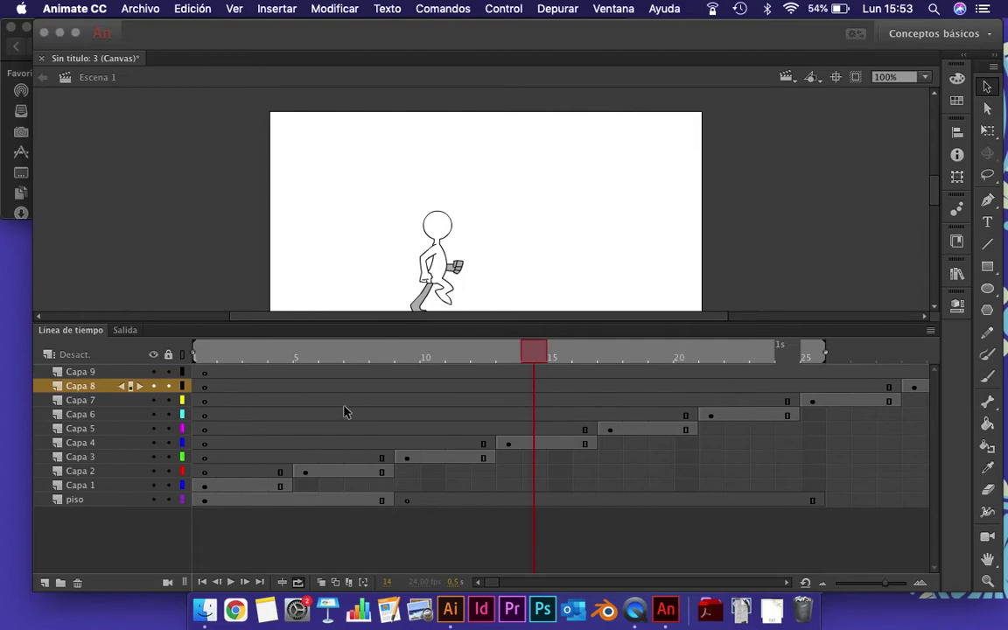
{"action": "left_click", "coordinate": [405, 504]}
{"action": "right_click", "coordinate": [406, 502]}
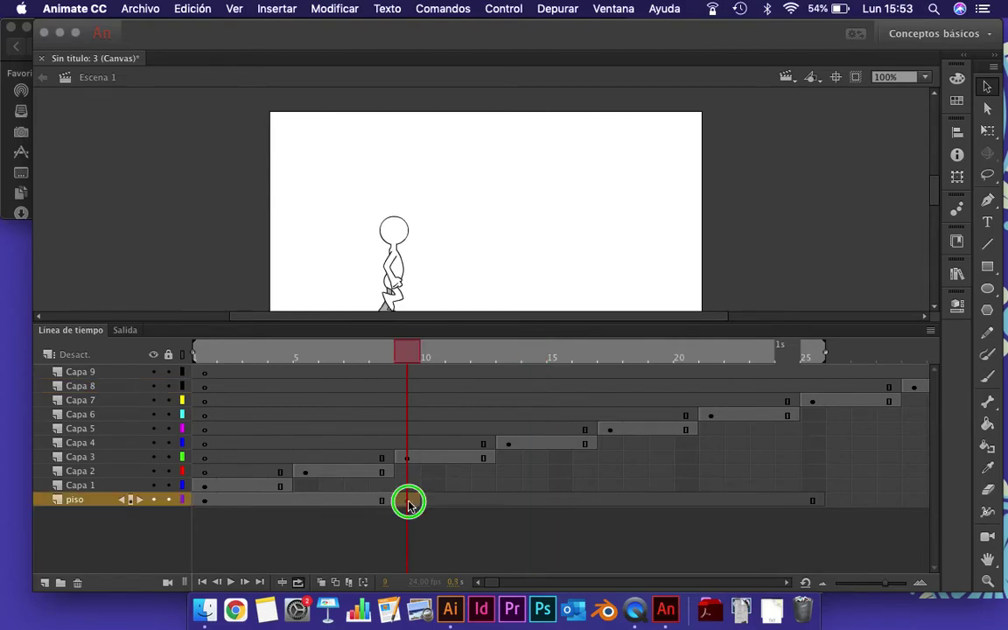
{"action": "left_click", "coordinate": [471, 267]}
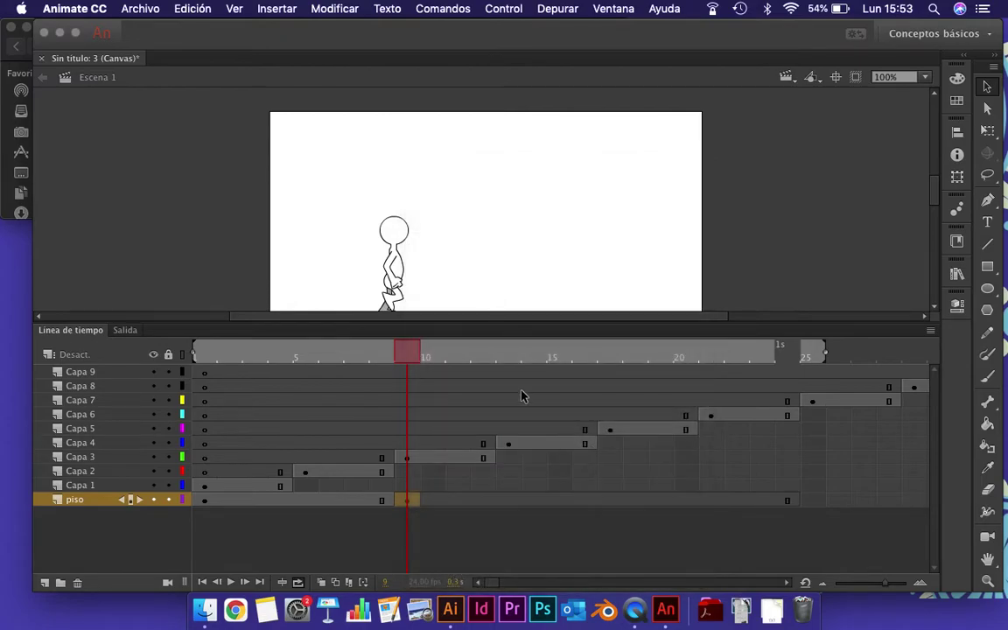
{"action": "left_click", "coordinate": [452, 508]}
{"action": "left_click", "coordinate": [385, 504]}
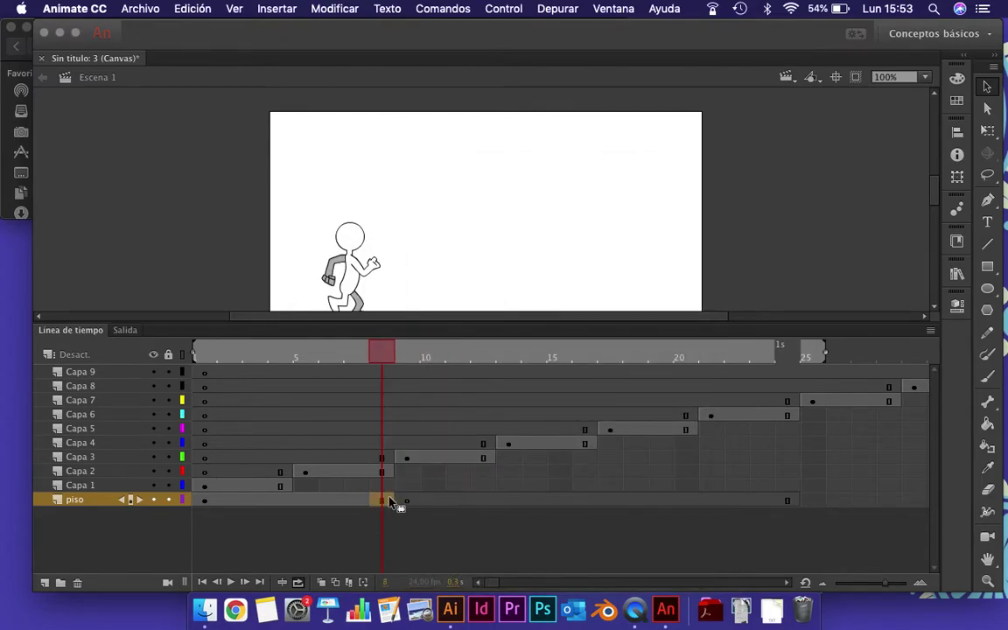
{"action": "left_click_drag", "start_coordinate": [395, 503], "coordinate": [851, 504]}
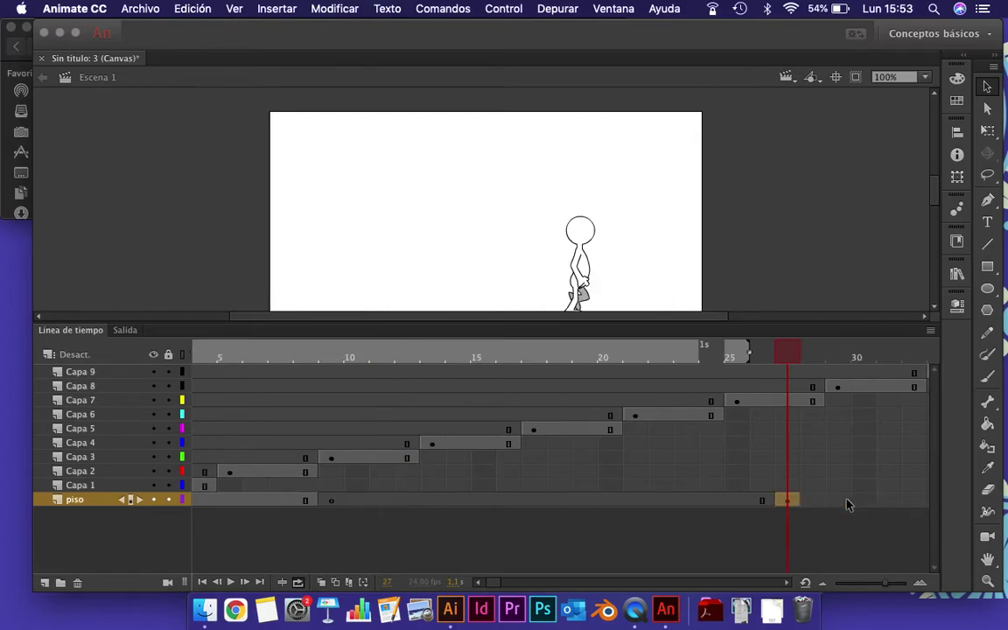
{"action": "scroll", "coordinate": [809, 515], "scroll_direction": "left", "scroll_amount": 3}
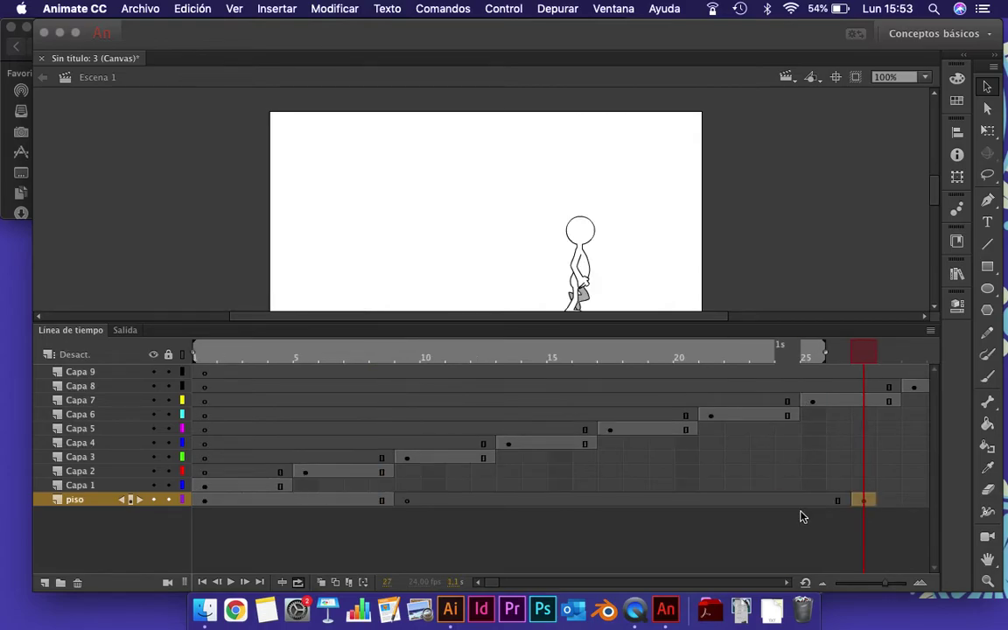
Remove frames 9 to 27 from the piso layer
{"action": "left_click", "coordinate": [419, 504]}
{"action": "right_click", "coordinate": [424, 501]}
{"action": "left_click", "coordinate": [871, 504]}
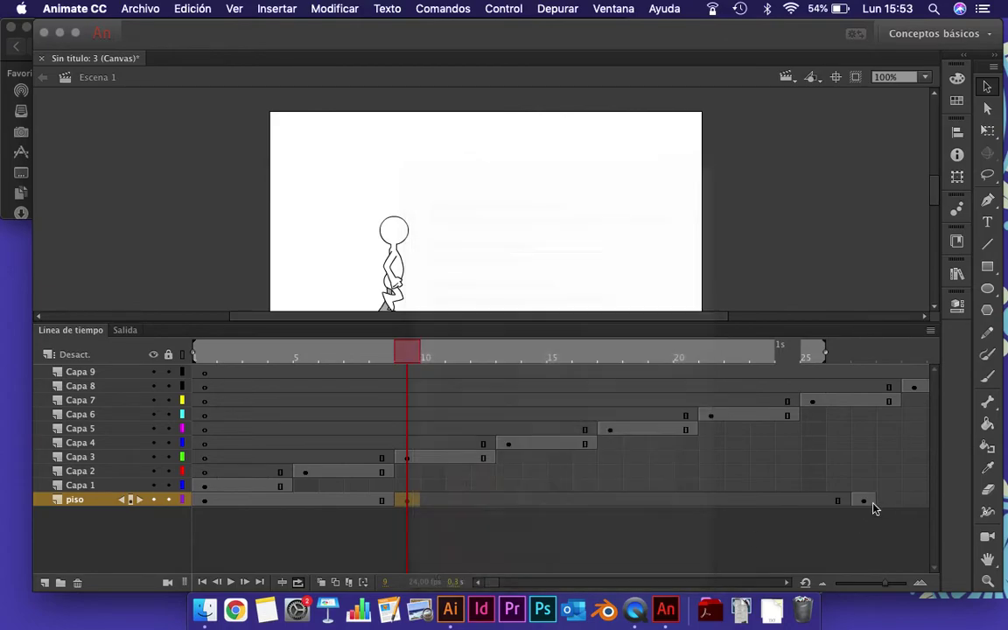
{"action": "left_click", "coordinate": [404, 504], "text": "shift"}
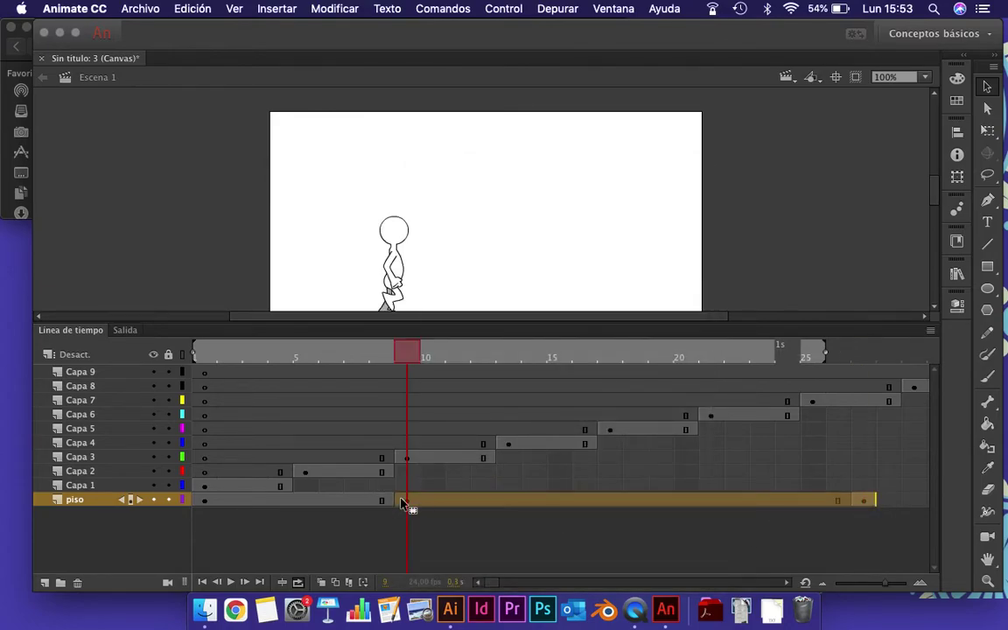
{"action": "right_click", "coordinate": [407, 506]}
{"action": "left_click", "coordinate": [492, 260]}
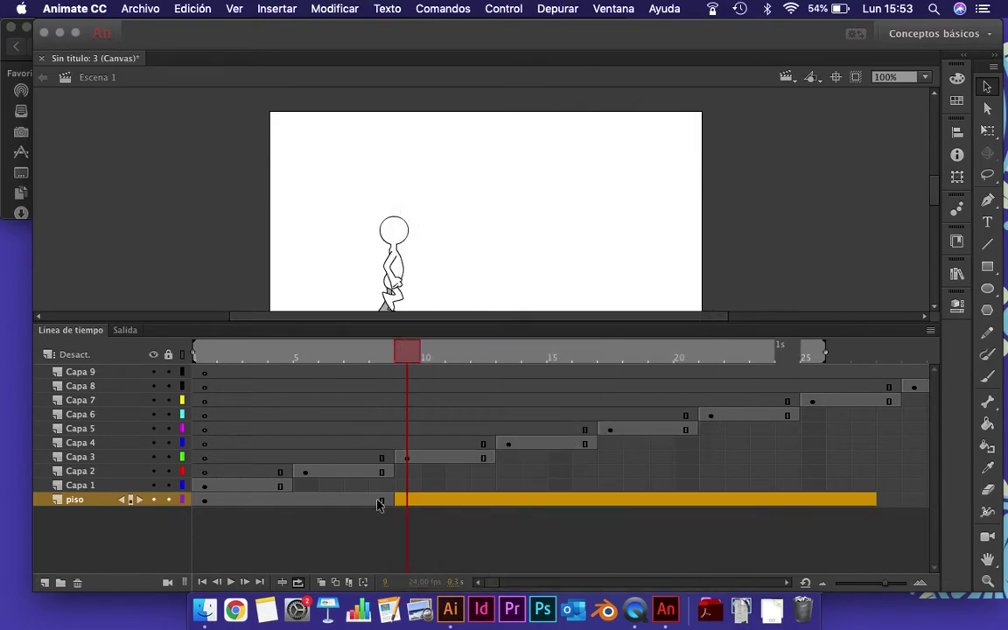
Extend the floor on the piso layer through frame 33 and enlarge the stage area to show it
{"action": "scroll", "coordinate": [448, 516], "scroll_direction": "right", "scroll_amount": 5}
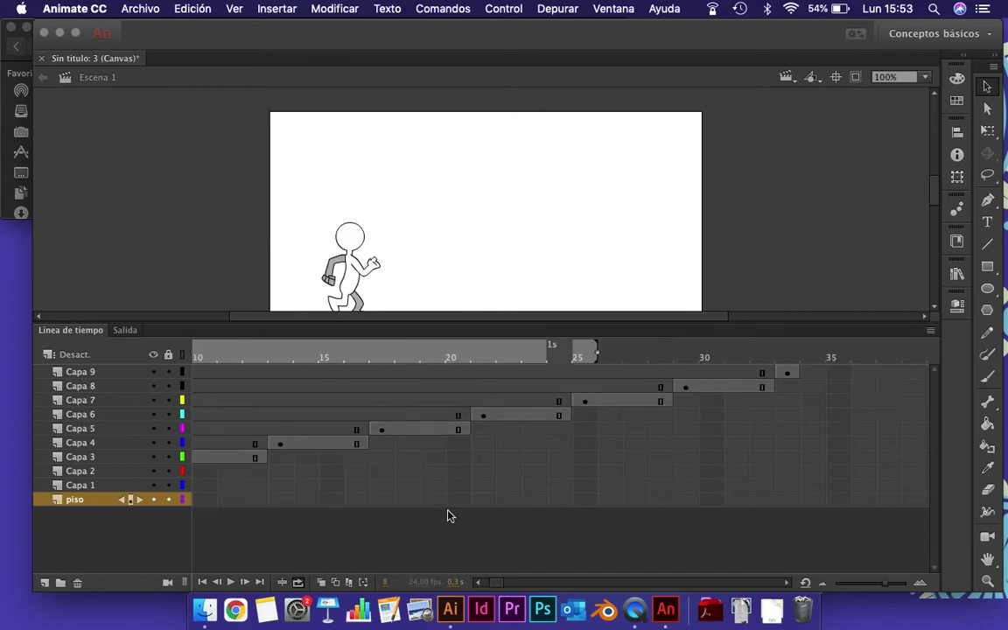
{"action": "left_click", "coordinate": [786, 503]}
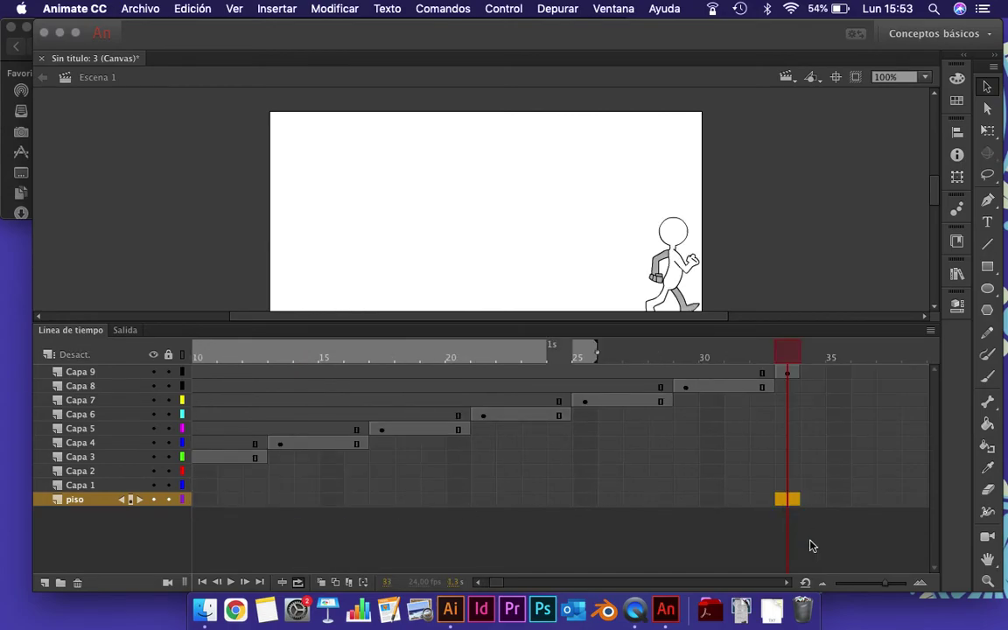
{"action": "key", "text": "F5"}
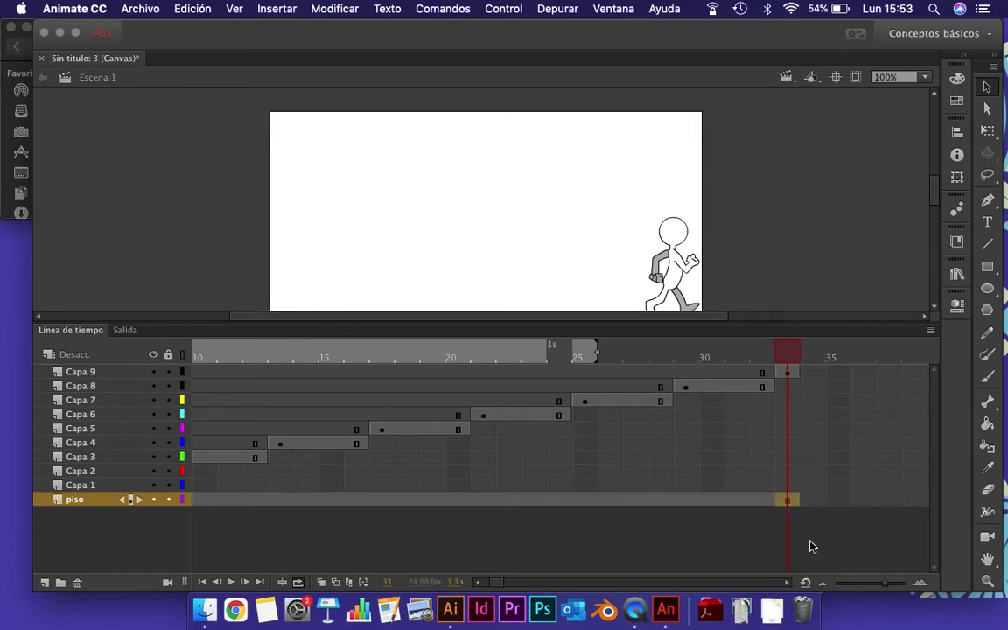
{"action": "scroll", "coordinate": [744, 547], "scroll_direction": "left", "scroll_amount": 5}
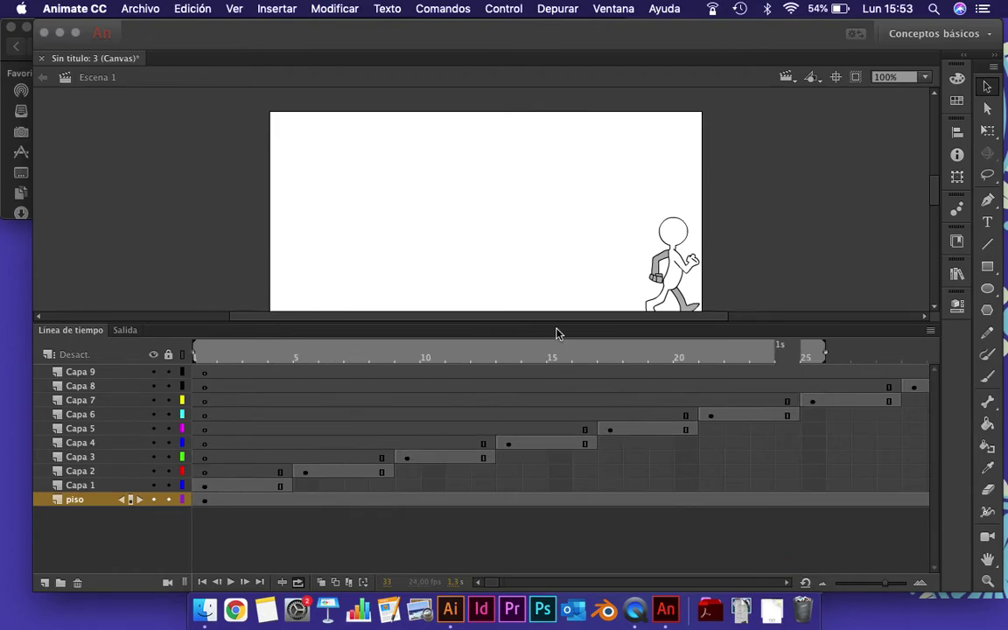
{"action": "left_click_drag", "start_coordinate": [559, 323], "coordinate": [568, 387]}
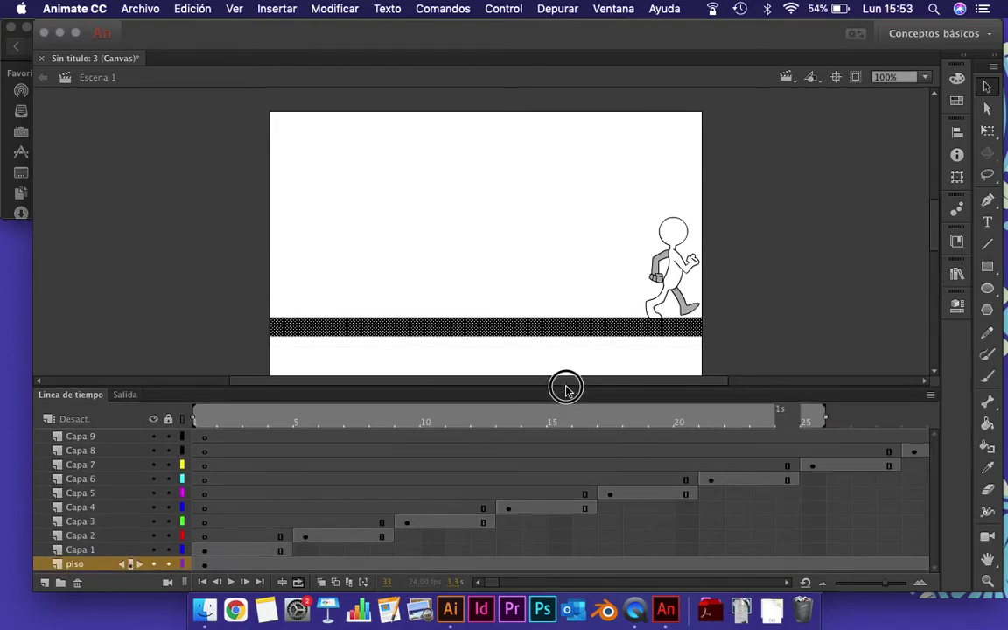
Play the walk from the first frame with the extended floor, and pause it on the second pose
{"action": "left_click", "coordinate": [200, 582]}
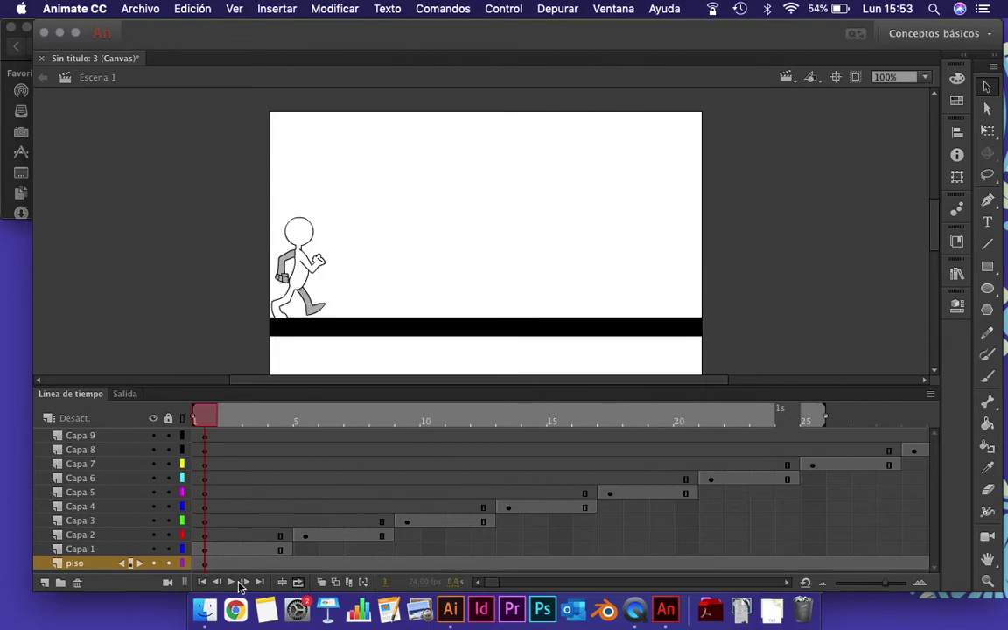
{"action": "left_click", "coordinate": [230, 582]}
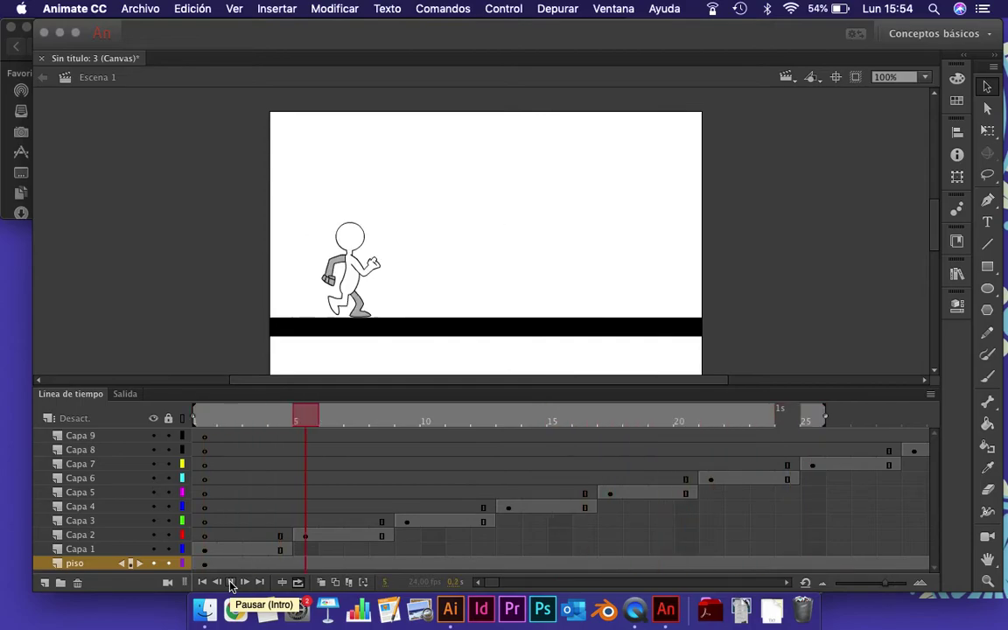
{"action": "left_click", "coordinate": [230, 582]}
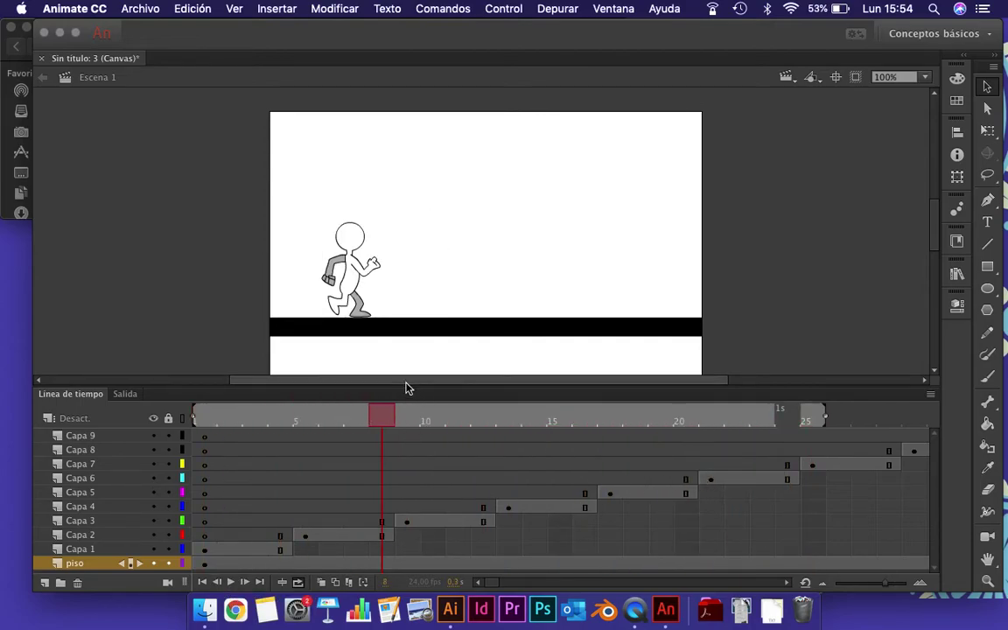
Enlarge the timeline area and select frames 5 to 8 of the Capa 2 layer
{"action": "left_click_drag", "start_coordinate": [405, 386], "coordinate": [408, 311]}
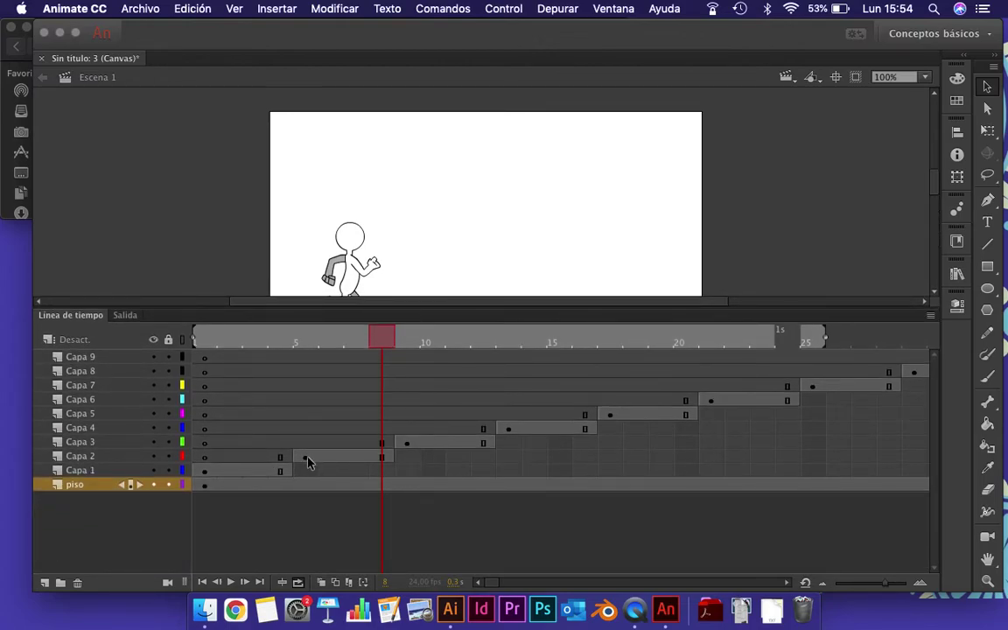
{"action": "left_click", "coordinate": [308, 462]}
{"action": "left_click", "coordinate": [386, 464], "text": "shift"}
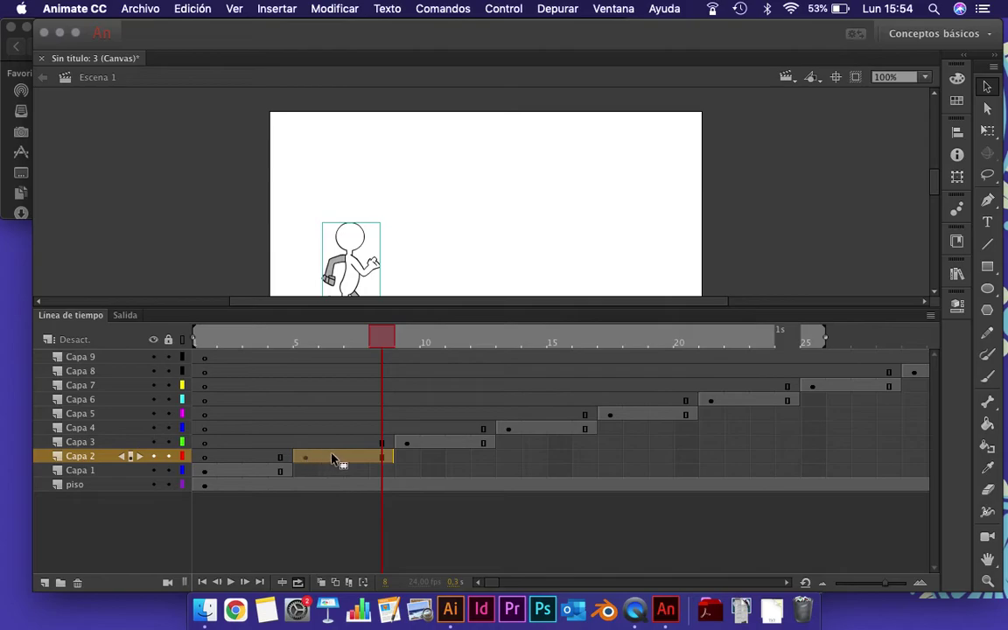
{"action": "mouse_move", "coordinate": [307, 462]}
{"action": "left_mouse_down"}
{"action": "mouse_move", "coordinate": [425, 459]}
{"action": "mouse_move", "coordinate": [277, 458]}
{"action": "mouse_move", "coordinate": [281, 479]}
{"action": "mouse_move", "coordinate": [293, 478]}
{"action": "mouse_move", "coordinate": [261, 457]}
{"action": "mouse_move", "coordinate": [332, 451]}
{"action": "mouse_move", "coordinate": [261, 461]}
{"action": "mouse_move", "coordinate": [324, 463]}
{"action": "mouse_move", "coordinate": [308, 461]}
{"action": "left_mouse_up"}
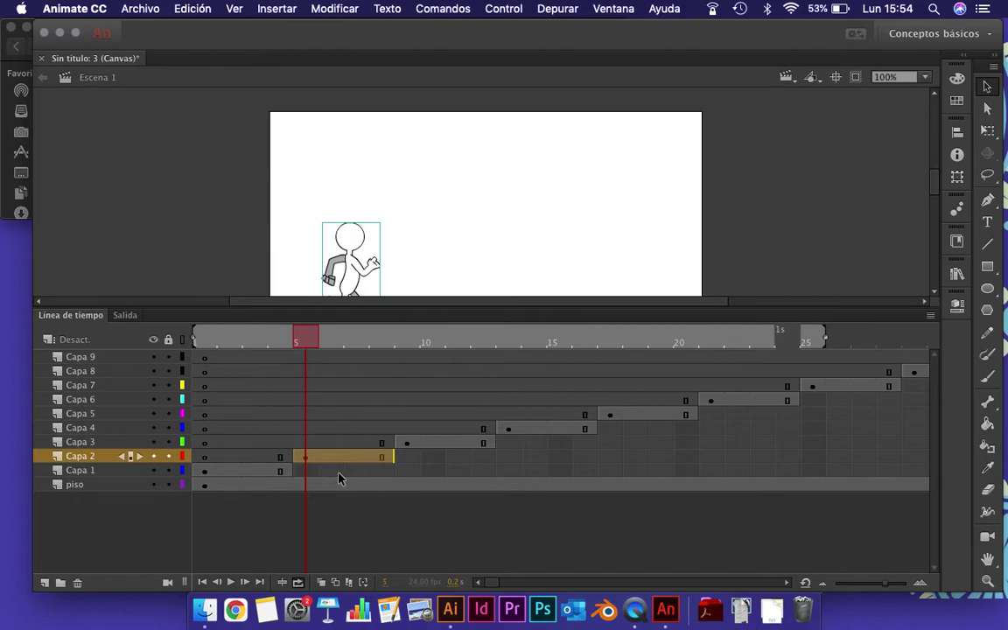
{"action": "left_click", "coordinate": [401, 308]}
Extend the playback loop range through frame 33, at the end of the walk
{"action": "left_click_drag", "start_coordinate": [401, 308], "coordinate": [401, 356]}
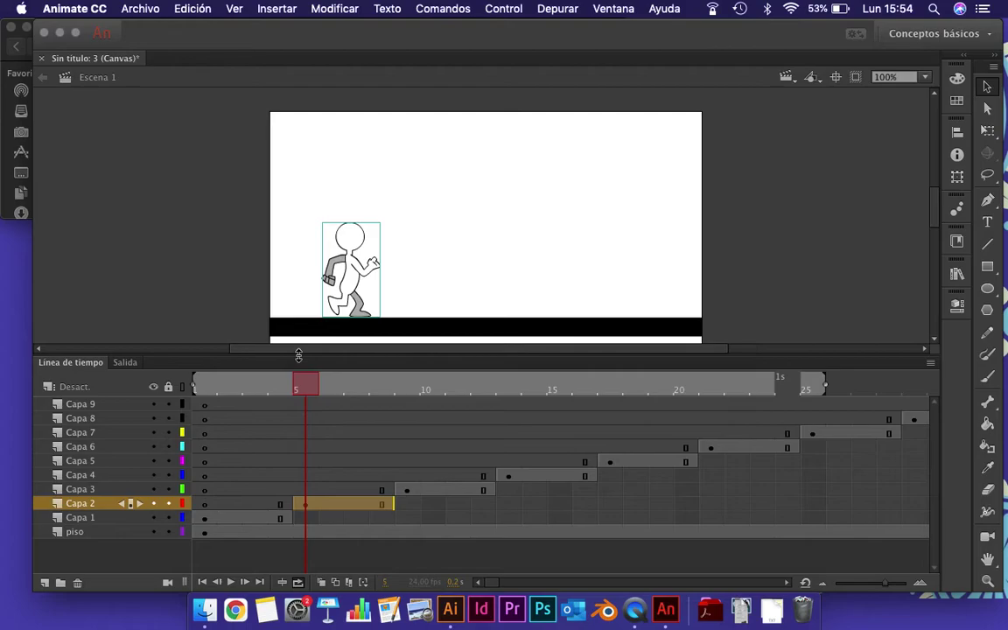
{"action": "left_click_drag", "start_coordinate": [831, 392], "coordinate": [912, 401]}
{"action": "scroll", "coordinate": [912, 401], "scroll_direction": "right", "scroll_amount": 5}
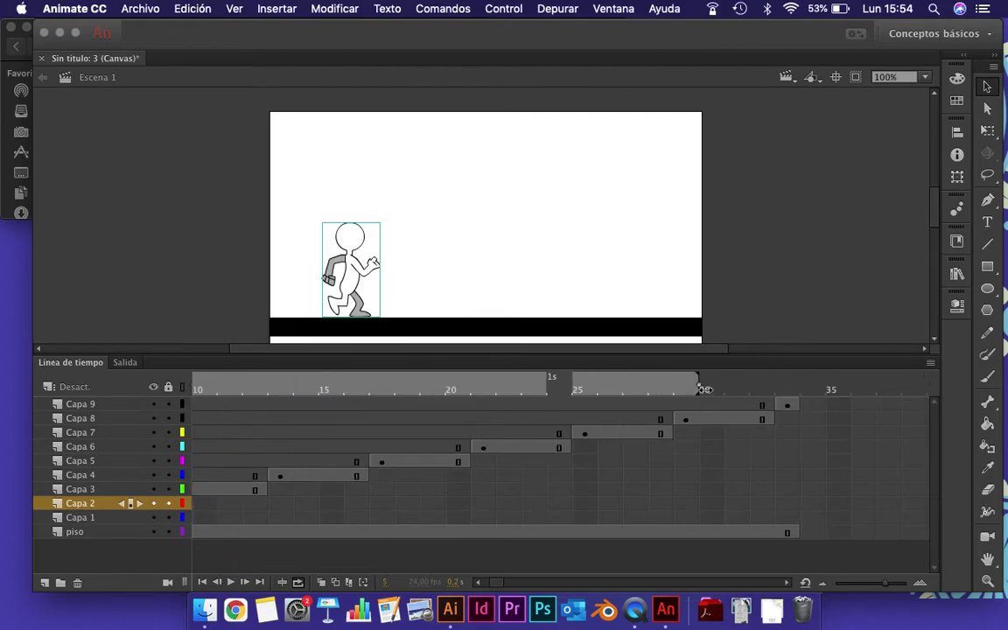
{"action": "left_click_drag", "start_coordinate": [701, 391], "coordinate": [798, 389]}
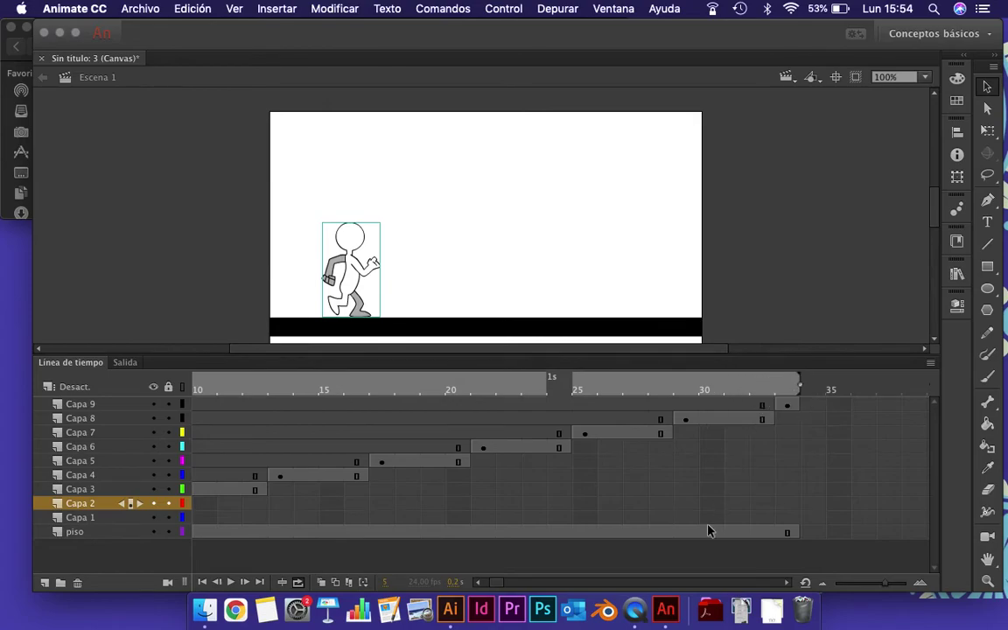
{"action": "scroll", "coordinate": [709, 551], "scroll_direction": "left", "scroll_amount": 5}
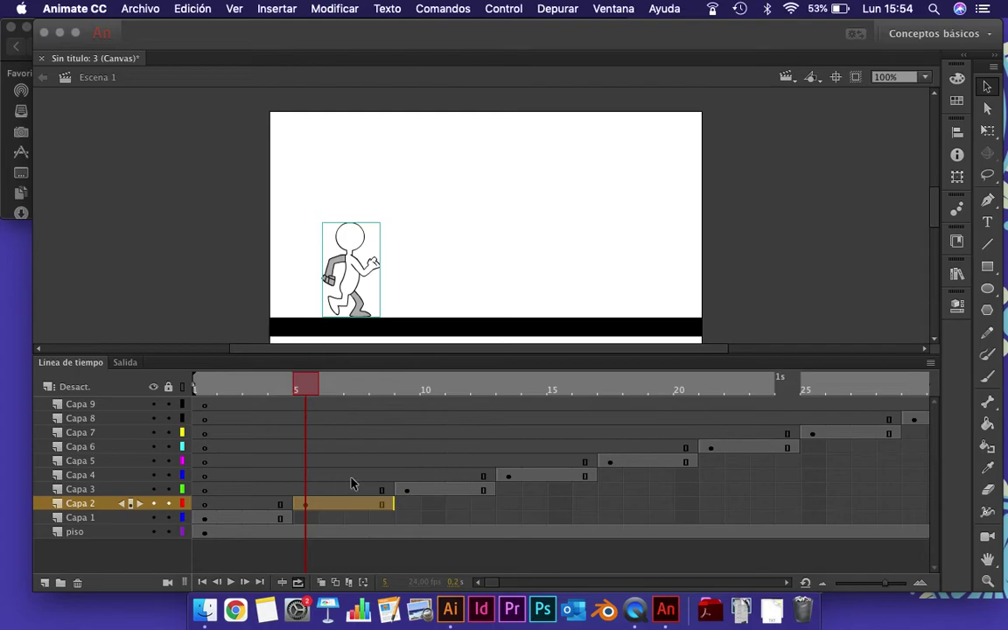
Enlarge the stage area, play the looped walk from the first frame and stop it
{"action": "left_click_drag", "start_coordinate": [400, 354], "coordinate": [398, 379]}
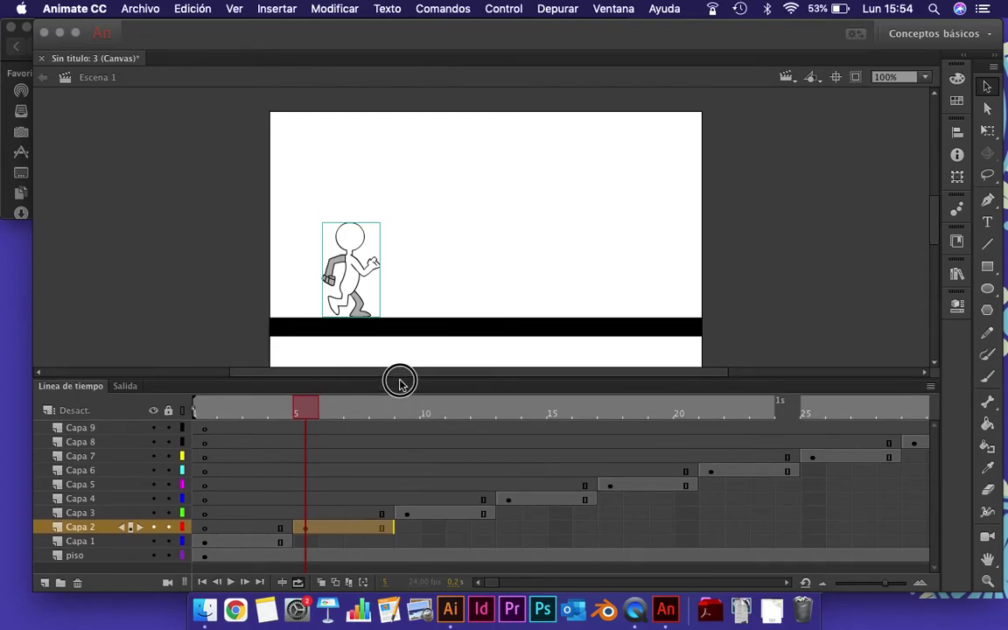
{"action": "left_click", "coordinate": [202, 583]}
{"action": "left_click", "coordinate": [231, 583]}
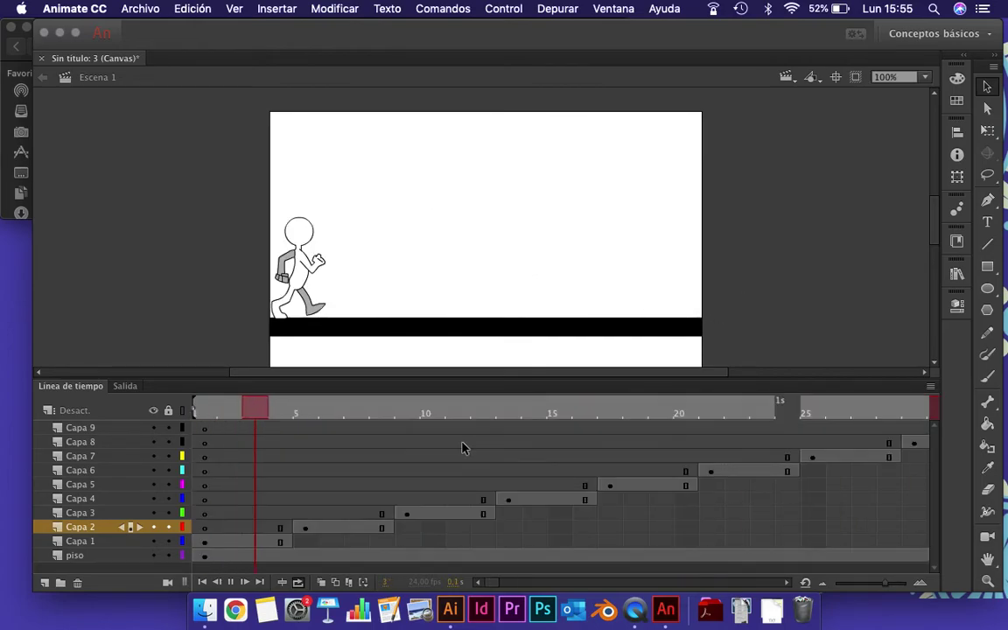
{"action": "left_click", "coordinate": [232, 584]}
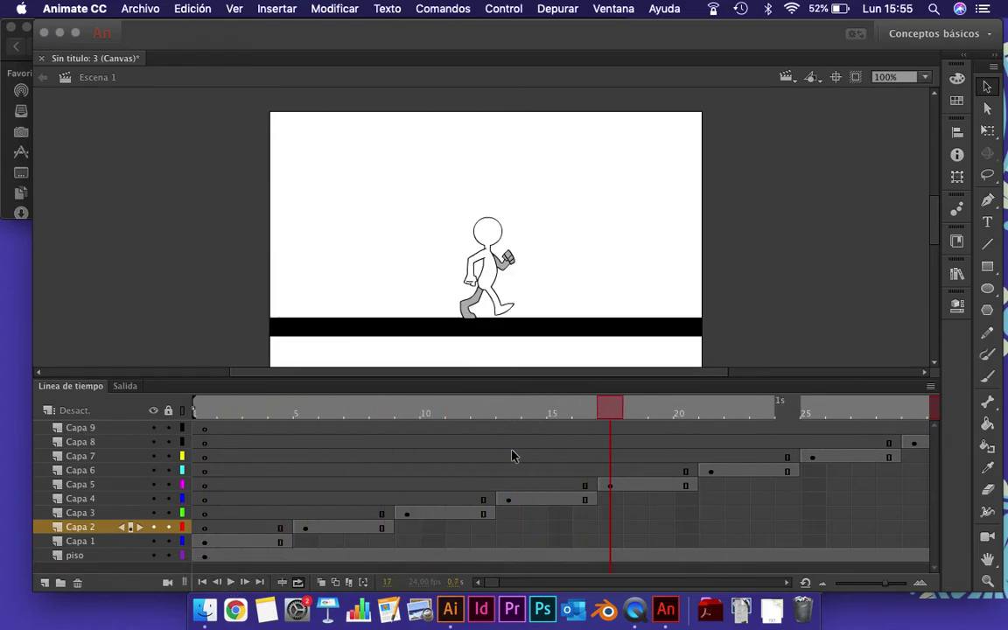
{"action": "left_click", "coordinate": [374, 557]}
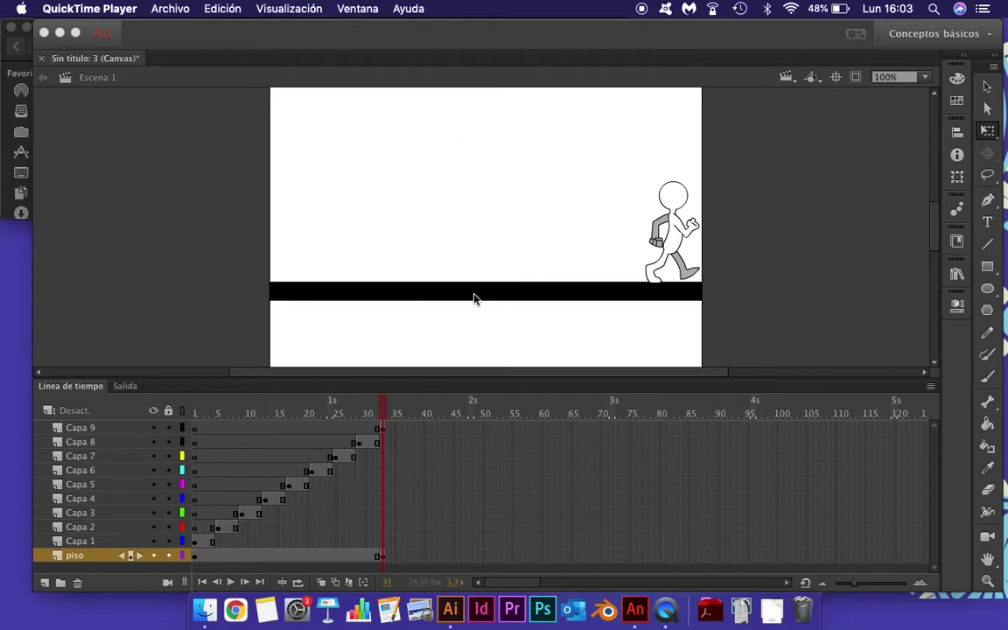
Switch to Illustrator and align all the selected walk poses on their horizontal centers
{"action": "left_click", "coordinate": [450, 612]}
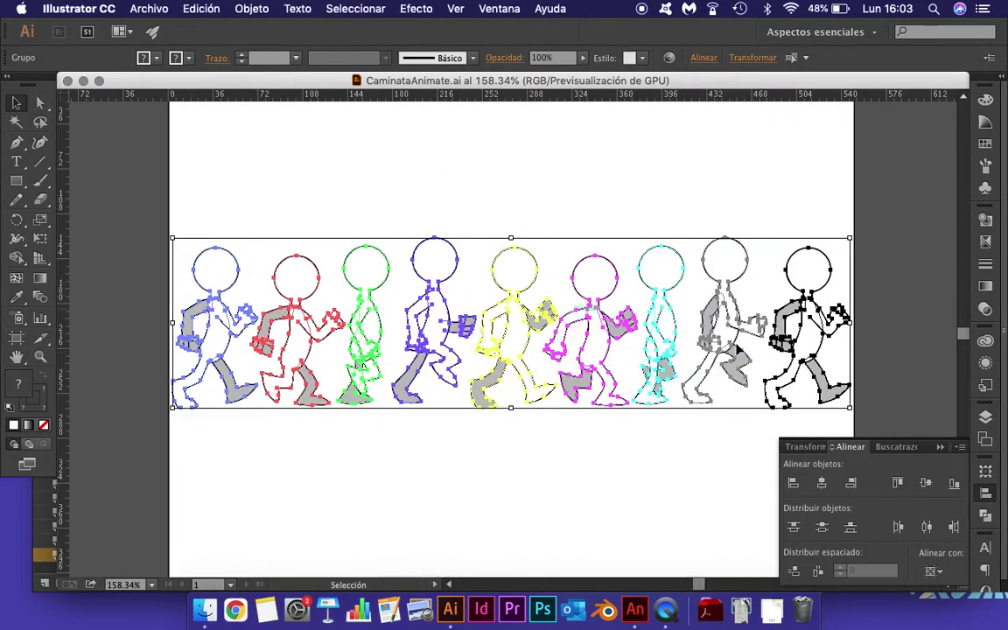
{"action": "left_click", "coordinate": [822, 483]}
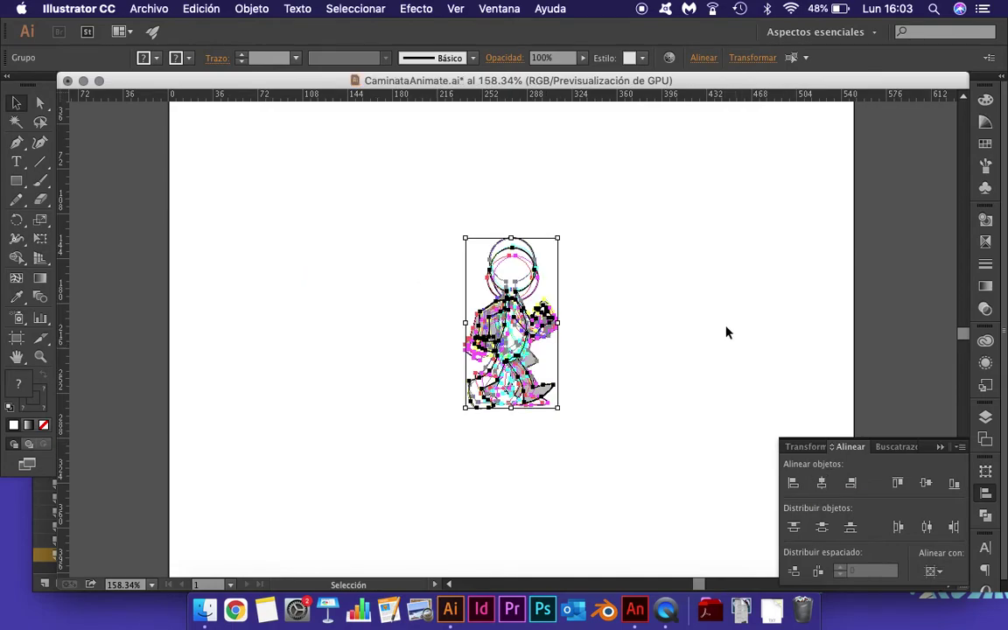
{"action": "left_click", "coordinate": [716, 316]}
Save a copy of the artwork as CaminataAnimate2.ai in Illustrator CC format with the default options
{"action": "key", "text": "super"}
{"action": "key", "text": "super+shift+s"}
{"action": "key", "text": "Right"}
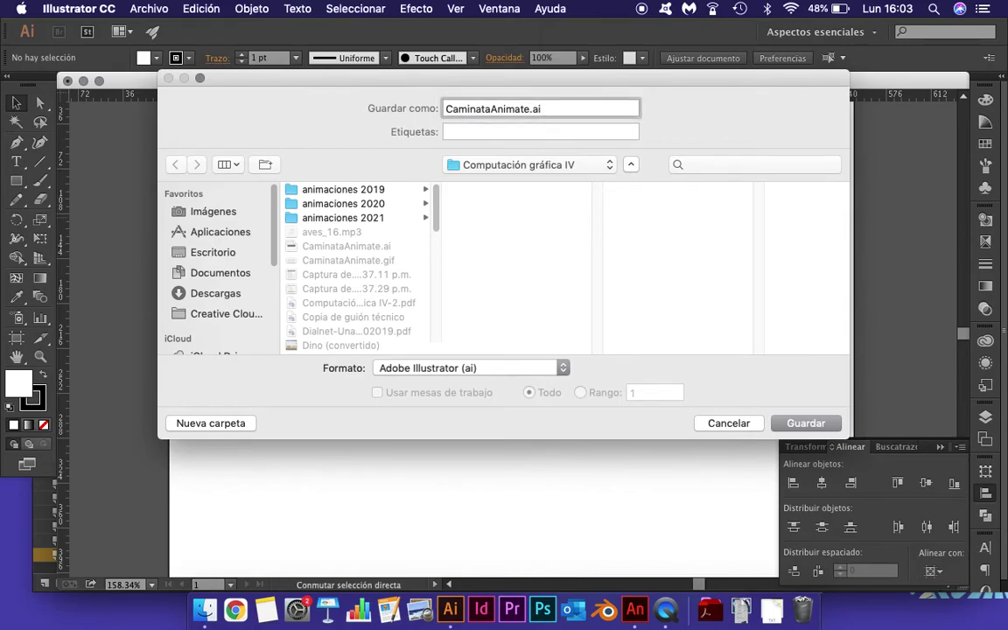
{"action": "type", "text": "2"}
{"action": "key", "text": "Return"}
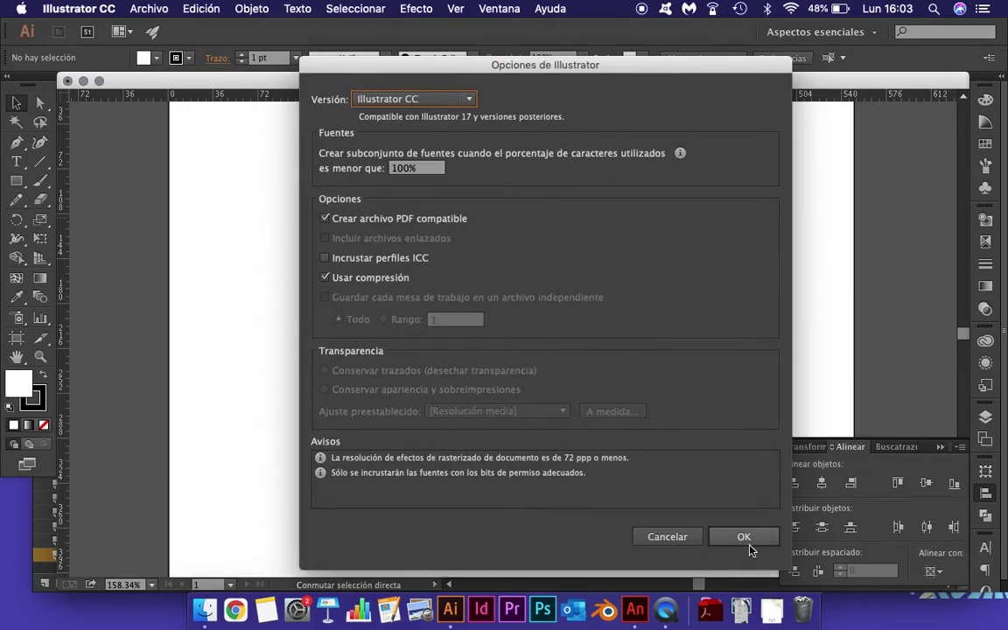
{"action": "left_click", "coordinate": [748, 544]}
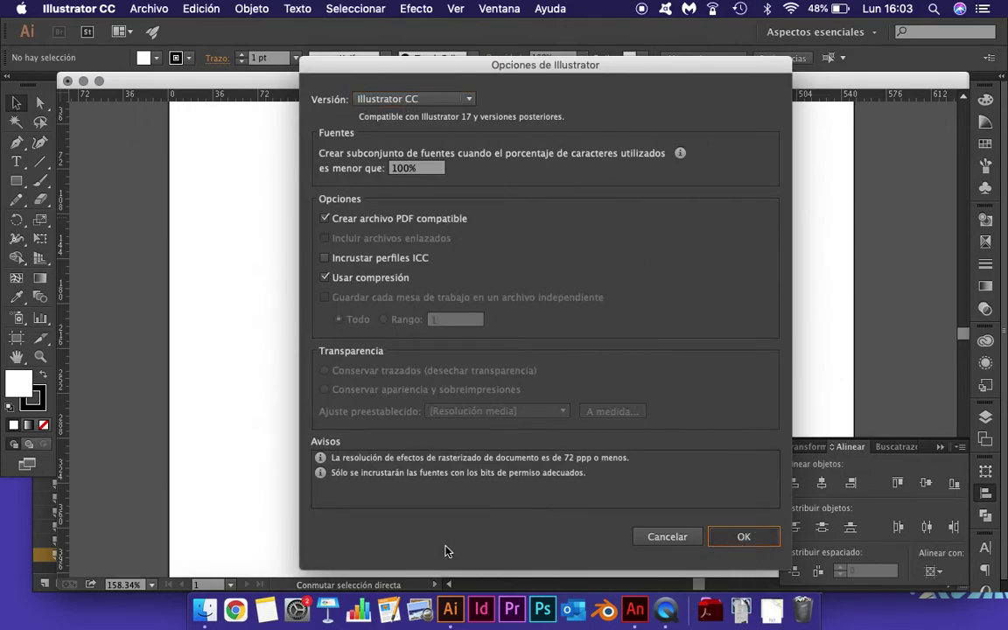
Switch back to Animate and hide the layers Capa 9 through Capa 1
{"action": "left_click", "coordinate": [204, 610]}
{"action": "left_click", "coordinate": [288, 271]}
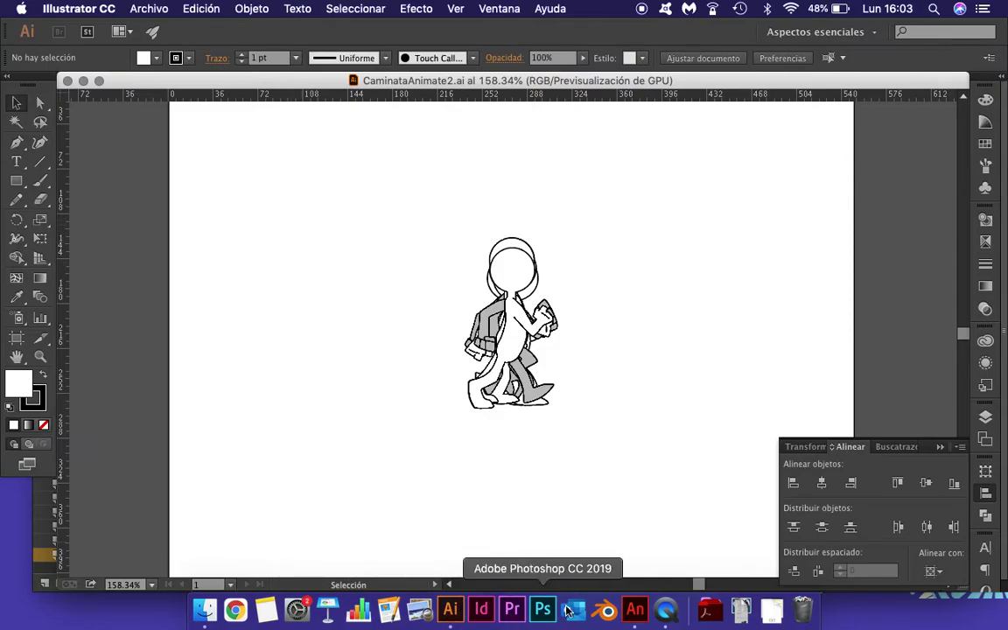
{"action": "left_click", "coordinate": [636, 610]}
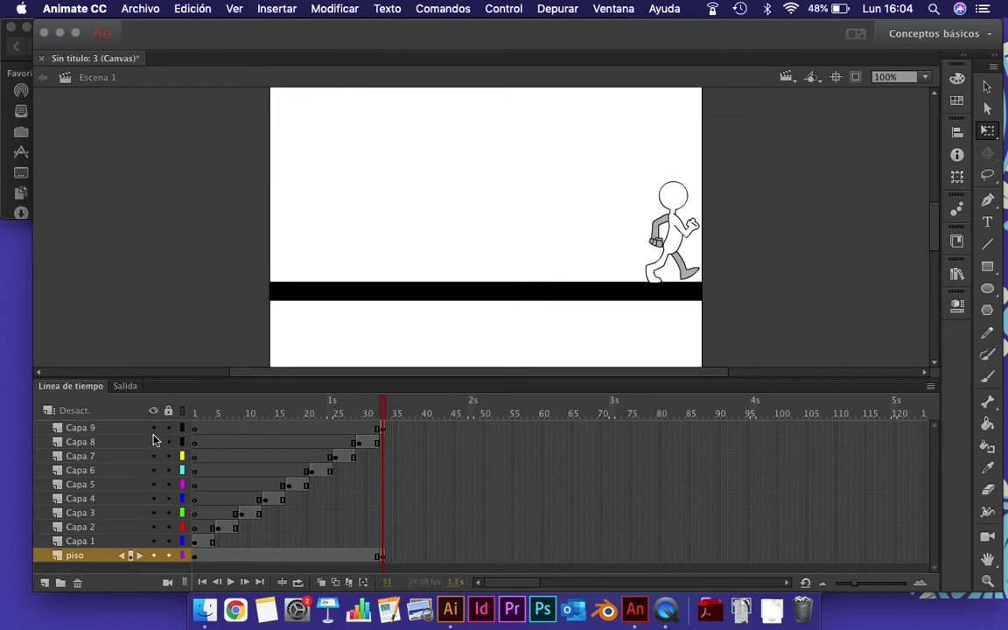
{"action": "left_click_drag", "start_coordinate": [153, 428], "coordinate": [154, 541]}
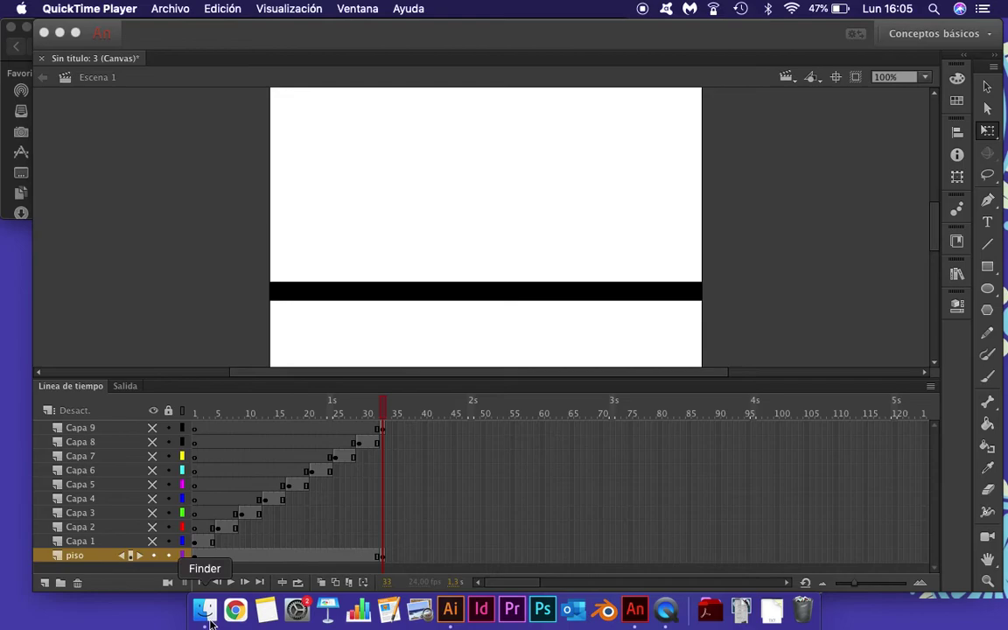
Try to import CaminataAnimate2.ai from Finder onto the piso layer with its layers converted to keyframes (Fotogramas clave)
{"action": "left_click", "coordinate": [209, 622]}
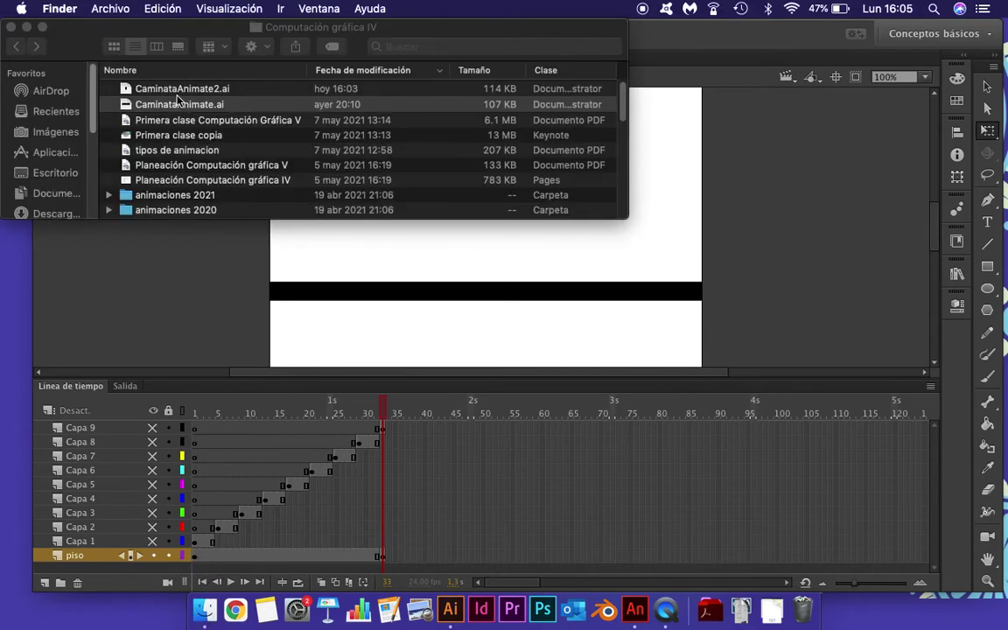
{"action": "left_click_drag", "start_coordinate": [153, 87], "coordinate": [352, 255]}
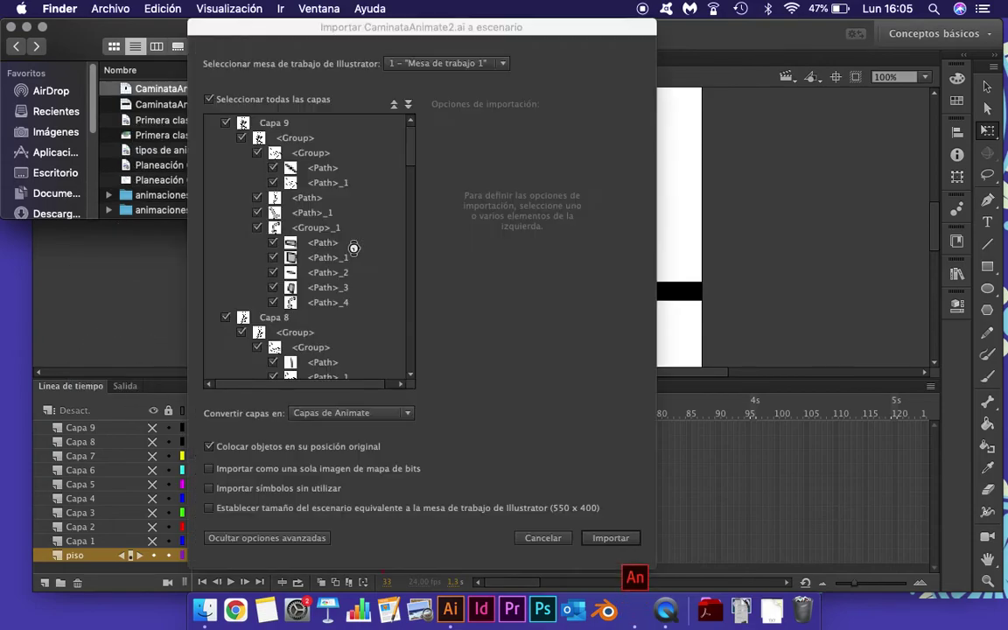
{"action": "left_click", "coordinate": [363, 421]}
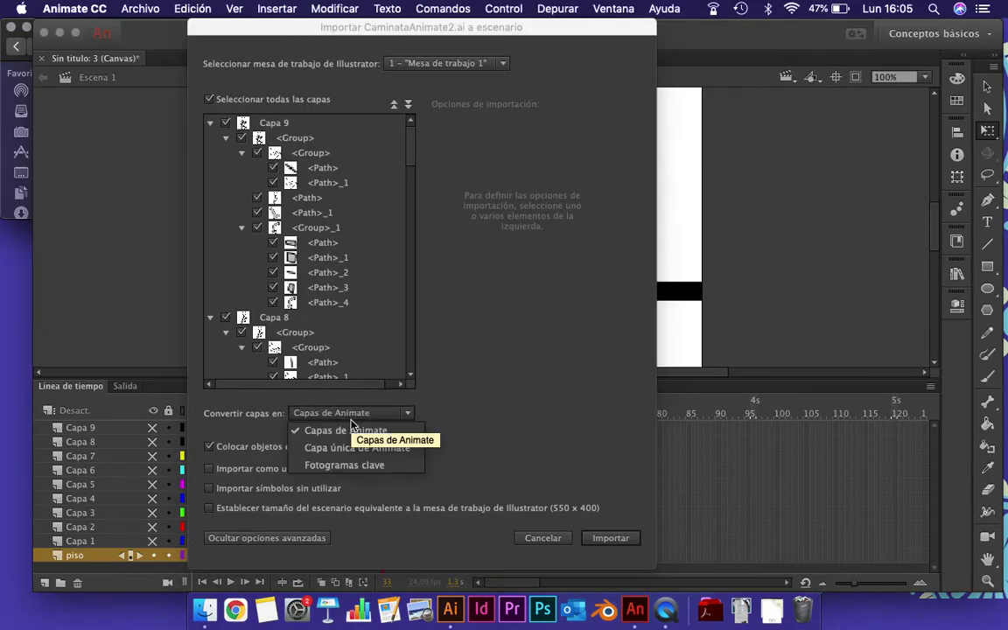
{"action": "left_click", "coordinate": [356, 468]}
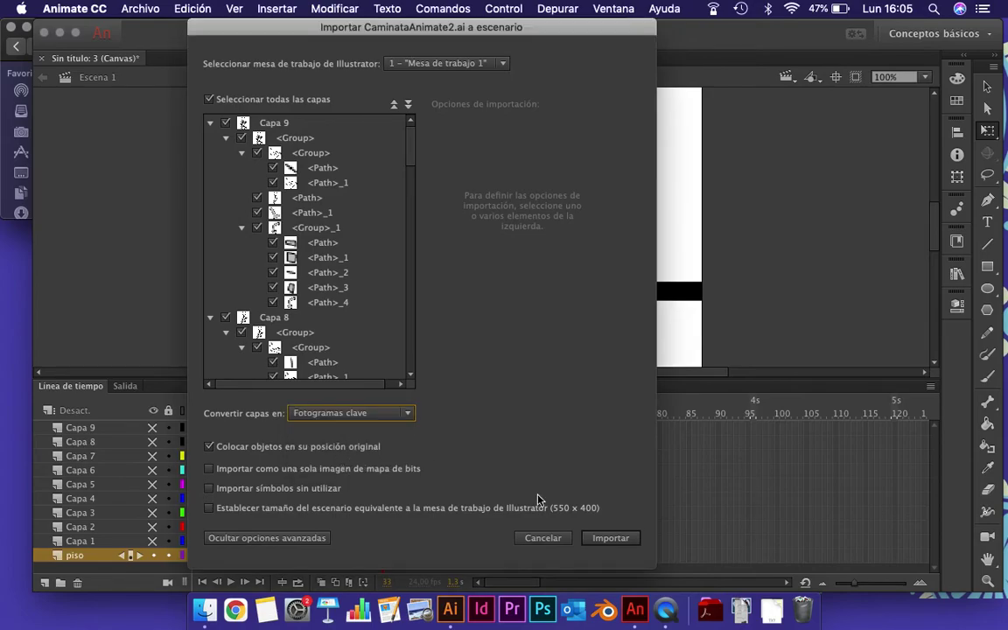
{"action": "left_click", "coordinate": [609, 539]}
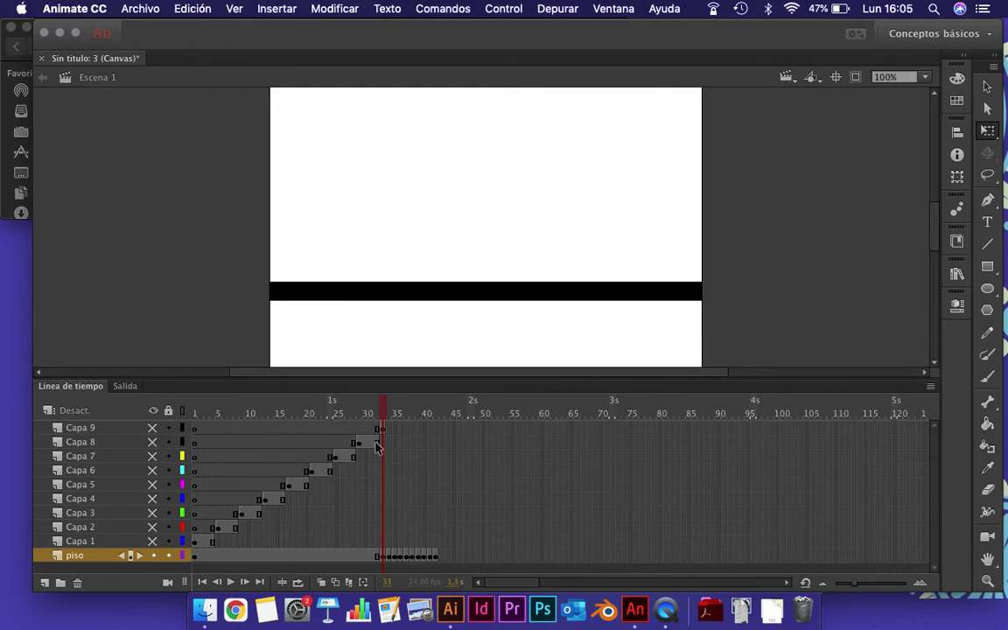
{"action": "mouse_move", "coordinate": [382, 413]}
{"action": "left_mouse_down"}
{"action": "mouse_move", "coordinate": [398, 414]}
{"action": "mouse_move", "coordinate": [385, 414]}
{"action": "left_mouse_up"}
{"action": "key", "text": "super+z"}
Add a new layer above piso and import CaminataAnimate2.ai onto it with its layers converted to keyframes (Fotogramas clave)
{"action": "left_click", "coordinate": [45, 582]}
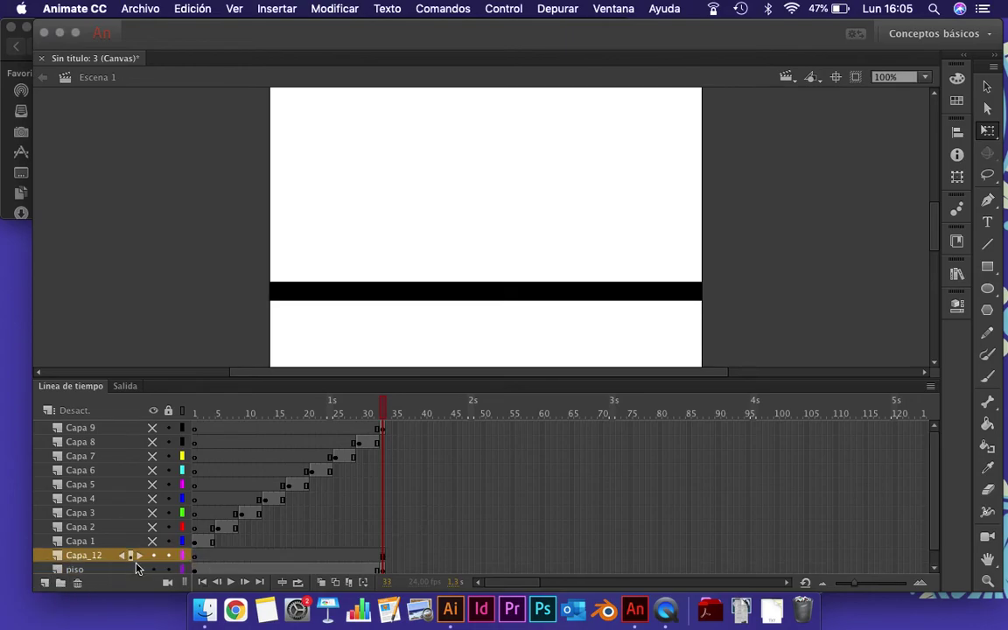
{"action": "left_click", "coordinate": [195, 560]}
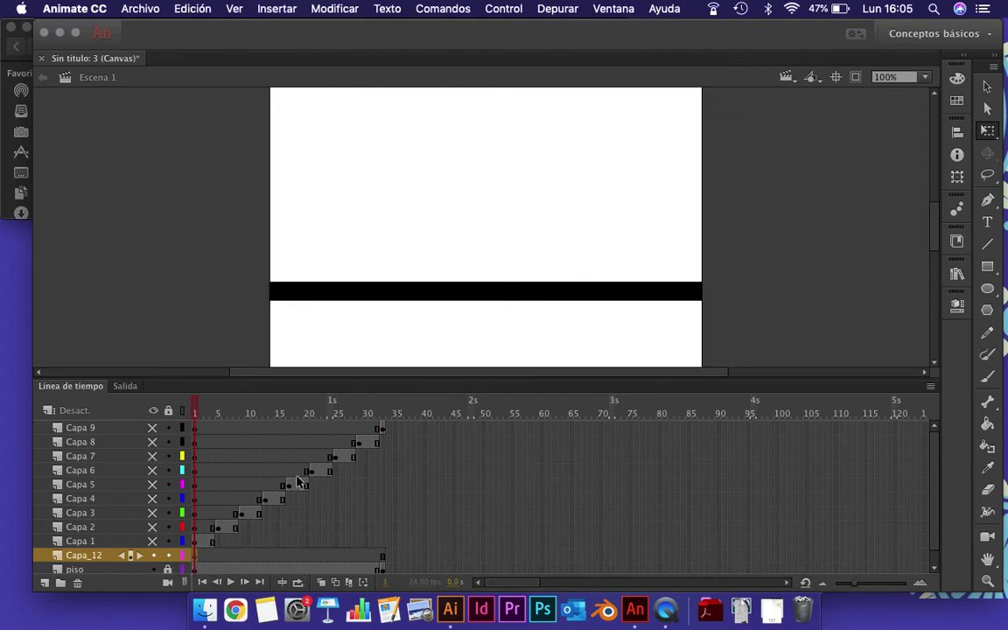
{"action": "left_click", "coordinate": [202, 612]}
{"action": "left_click_drag", "start_coordinate": [186, 90], "coordinate": [352, 263]}
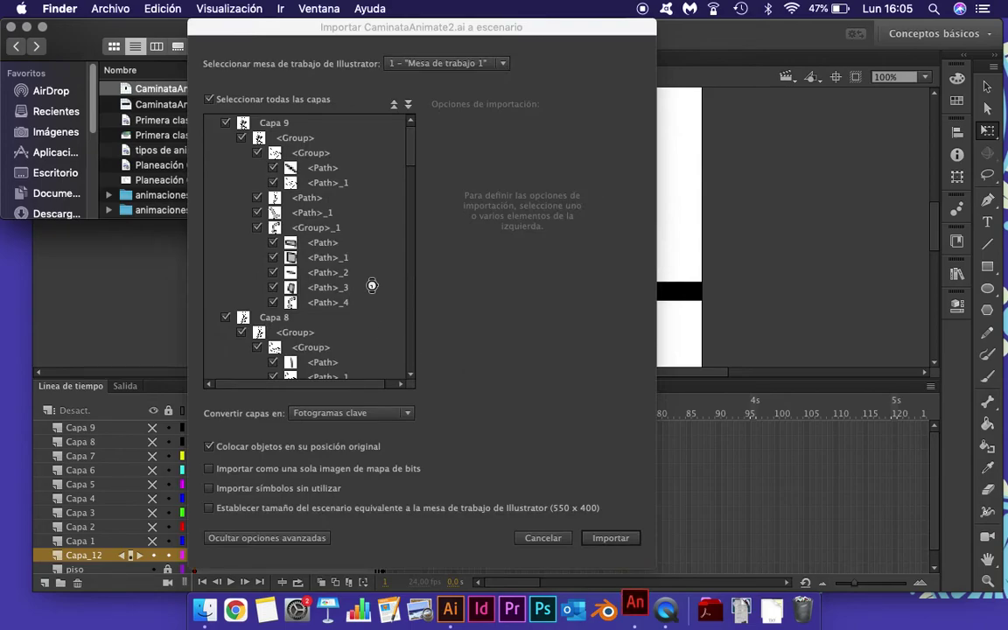
{"action": "left_click", "coordinate": [599, 537]}
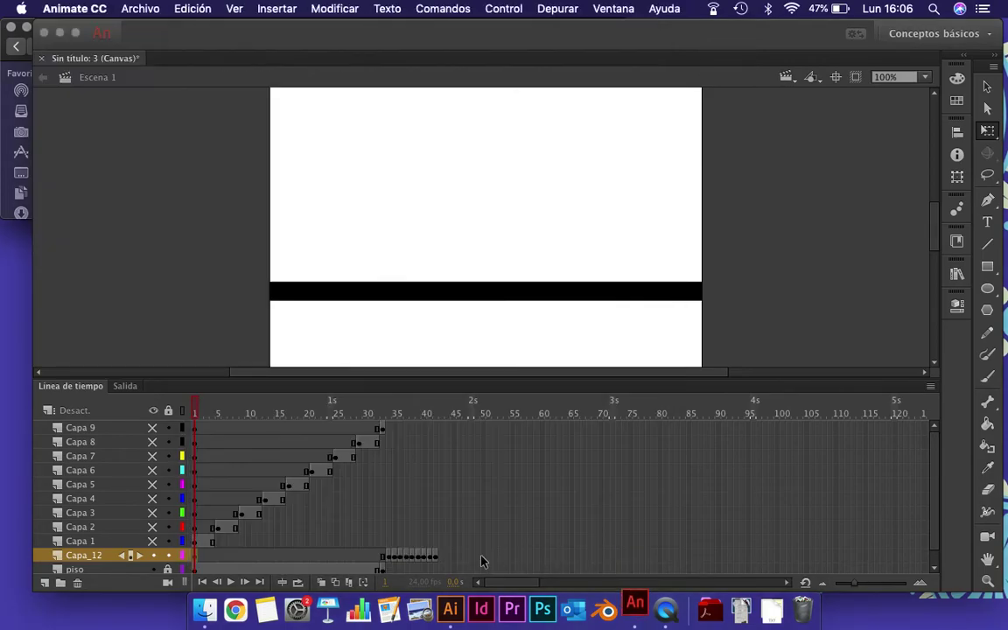
Scrub through the imported keyframes on the new layer and play the walk from frame 34
{"action": "left_click", "coordinate": [379, 557]}
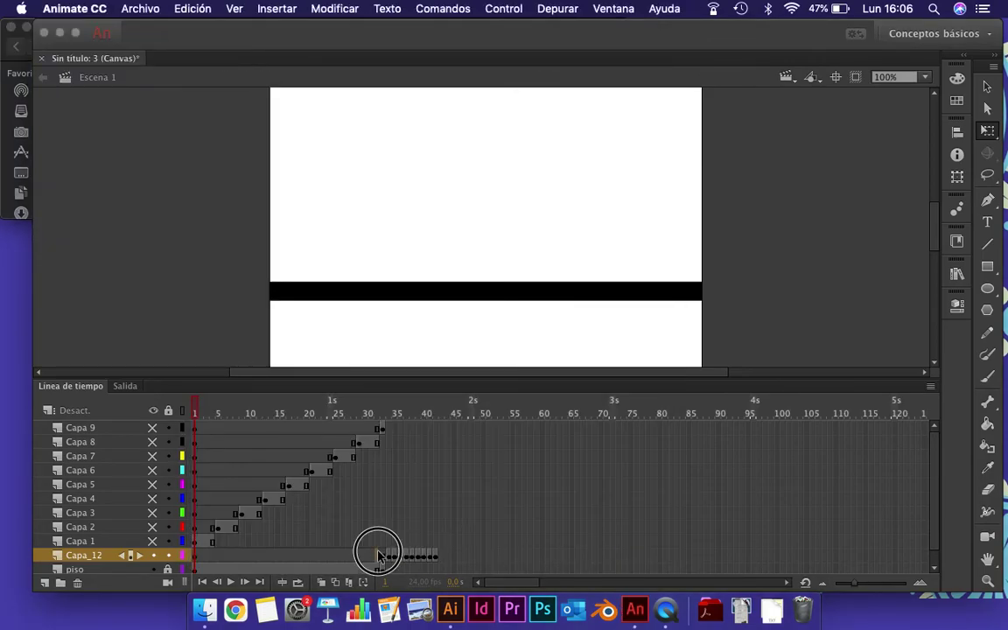
{"action": "left_click", "coordinate": [197, 560]}
{"action": "left_click", "coordinate": [433, 557]}
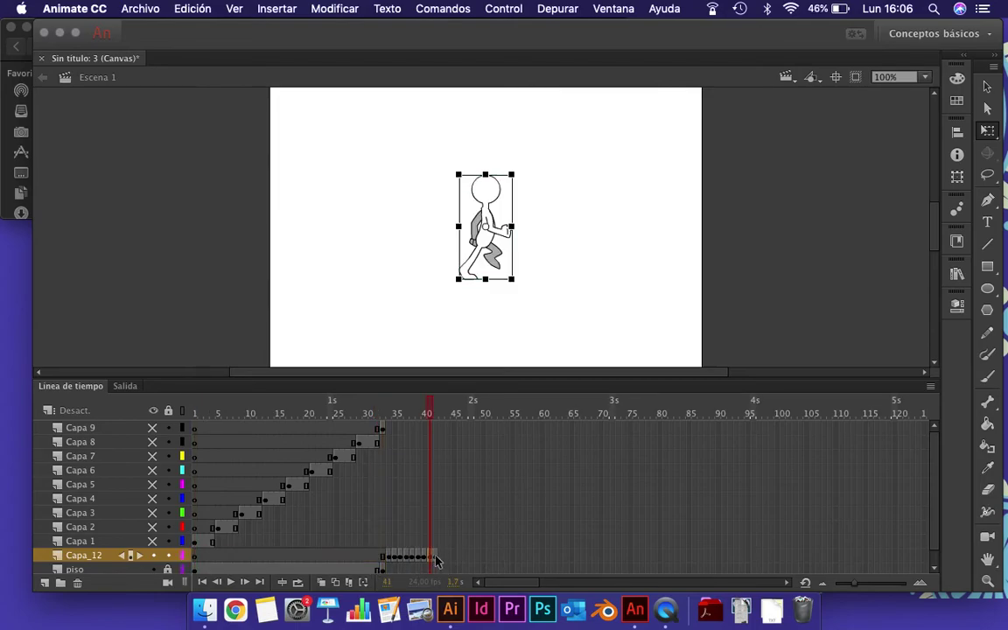
{"action": "left_click_drag", "start_coordinate": [424, 413], "coordinate": [391, 421]}
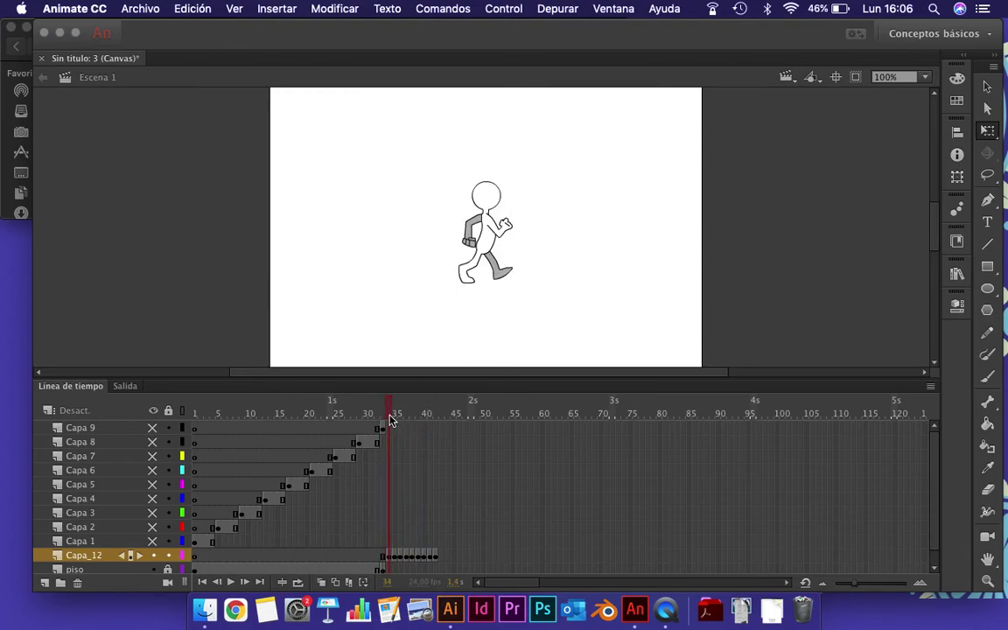
{"action": "left_click", "coordinate": [230, 582]}
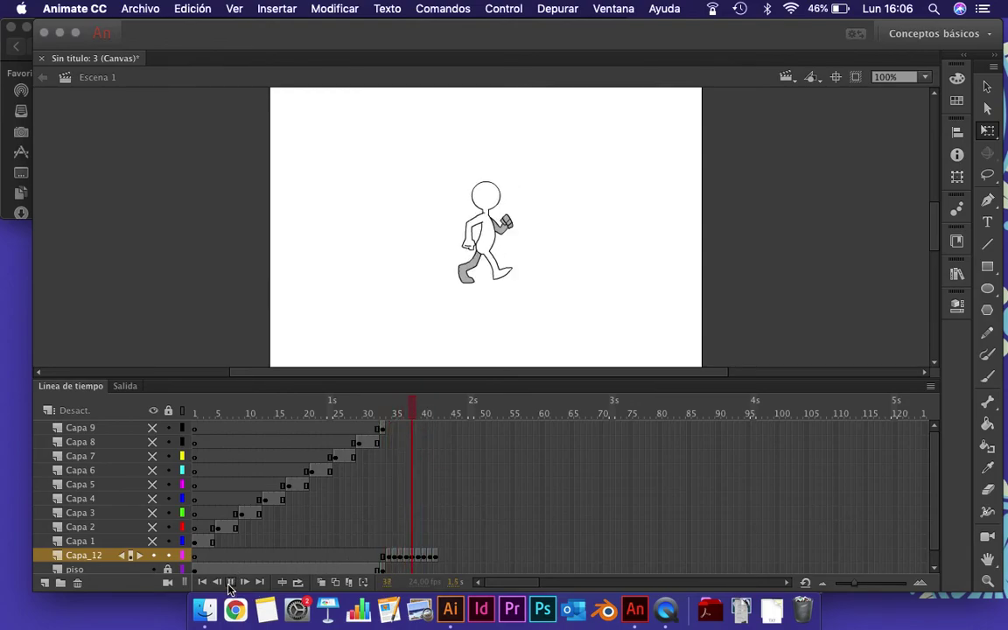
Move the imported walk keyframes on Capa_12 so they start at frame 1, and copy those frames
{"action": "left_click", "coordinate": [390, 541]}
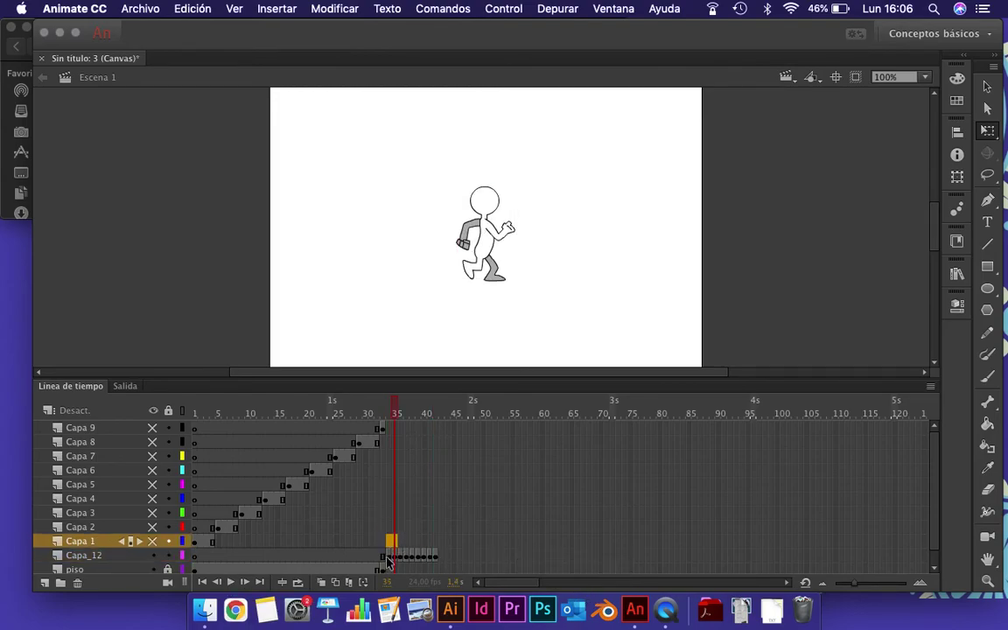
{"action": "left_click_drag", "start_coordinate": [387, 557], "coordinate": [196, 561]}
{"action": "right_click", "coordinate": [227, 556]}
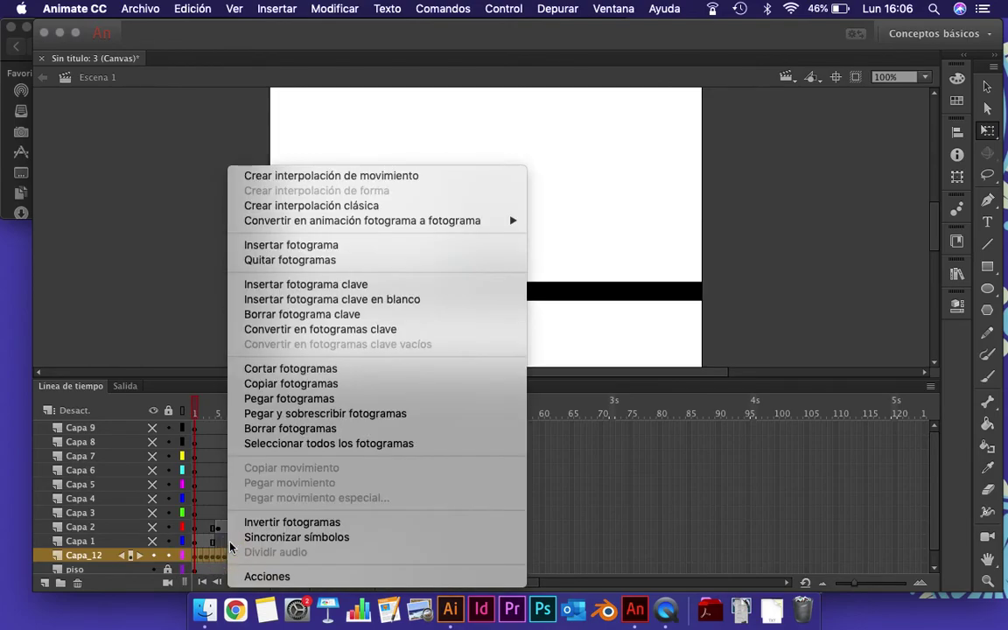
{"action": "left_click", "coordinate": [326, 383]}
Paste the copied frames on Capa_12 right after the existing keyframes, and paste them again at frame 19
{"action": "left_click_drag", "start_coordinate": [248, 565], "coordinate": [236, 559]}
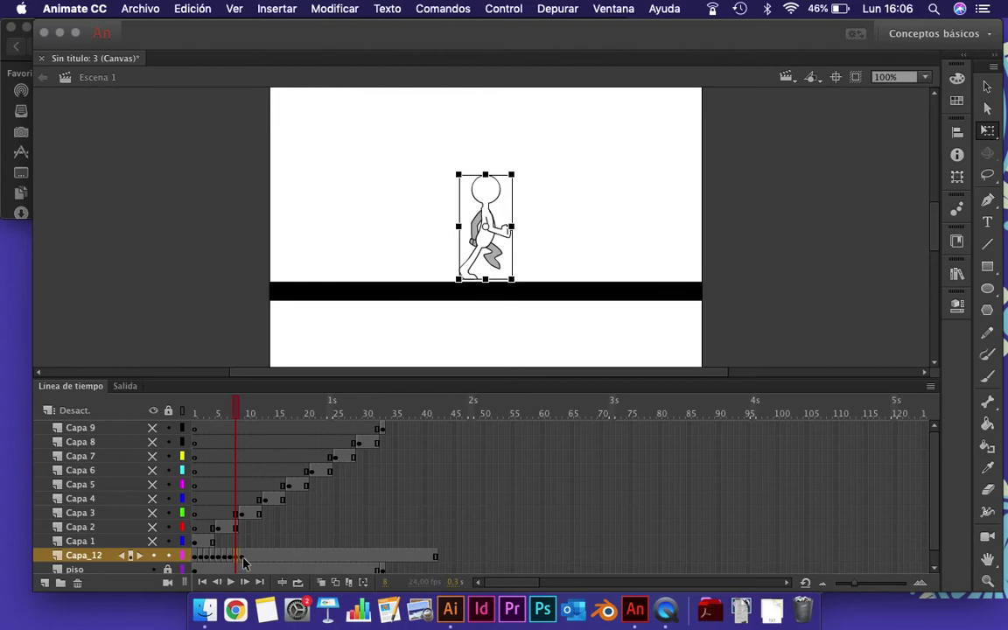
{"action": "left_click", "coordinate": [246, 561]}
{"action": "right_click", "coordinate": [248, 562]}
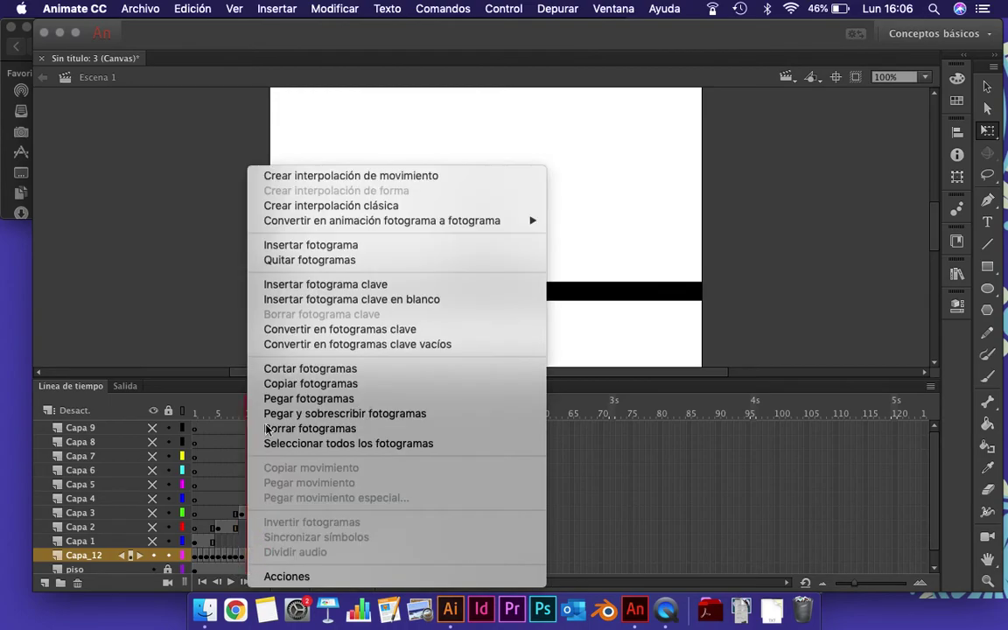
{"action": "left_click", "coordinate": [307, 398]}
{"action": "left_click", "coordinate": [302, 561]}
{"action": "right_click", "coordinate": [302, 558]}
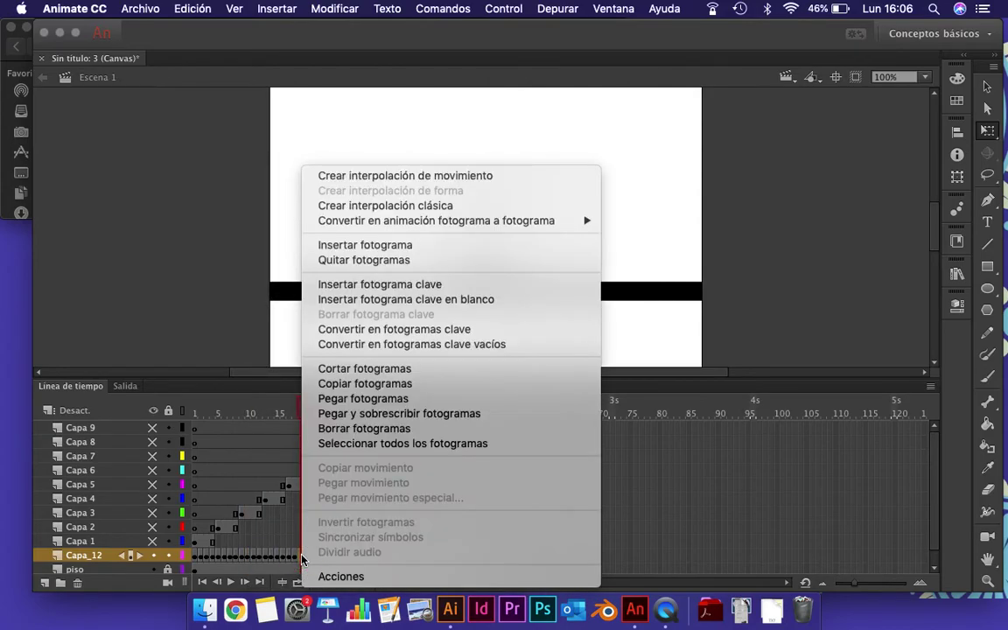
{"action": "left_click", "coordinate": [444, 417]}
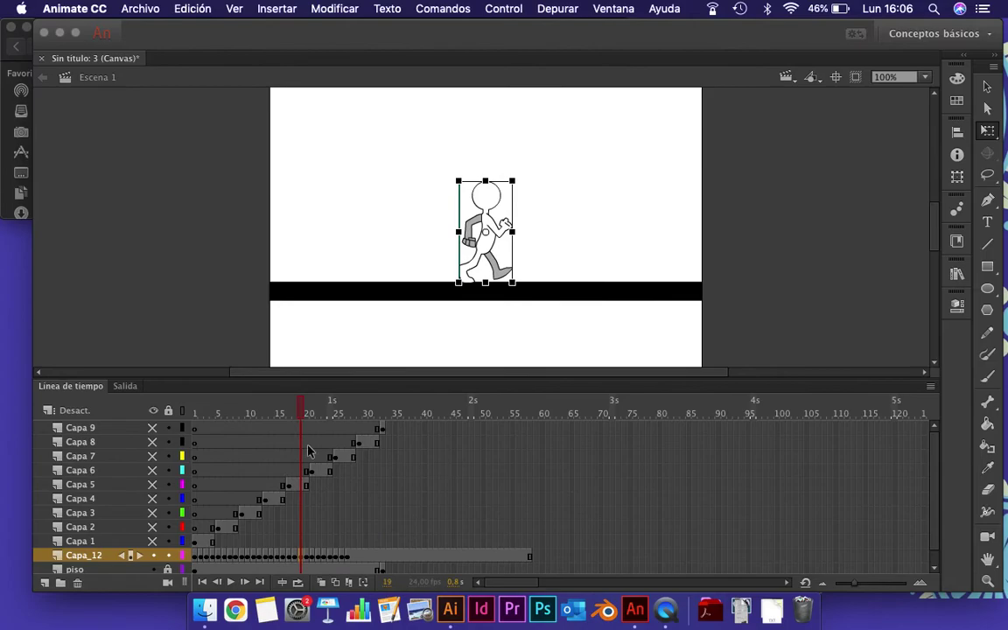
Return the playhead to frame 1 and play the repeated walk in place
{"action": "left_click_drag", "start_coordinate": [304, 408], "coordinate": [160, 394]}
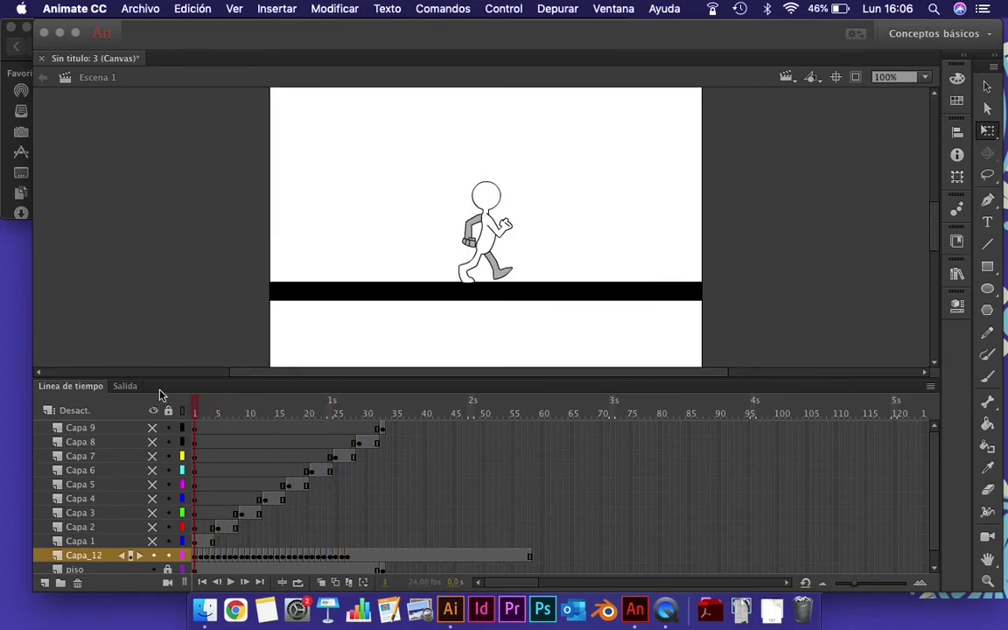
{"action": "left_click", "coordinate": [230, 585]}
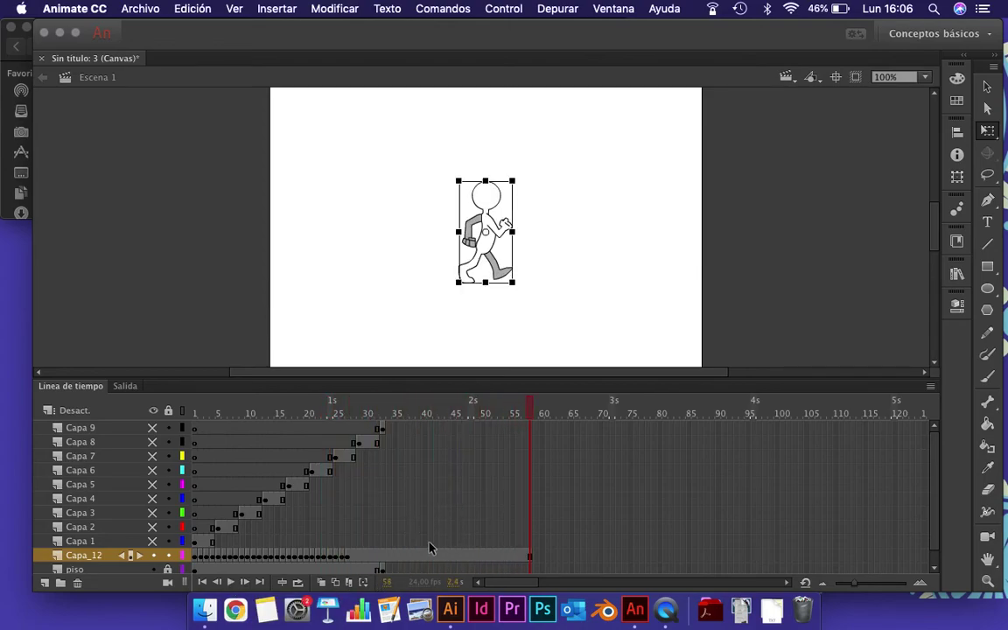
Show the layers Capa 1 through Capa 9 again and scrub from frame 32 back to frame 1
{"action": "left_click", "coordinate": [379, 560]}
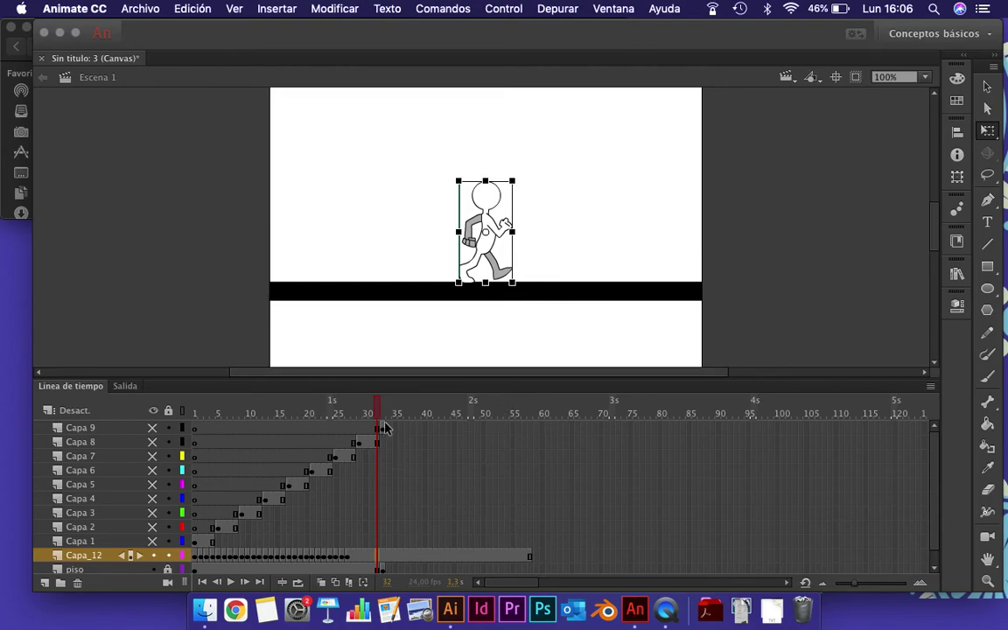
{"action": "left_click_drag", "start_coordinate": [153, 541], "coordinate": [153, 428]}
{"action": "left_click_drag", "start_coordinate": [372, 419], "coordinate": [176, 408]}
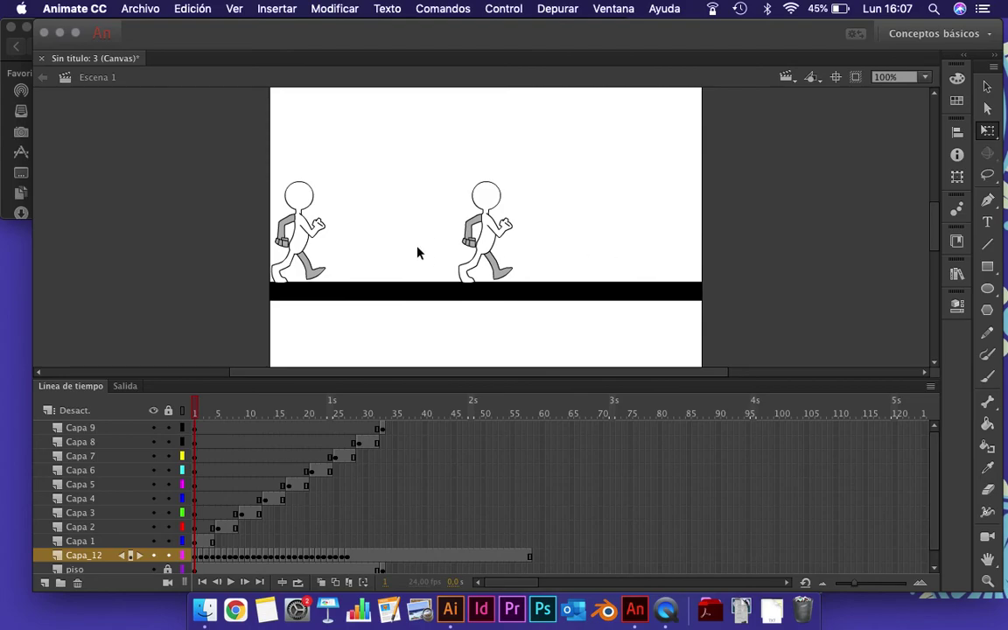
Delete the layer Capa_12 and scrub through the remaining travelling walk up to frame 33
{"action": "left_click", "coordinate": [391, 562]}
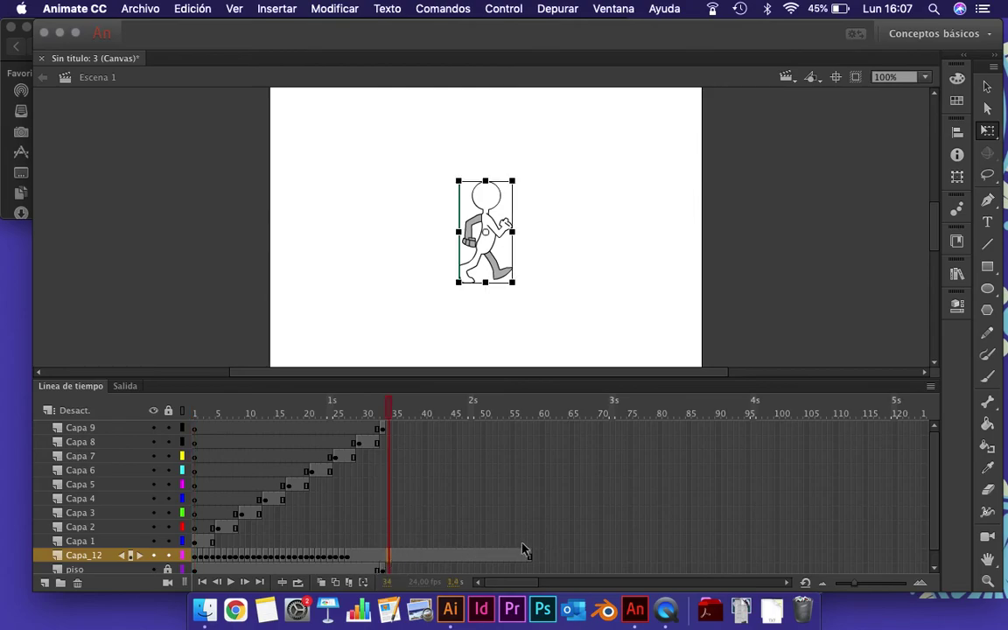
{"action": "left_click", "coordinate": [69, 559]}
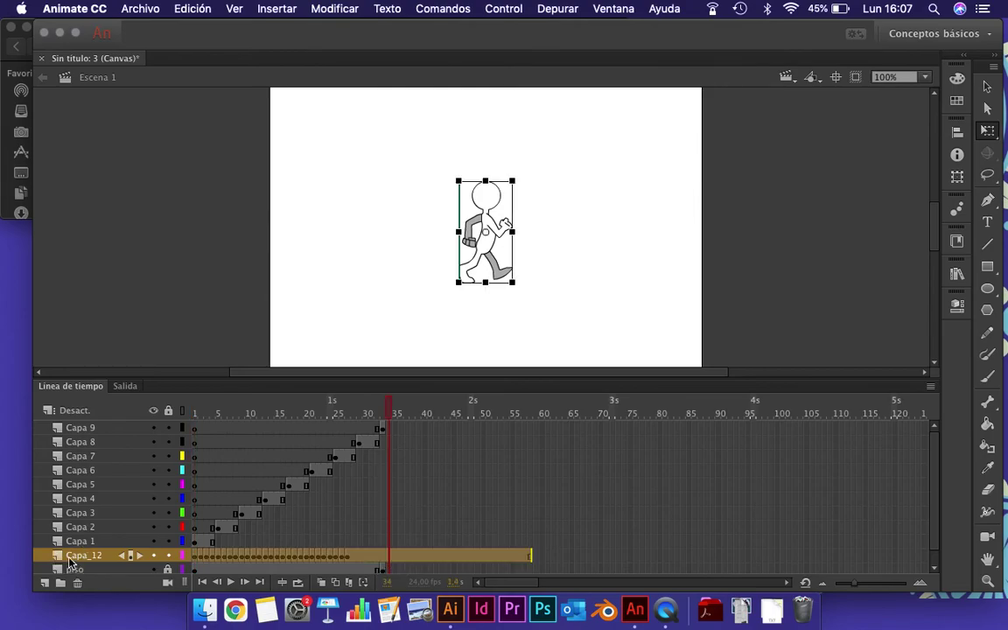
{"action": "left_click_drag", "start_coordinate": [391, 412], "coordinate": [168, 398]}
{"action": "left_click", "coordinate": [104, 558]}
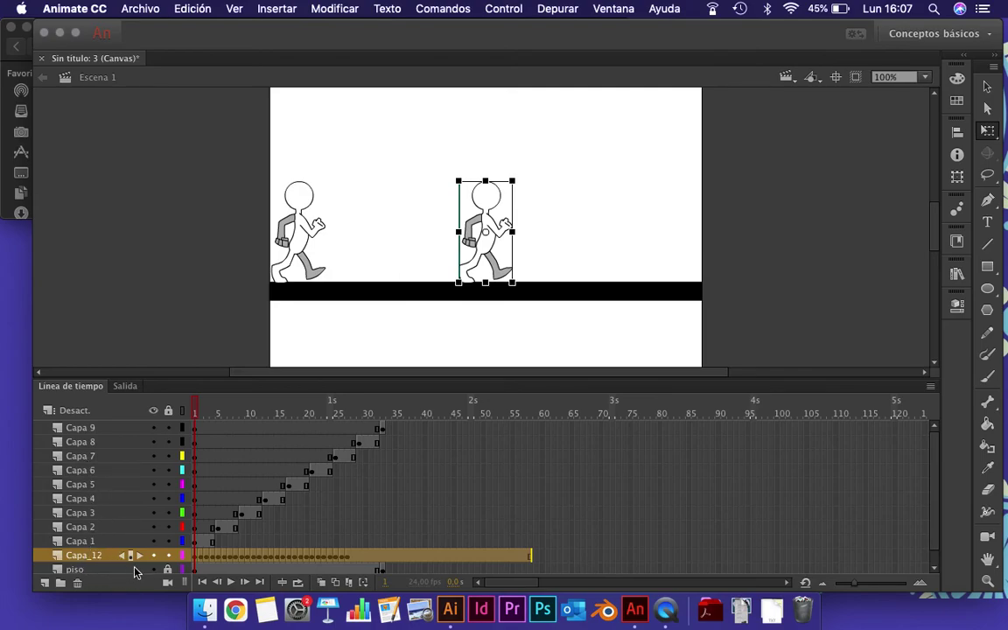
{"action": "left_click", "coordinate": [77, 585]}
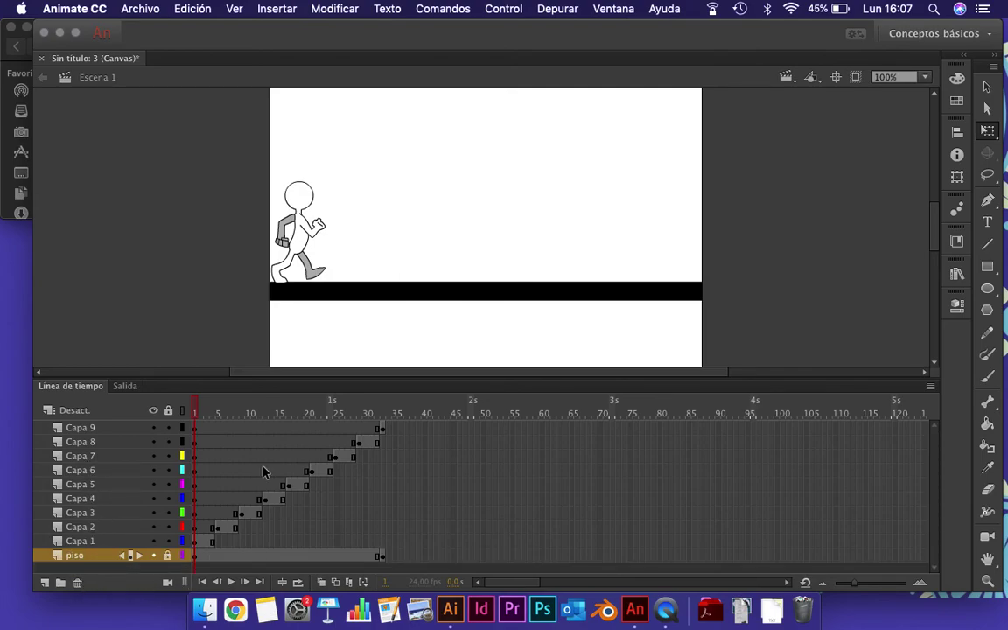
{"action": "left_click_drag", "start_coordinate": [194, 410], "coordinate": [426, 403]}
Export the animation as an animated GIF without transparency, saved to the desktop (Escritorio) as caminata
{"action": "left_click", "coordinate": [119, 7]}
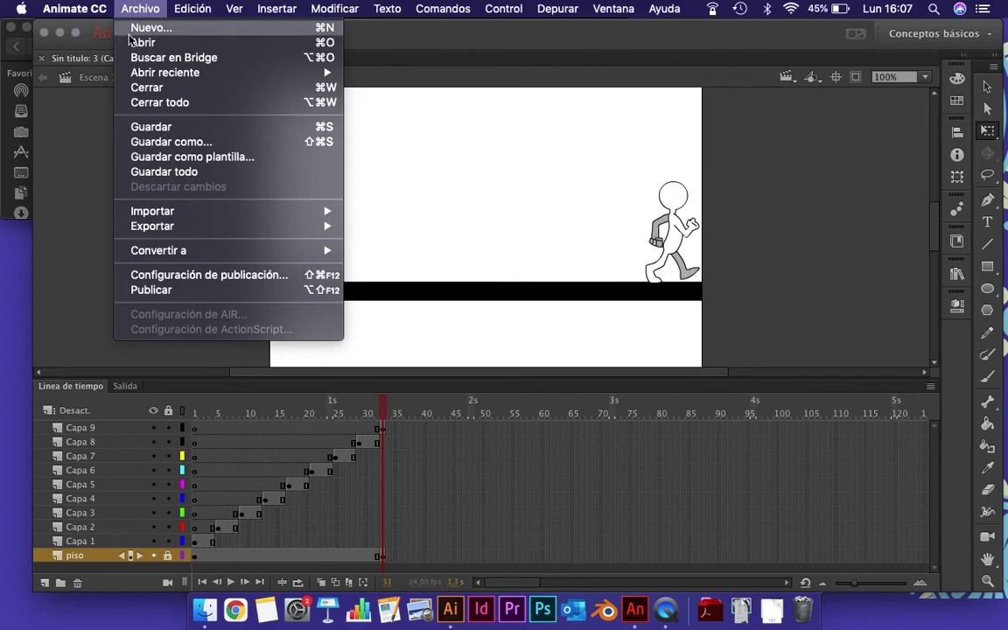
{"action": "mouse_move", "coordinate": [222, 231]}
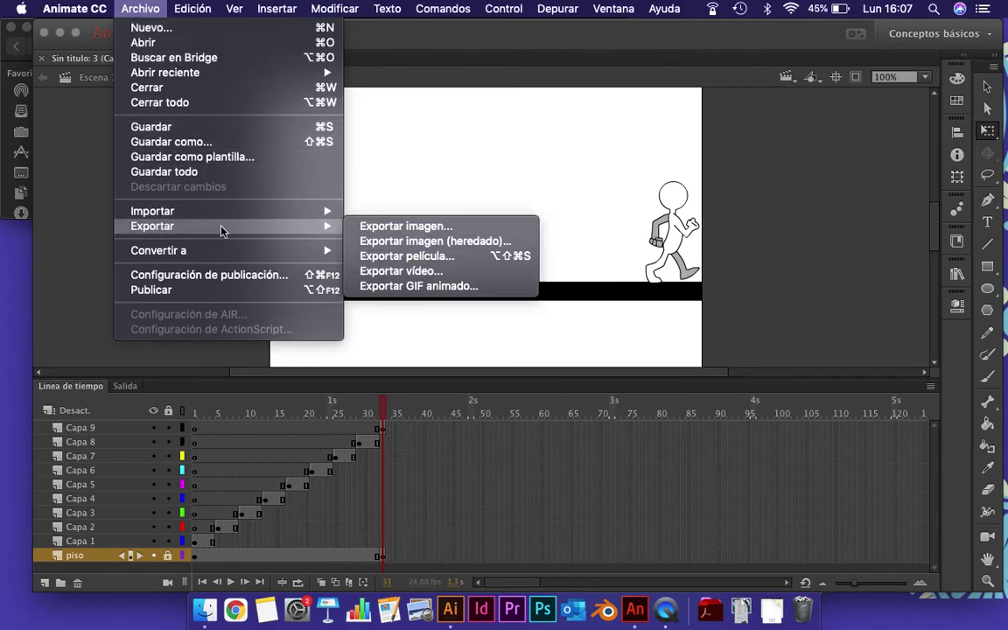
{"action": "left_click", "coordinate": [389, 287]}
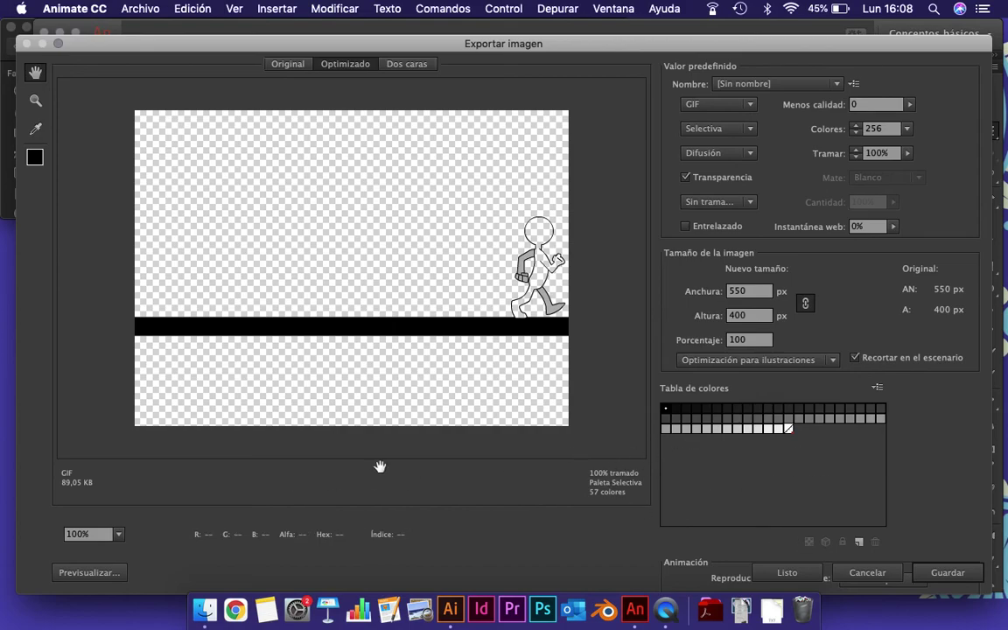
{"action": "left_click", "coordinate": [685, 179]}
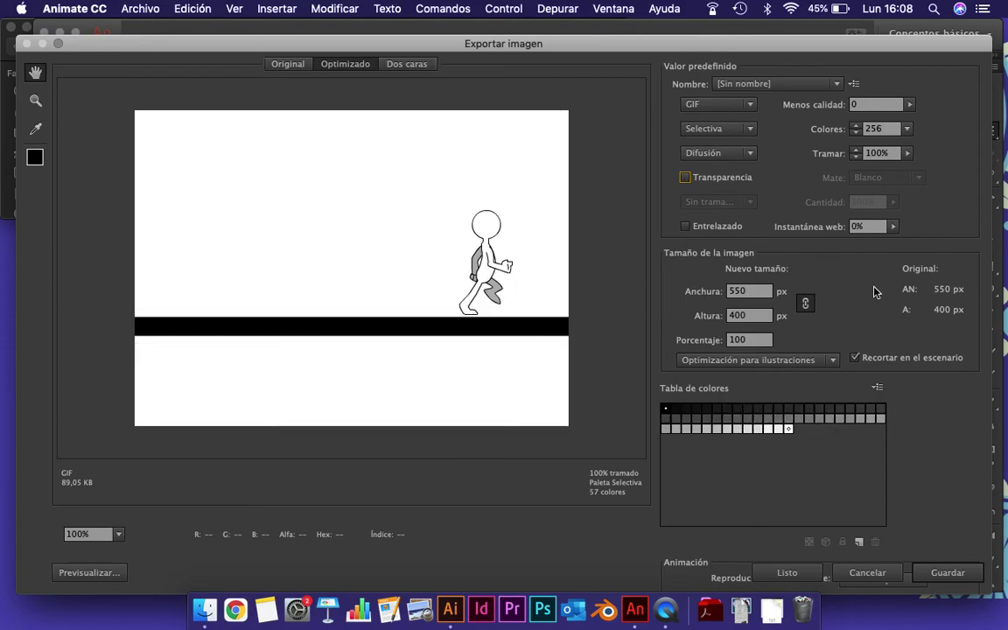
{"action": "left_click", "coordinate": [944, 574]}
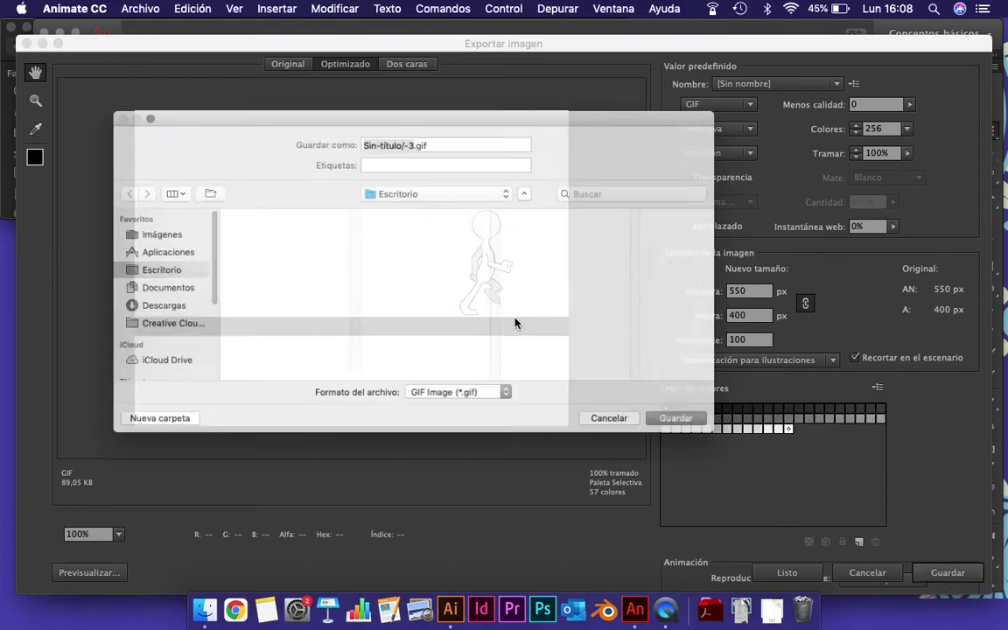
{"action": "type", "text": "caminata"}
{"action": "key", "text": "Return"}
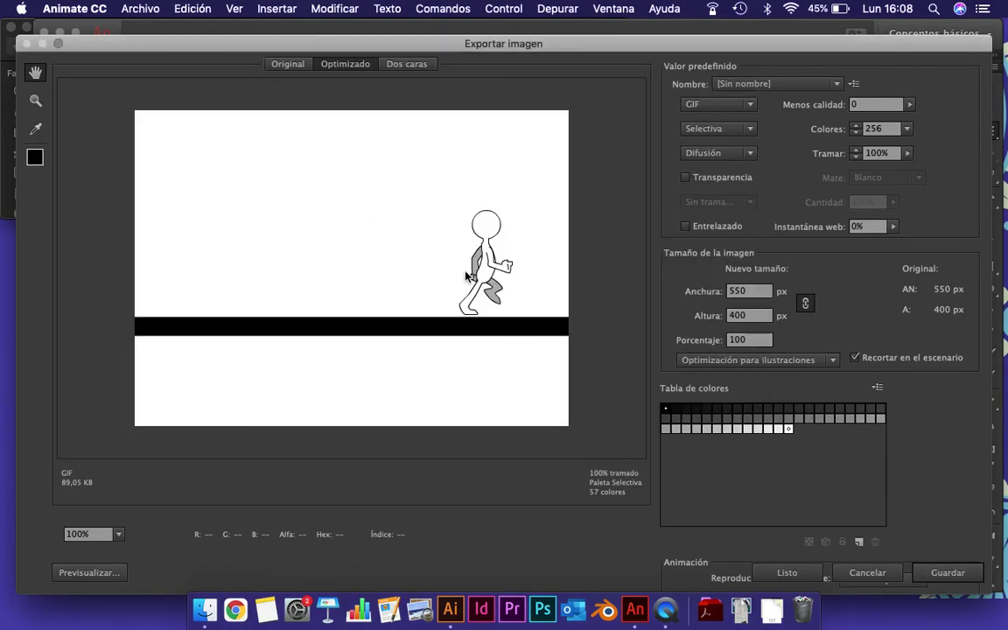
Show the desktop and open caminata.gif in Chrome to watch the exported walk
{"action": "key", "text": "F11"}
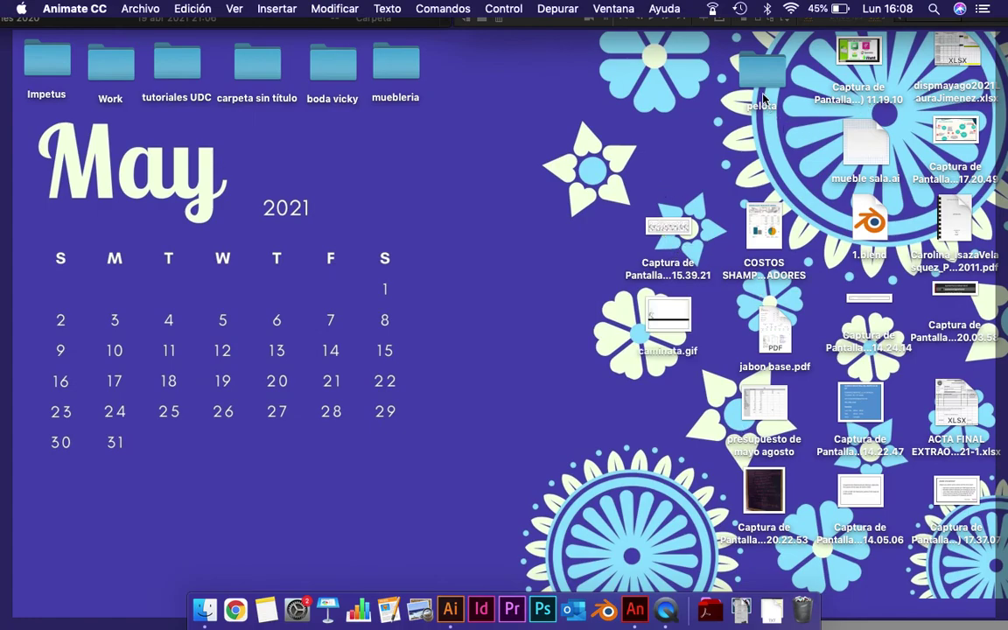
{"action": "left_click_drag", "start_coordinate": [668, 319], "coordinate": [235, 610]}
{"action": "mouse_move", "coordinate": [1004, 7]}
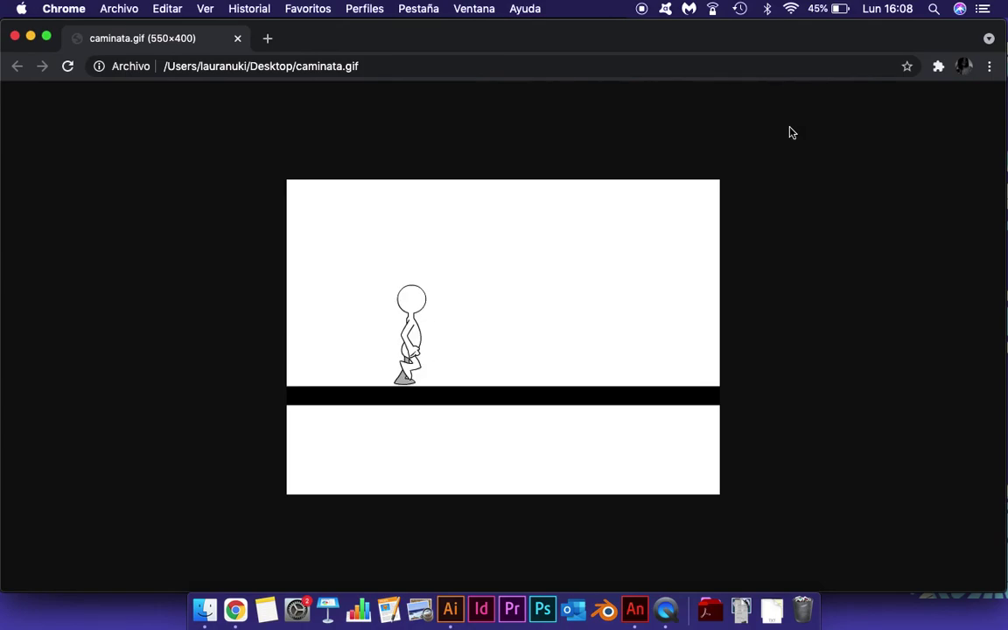
Switch back to Animate, look over the export options without choosing one, and scrub the walk back toward its first frames
{"action": "left_click", "coordinate": [635, 610]}
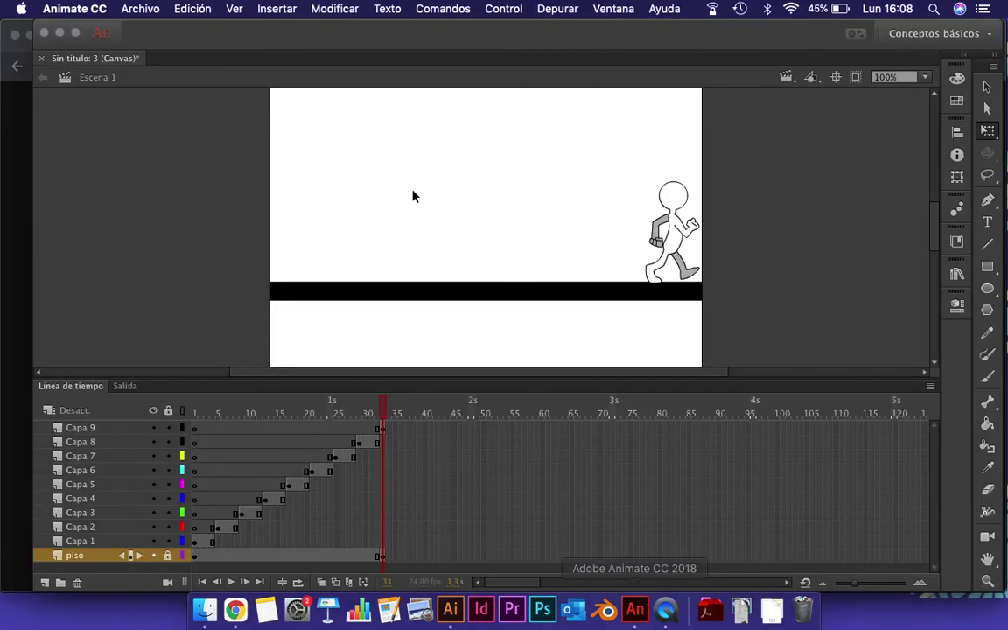
{"action": "left_click", "coordinate": [140, 8]}
{"action": "mouse_move", "coordinate": [175, 226]}
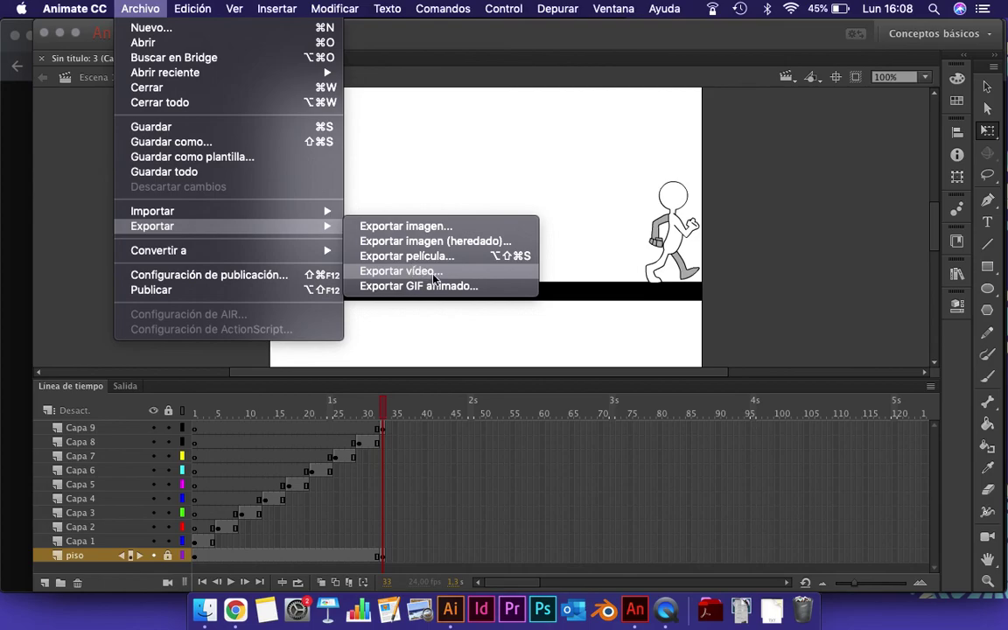
{"action": "left_click", "coordinate": [755, 280]}
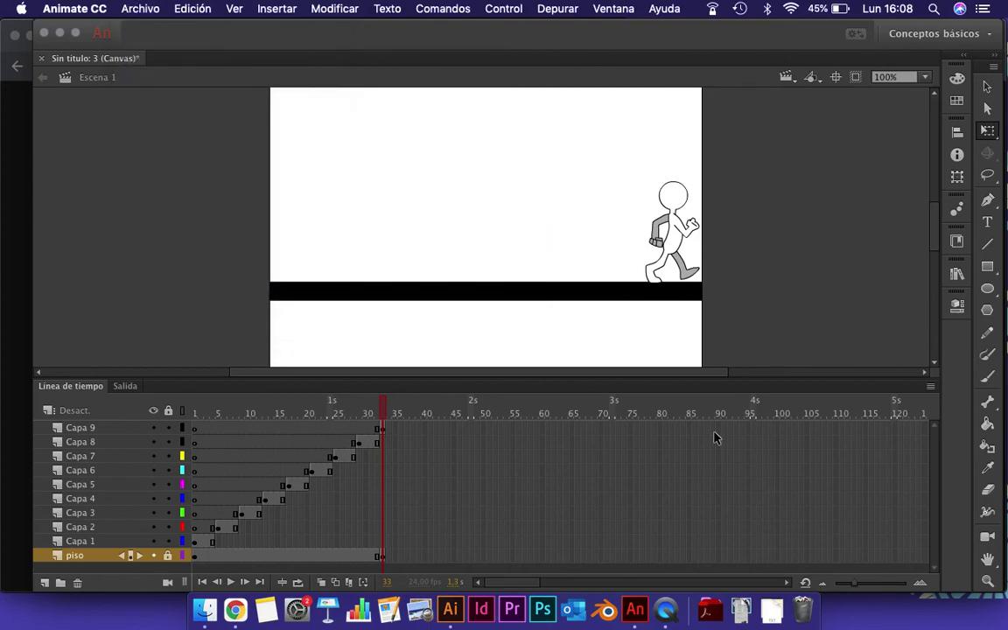
{"action": "left_click", "coordinate": [386, 407]}
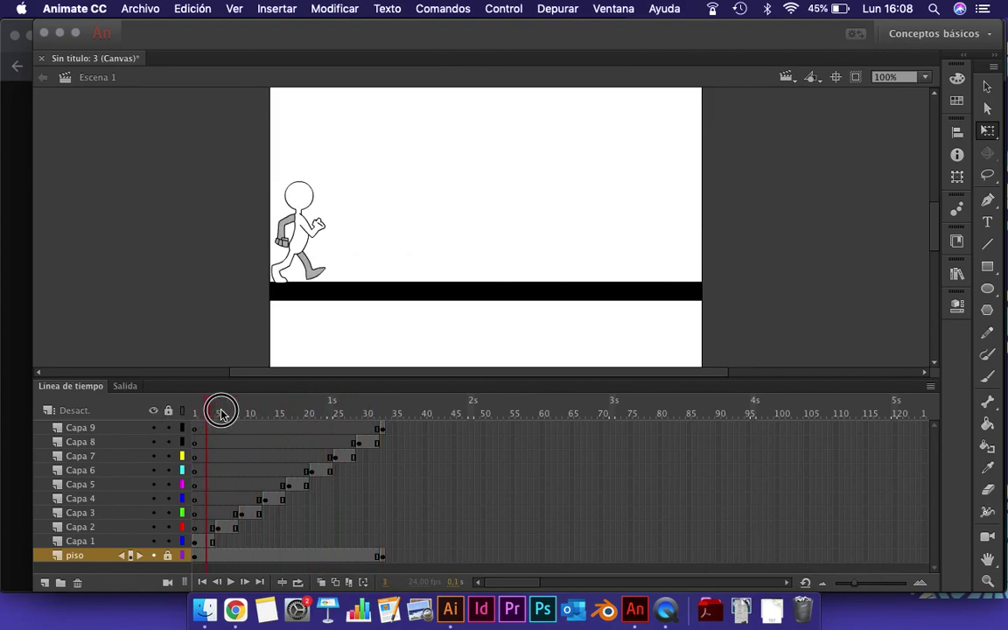